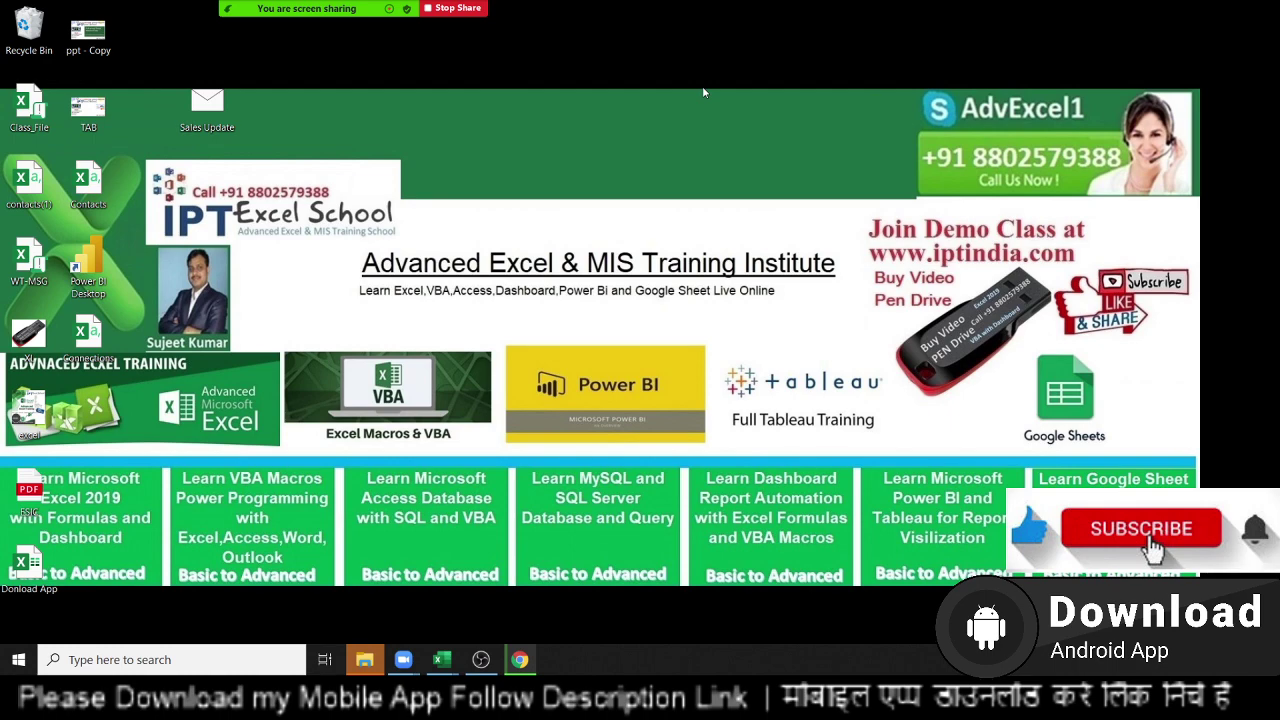
Search for 'excel' from the Start menu and launch the Excel app.
key(super)
text(exce)
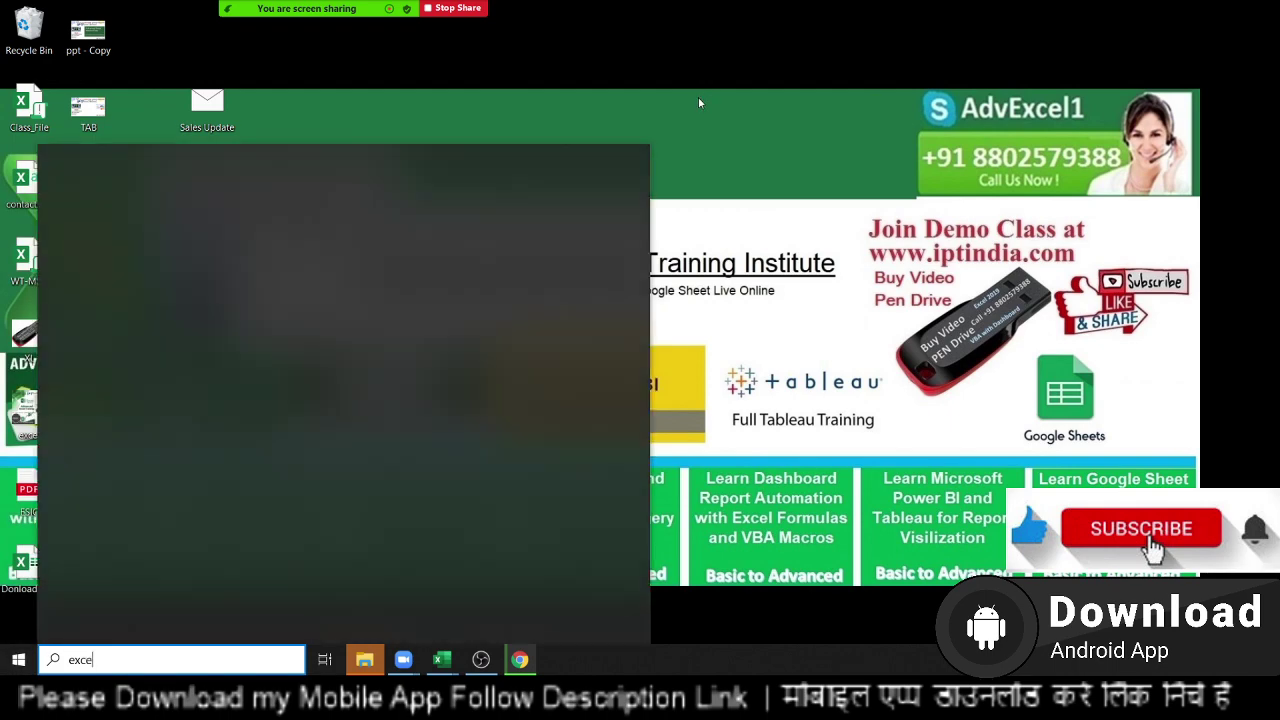
text(l)
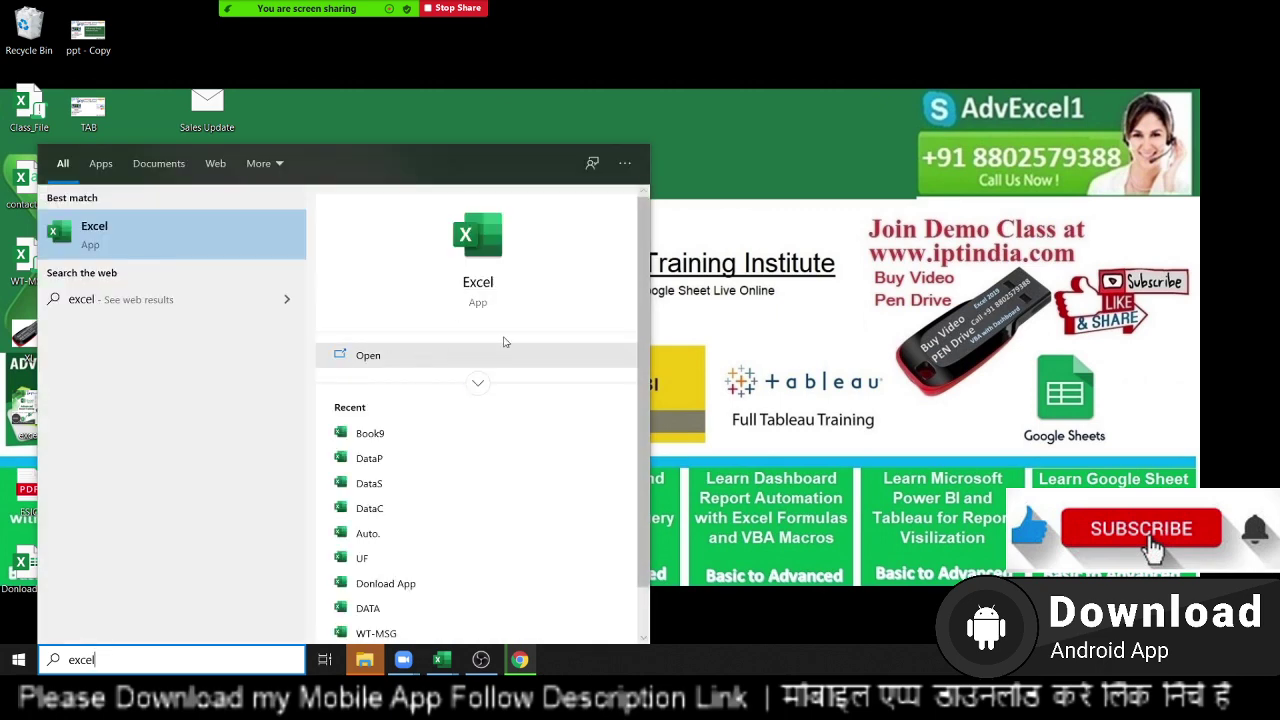
click(491, 240)
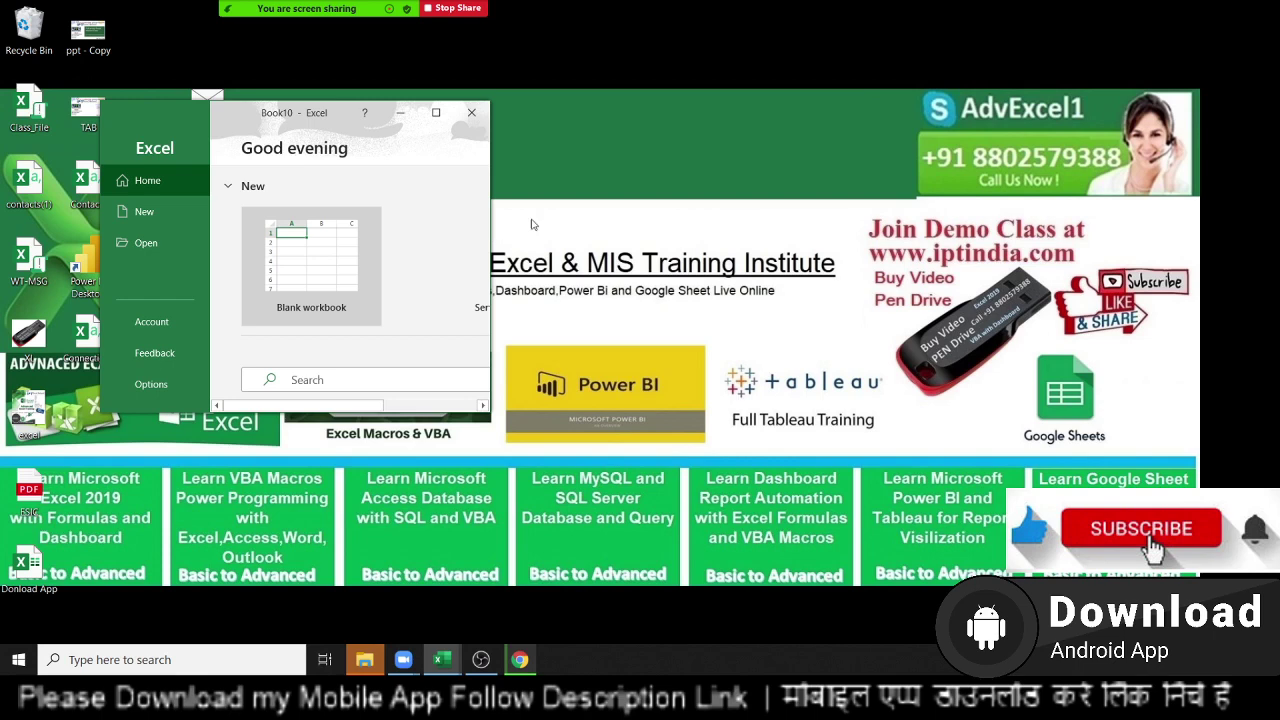
Create a new blank workbook and maximize its window.
click(346, 222)
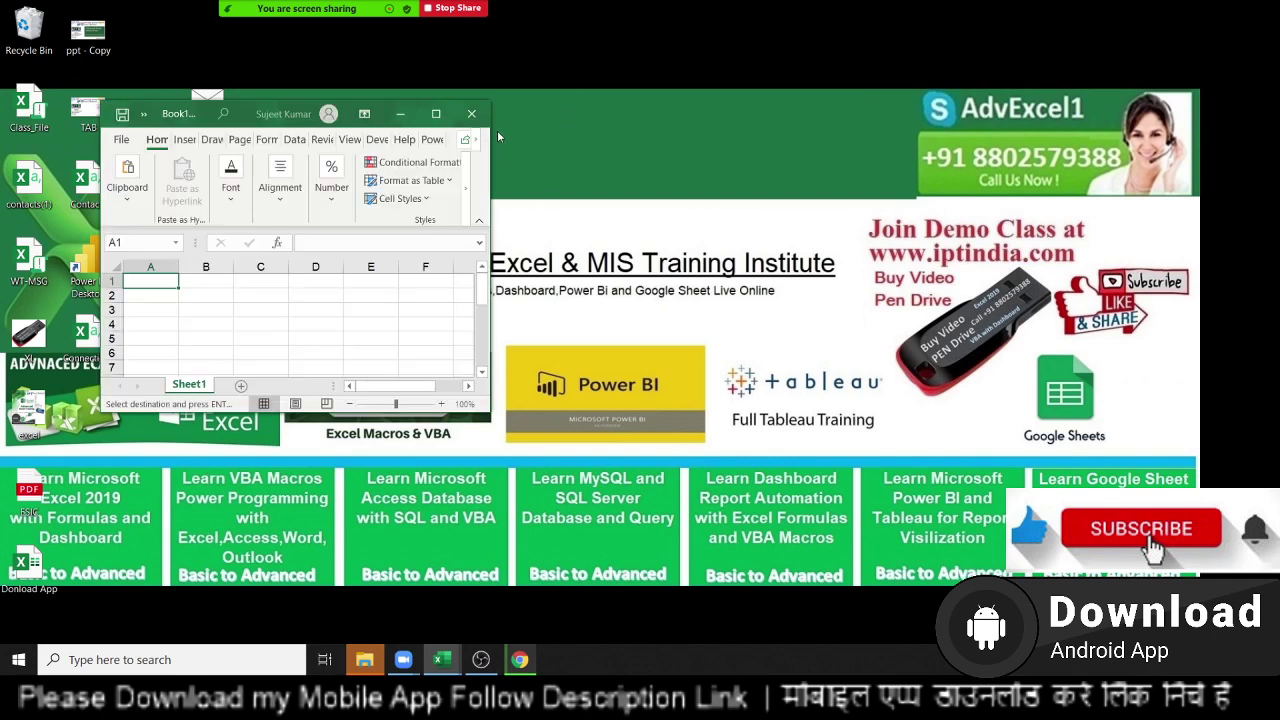
click(447, 118)
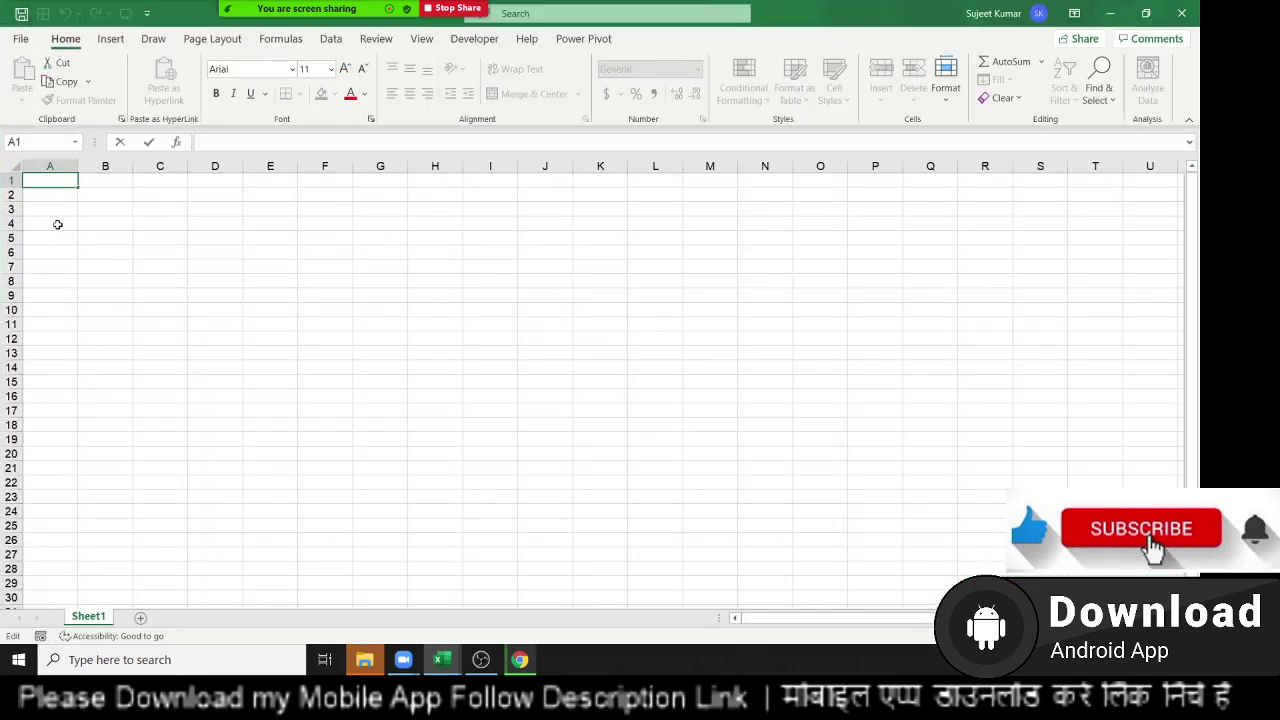
click(66, 220)
click(66, 196)
scroll(68, 210, up, 1)
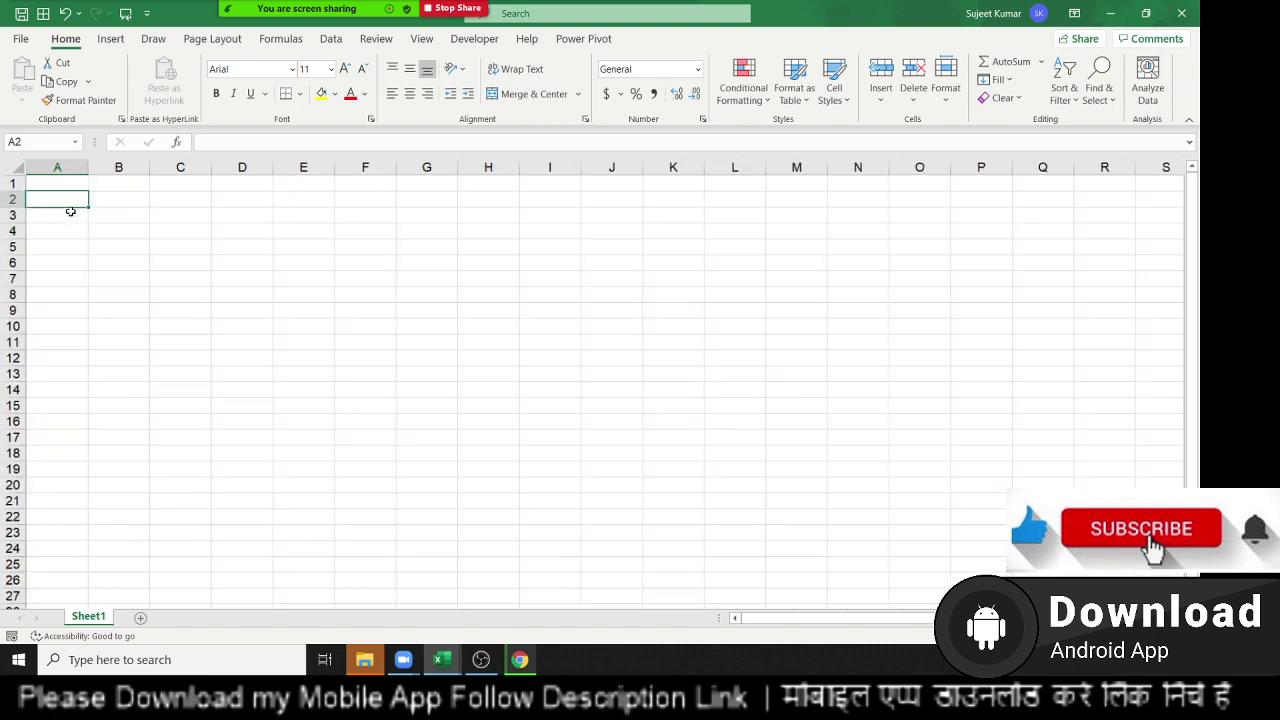
scroll(80, 222, up, 1)
Enter the label Month in A3 and the month jan in B3.
click(88, 229)
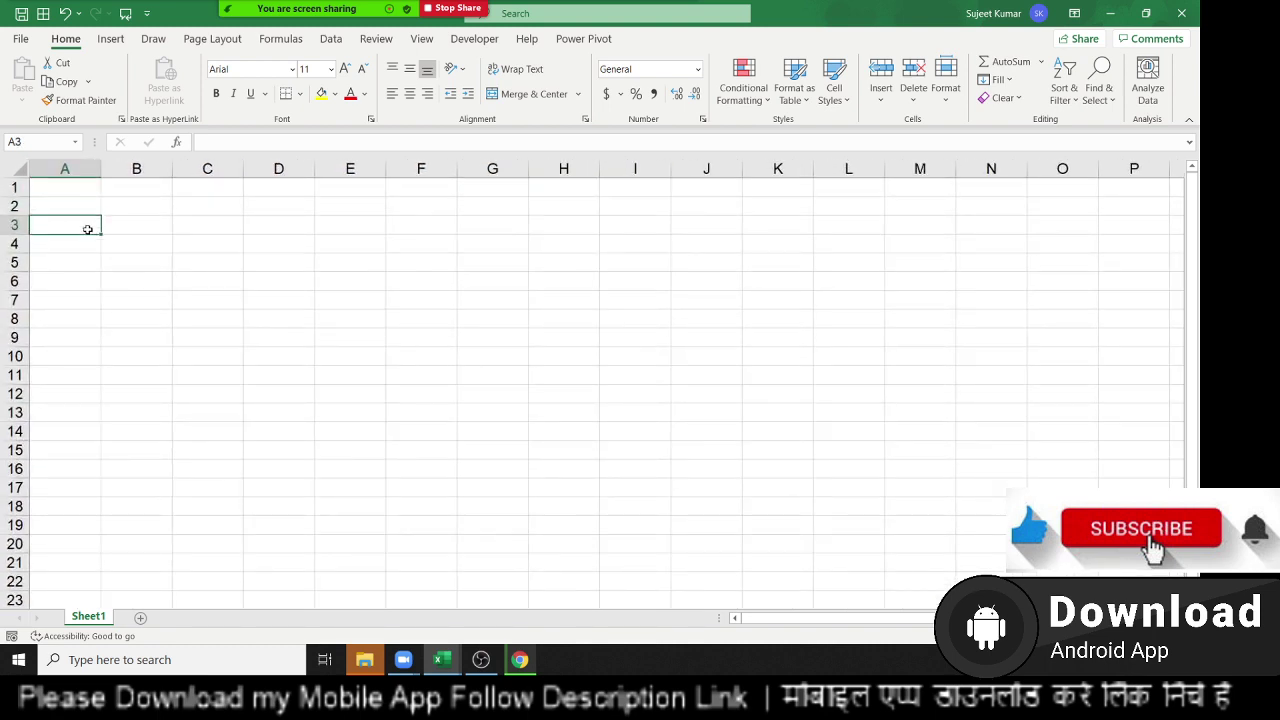
text(Month)
key(Tab)
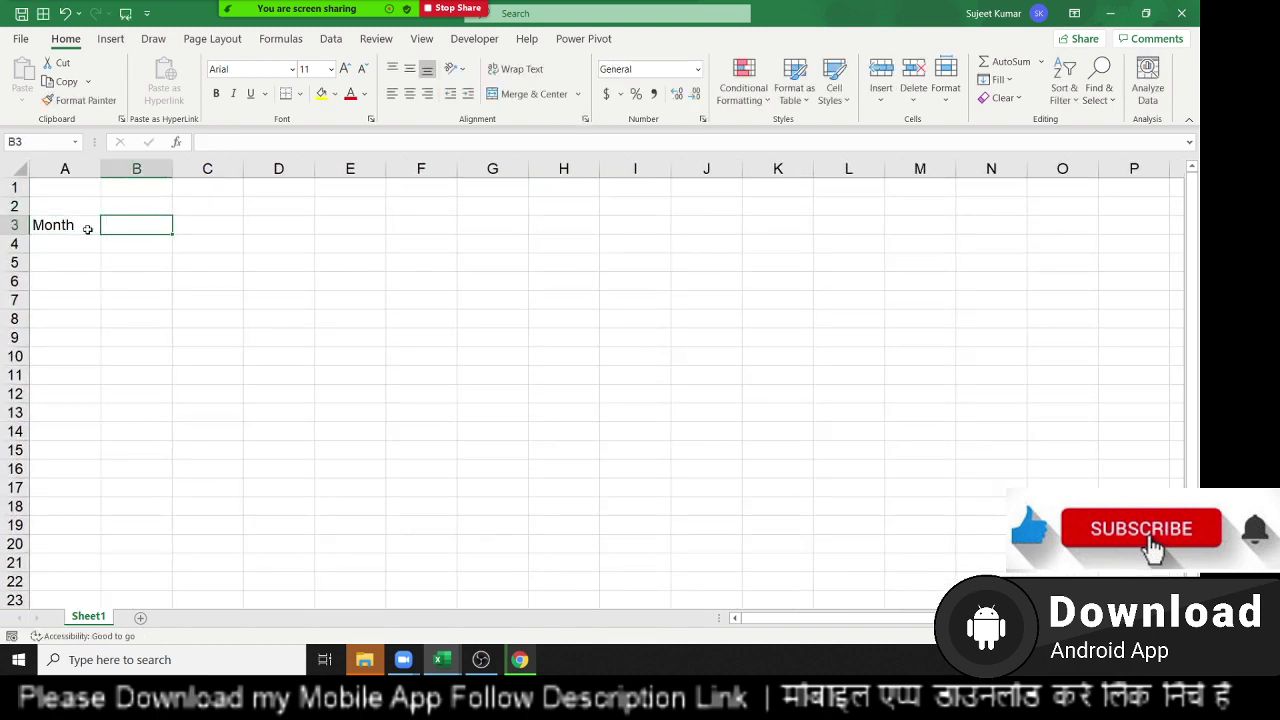
text(a)
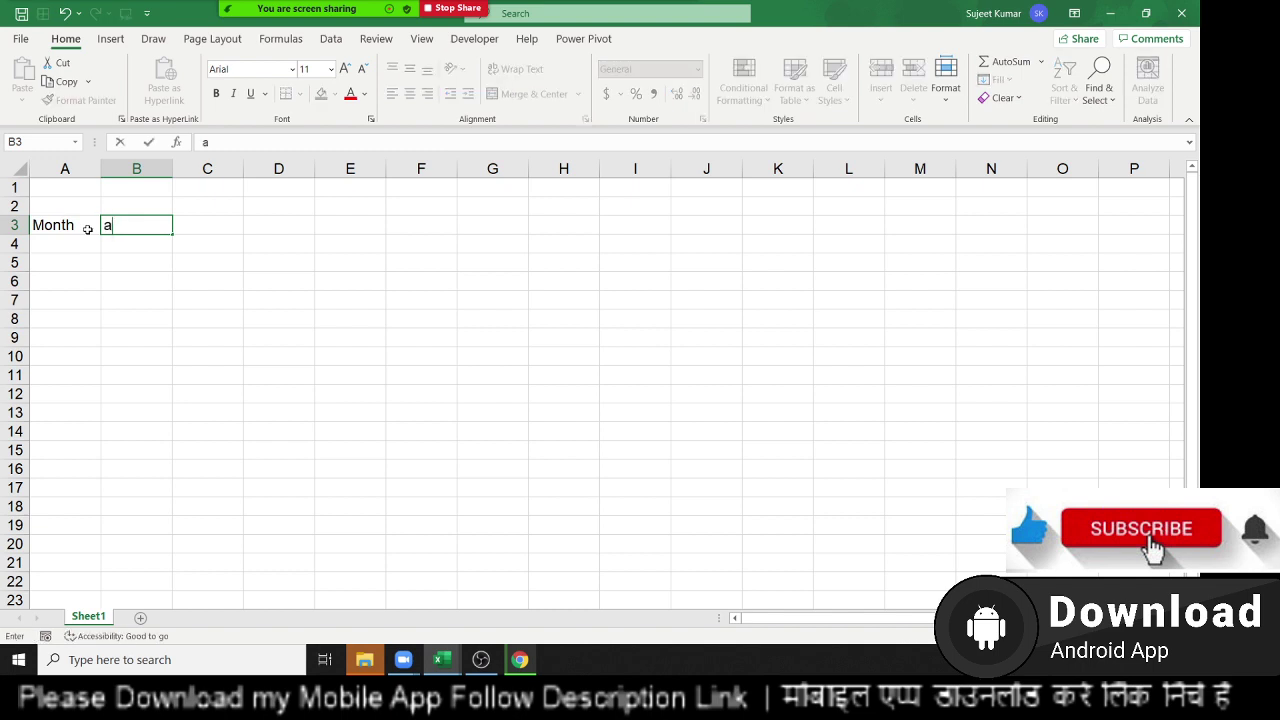
text(n)
key(BackSpace)
key(BackSpace)
text(jan)
key(Return)
Add the column headers E.Code, Name and Dep in A8:C8.
key(Down)
key(Down)
key(Down)
key(Down)
text(e)
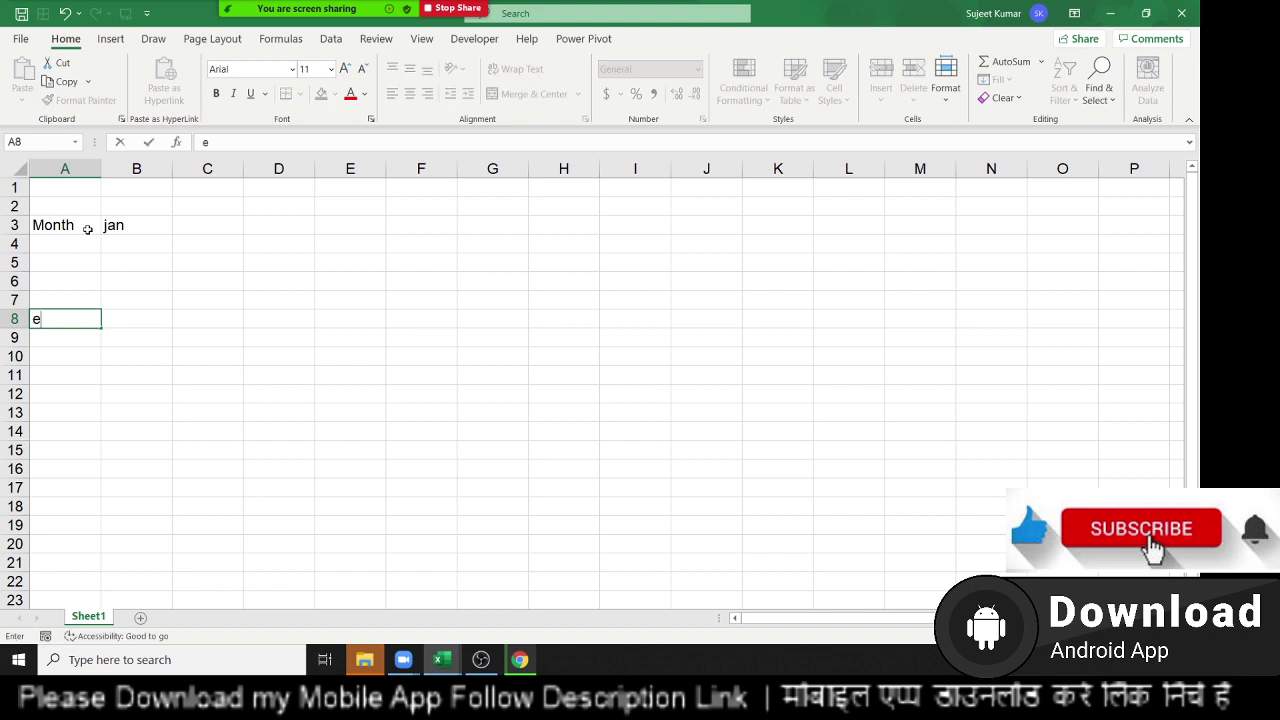
text(.cODE)
key(Return)
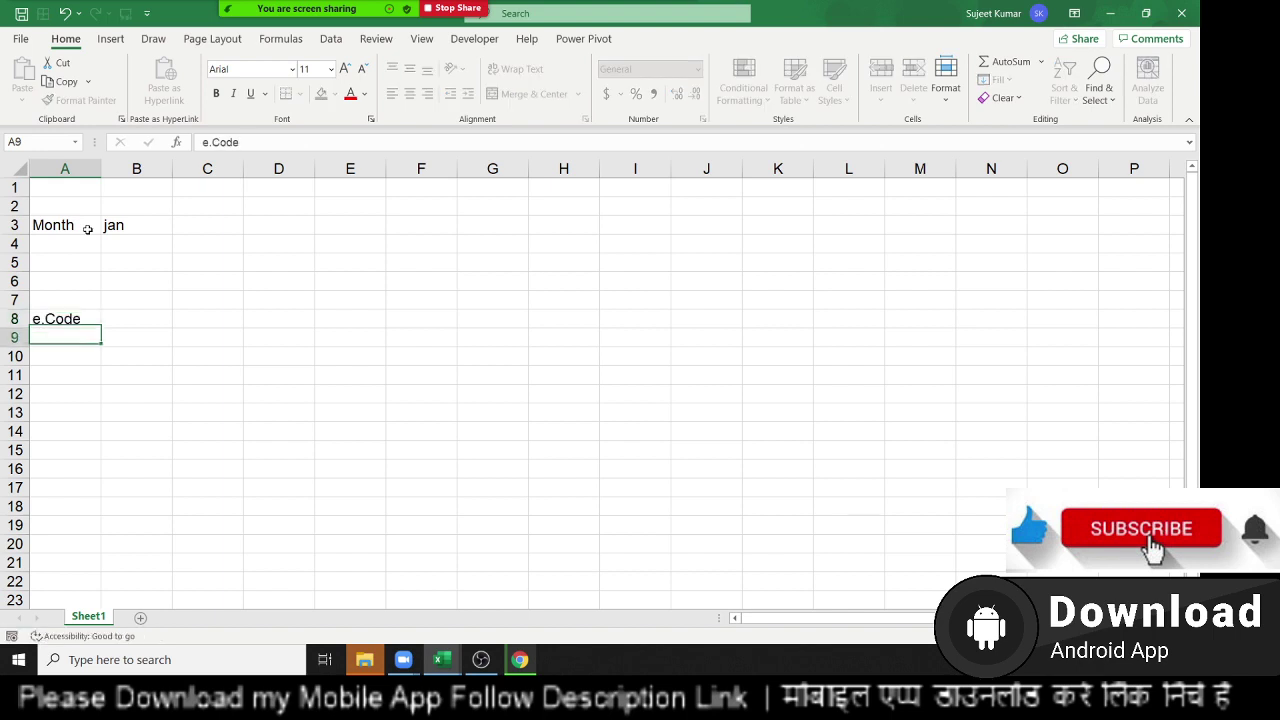
key(Up)
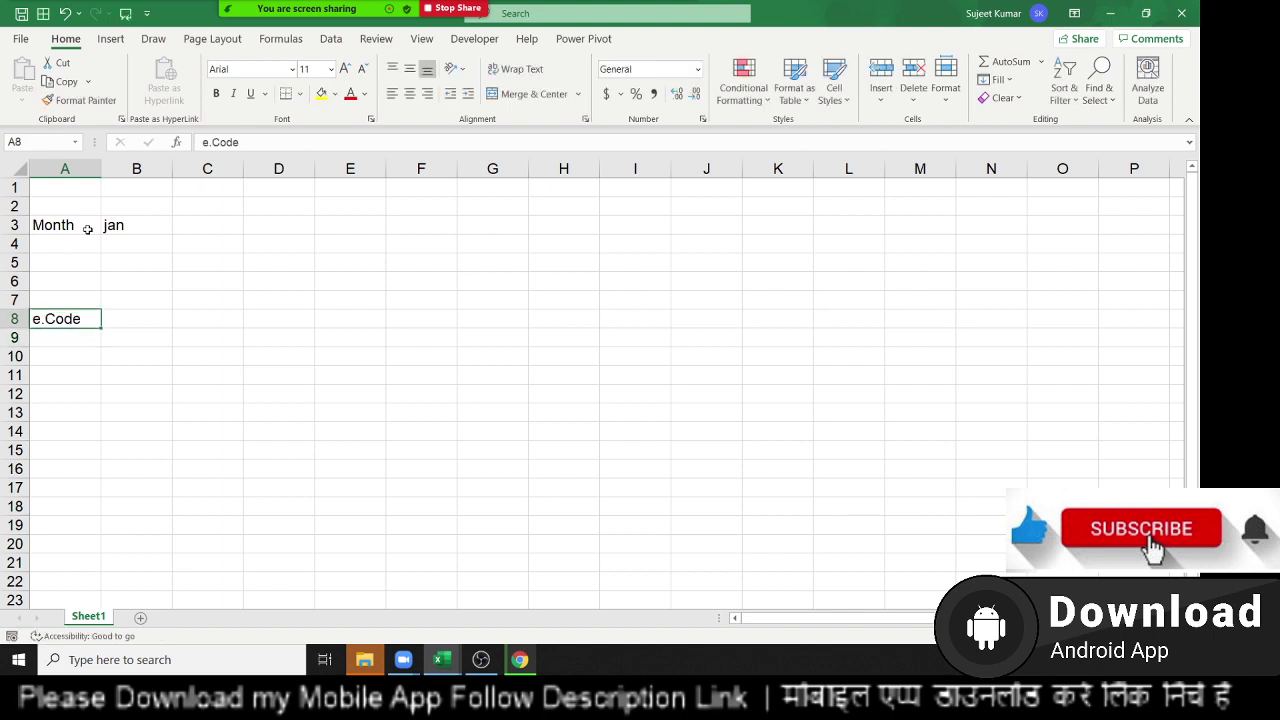
text(E.)
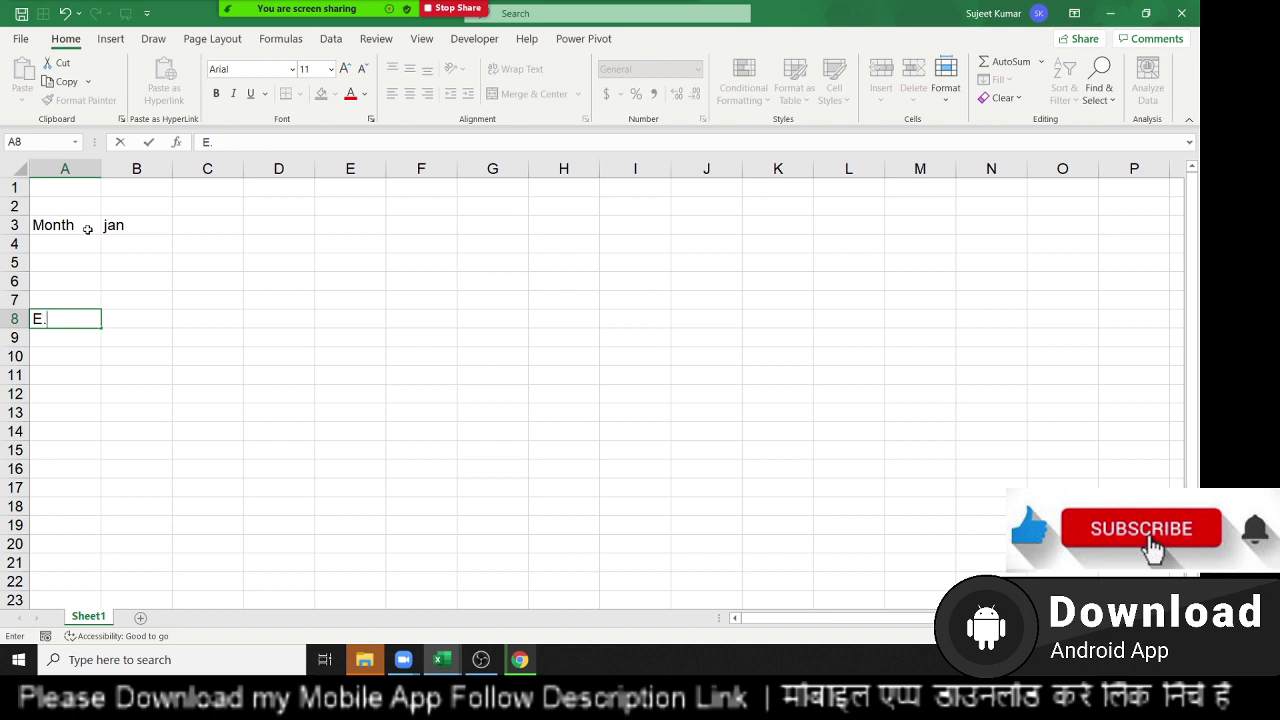
text(Code)
key(Tab)
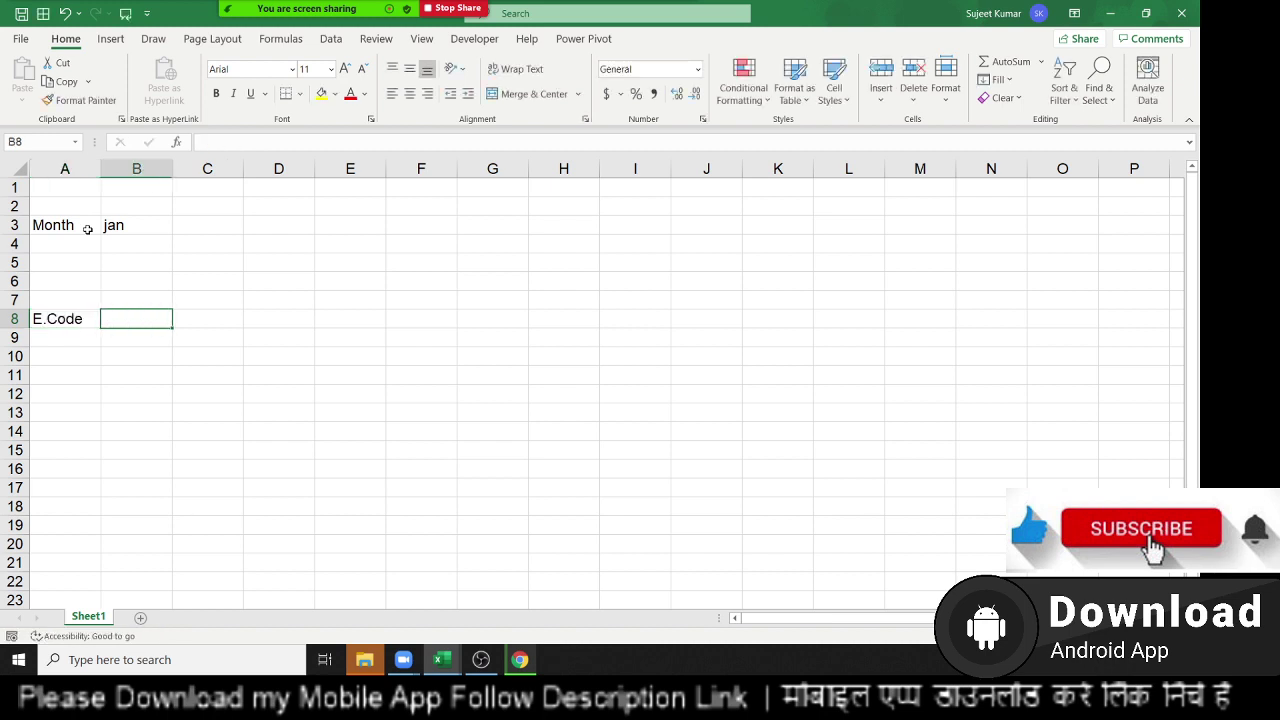
text(Name)
key(Tab)
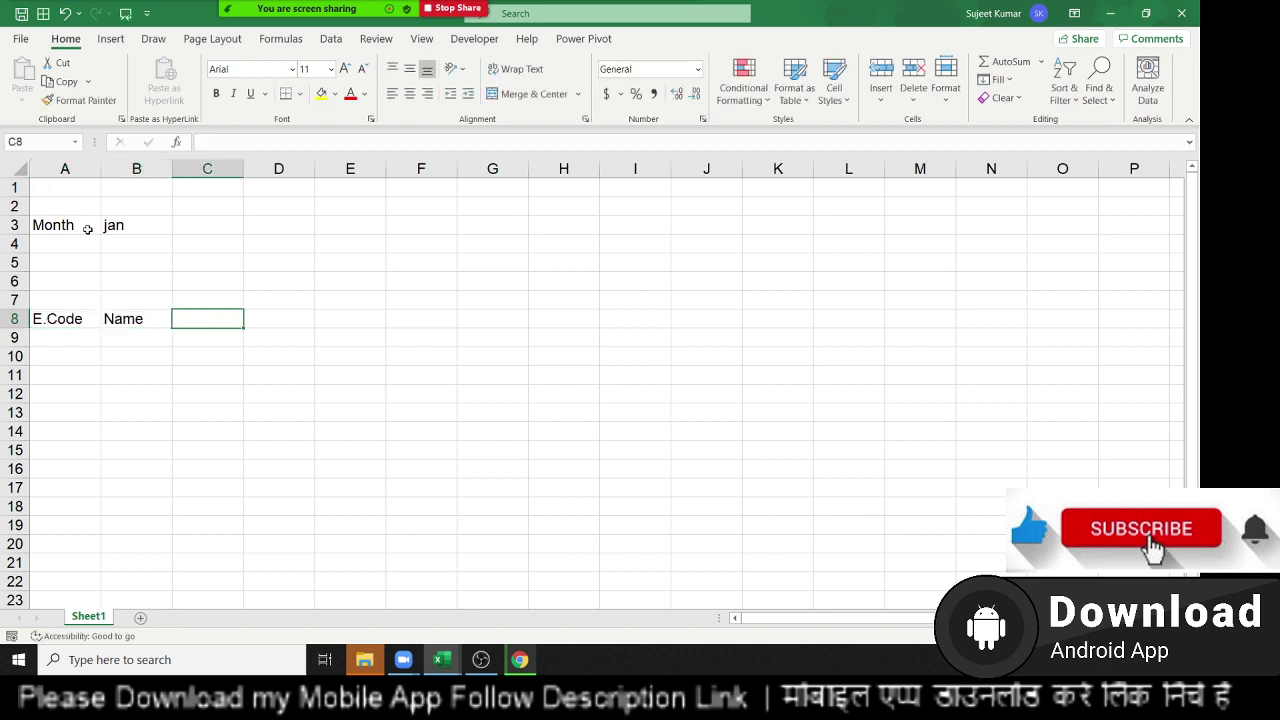
text(DEp)
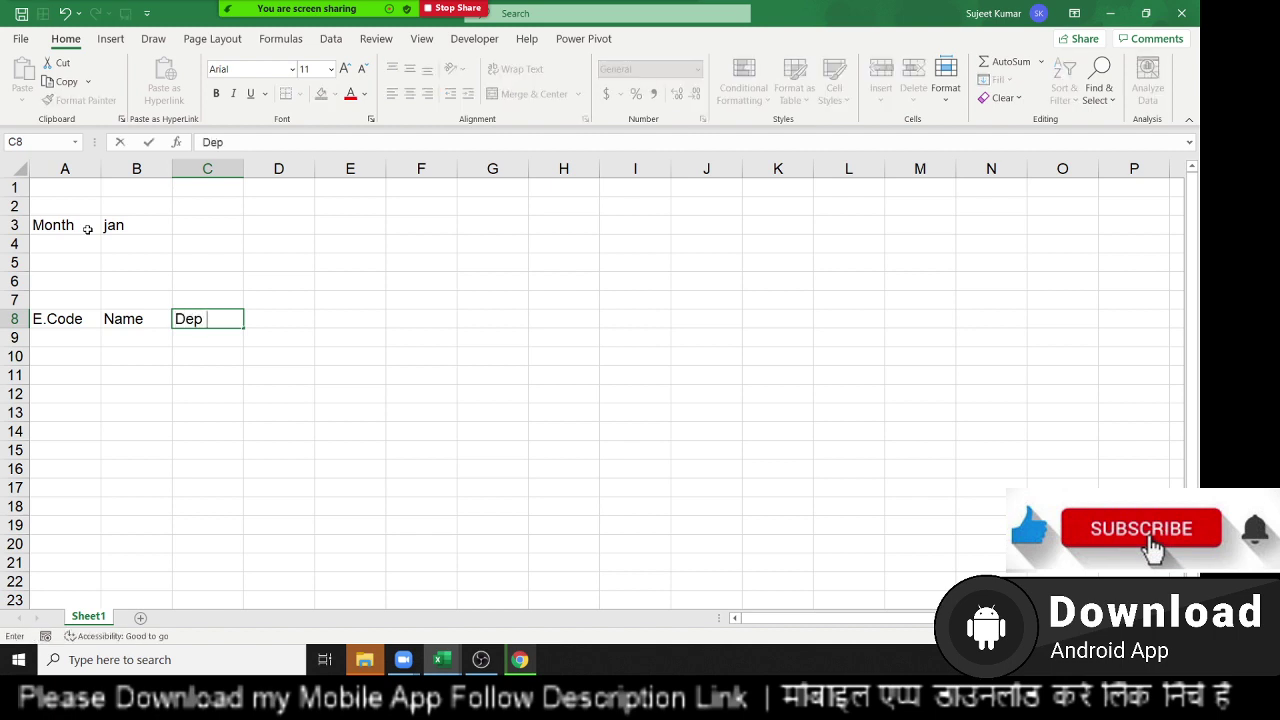
key(Tab)
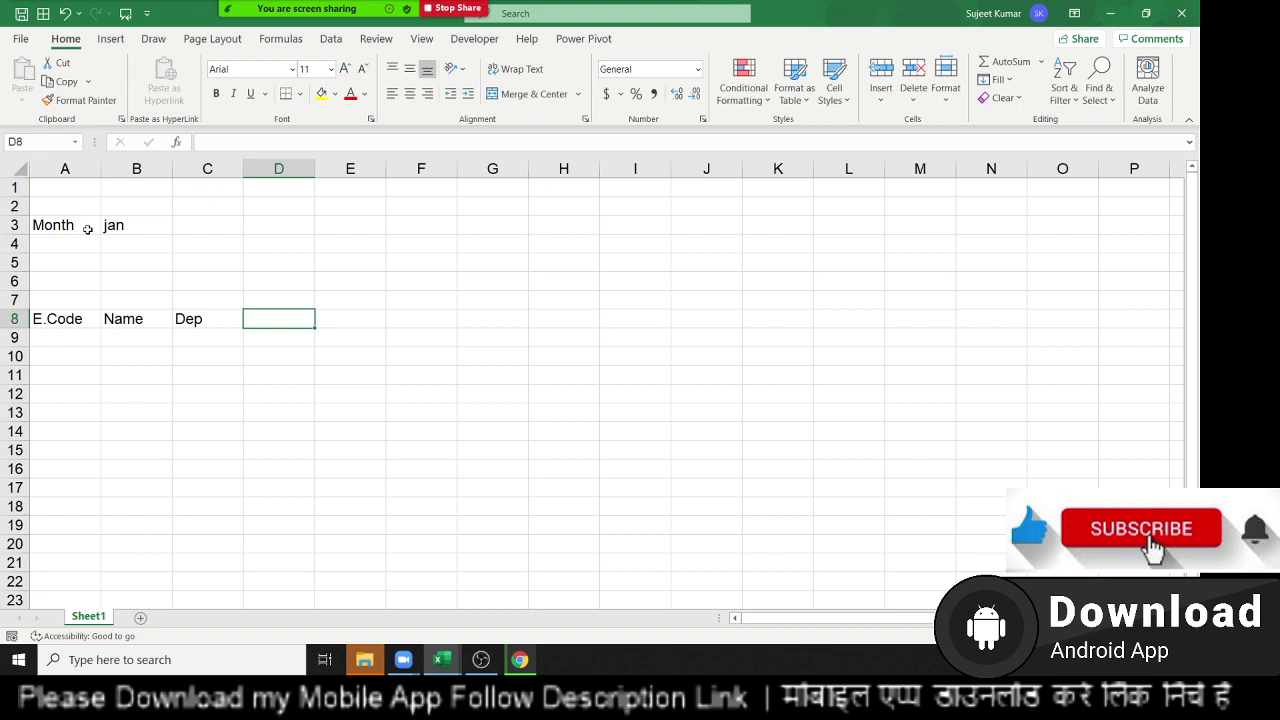
text("1-)
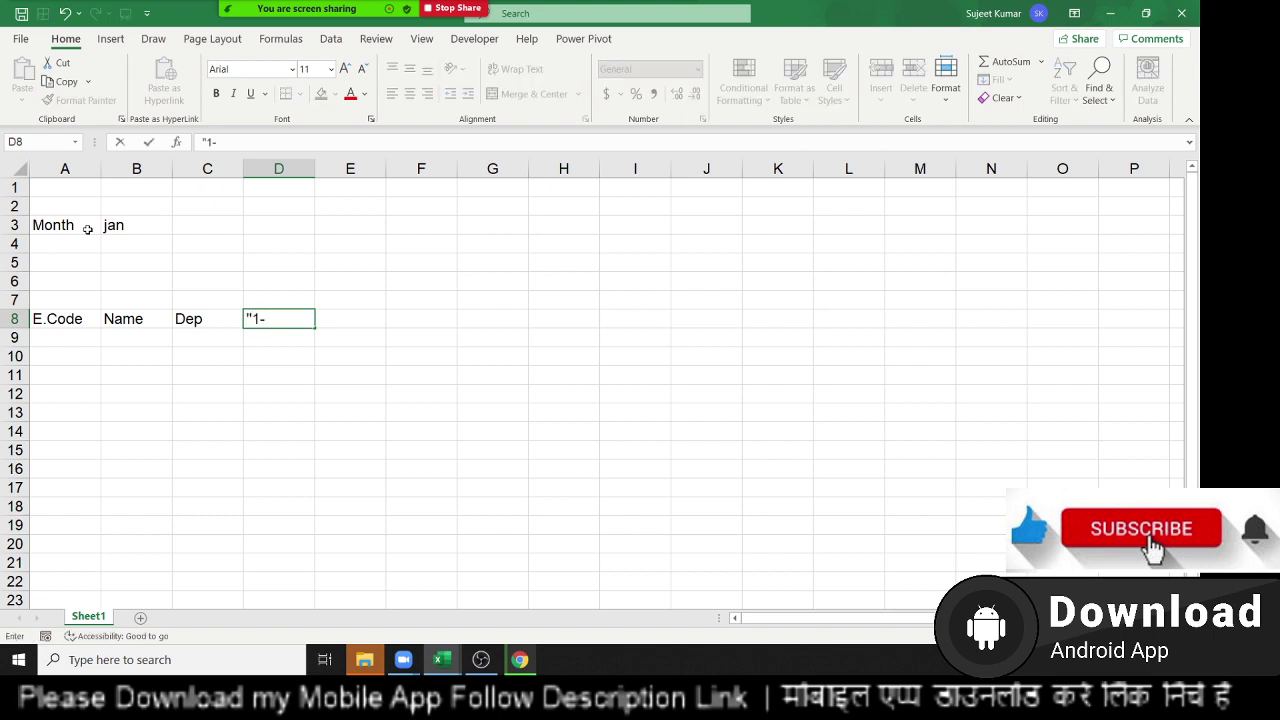
key(BackSpace)
key(BackSpace)
key(BackSpace)
Build the date text in D8 with ="1-"&B3&2021.
text(=)
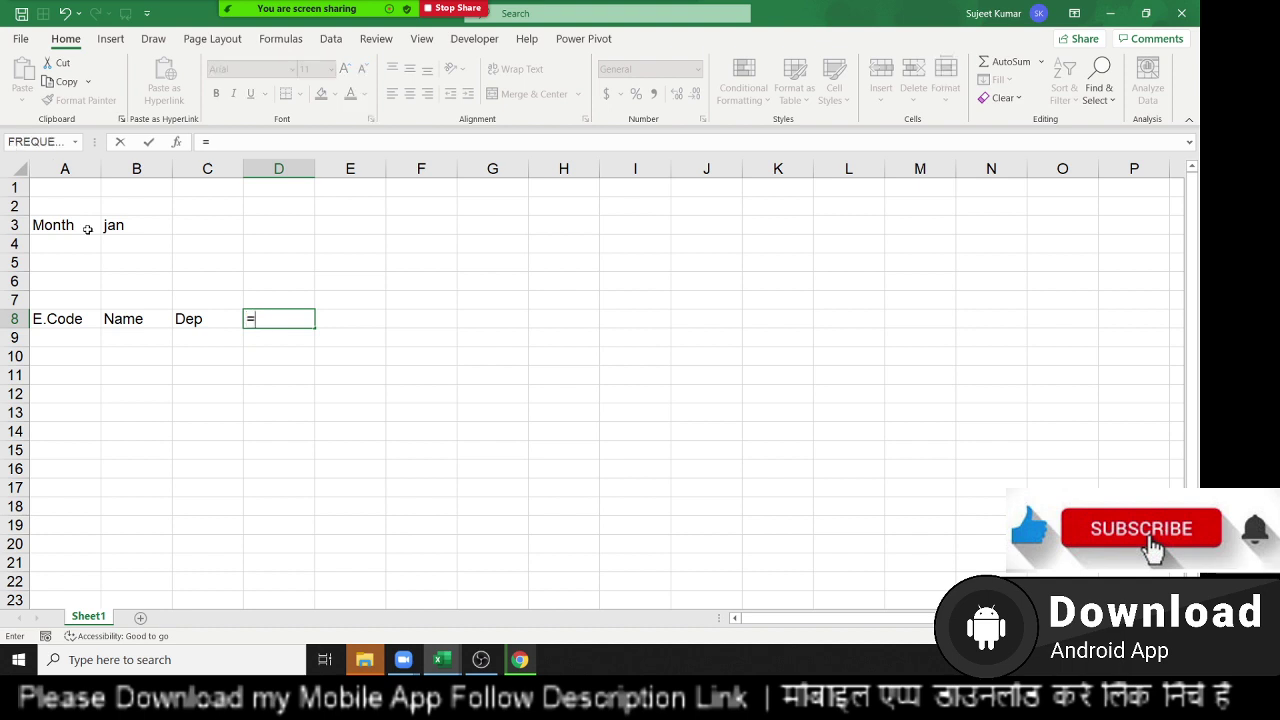
text("1-")
text(&)
click(130, 224)
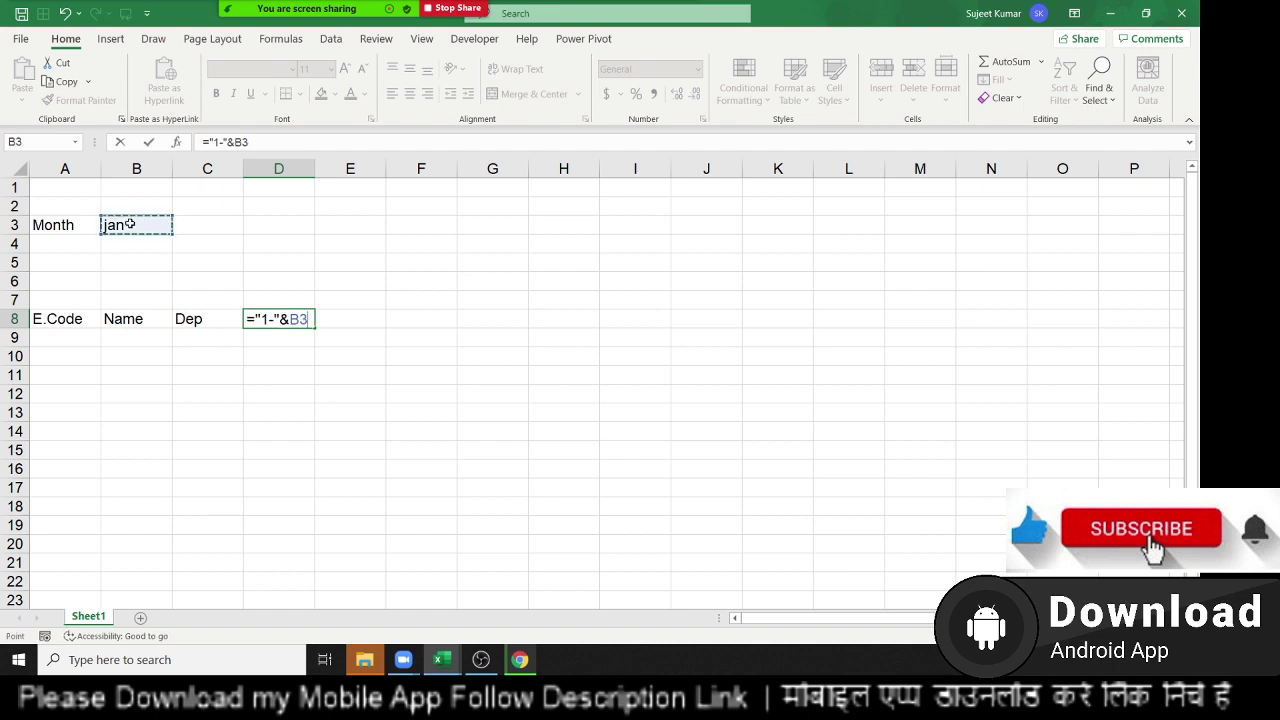
text(&)
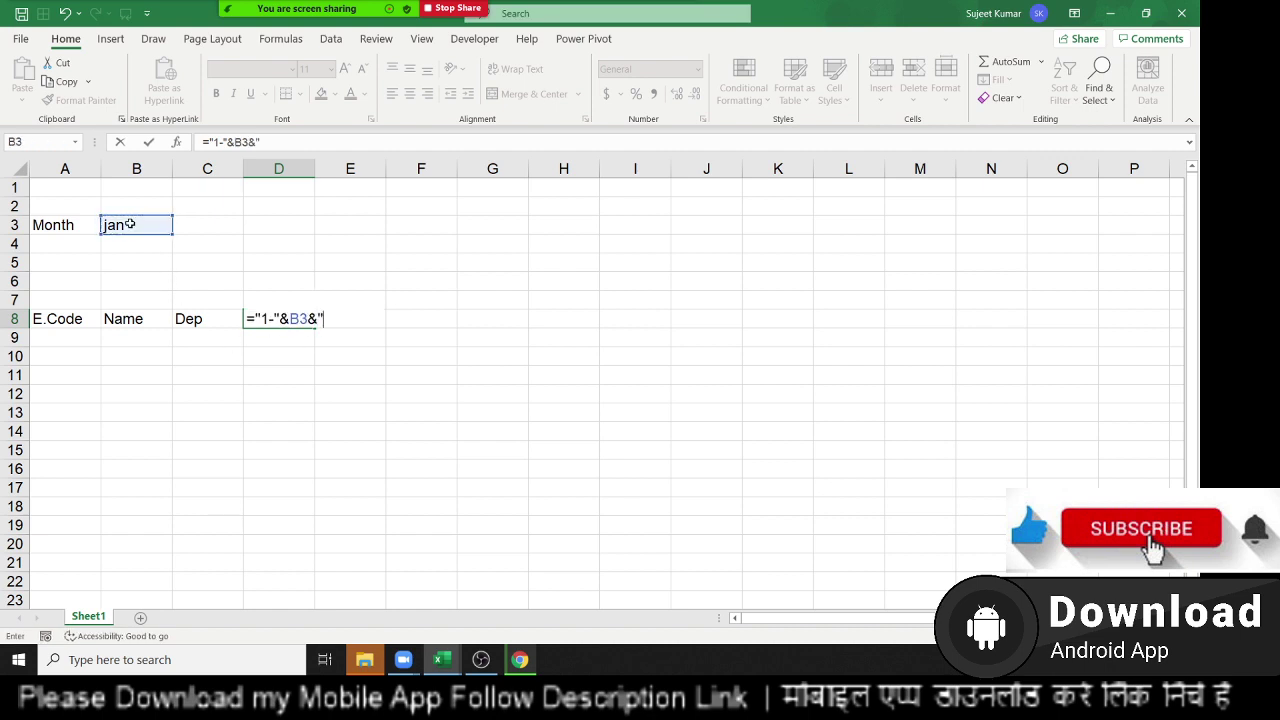
text(2020)
key(BackSpace)
text(1)
key(Return)
key(Up)
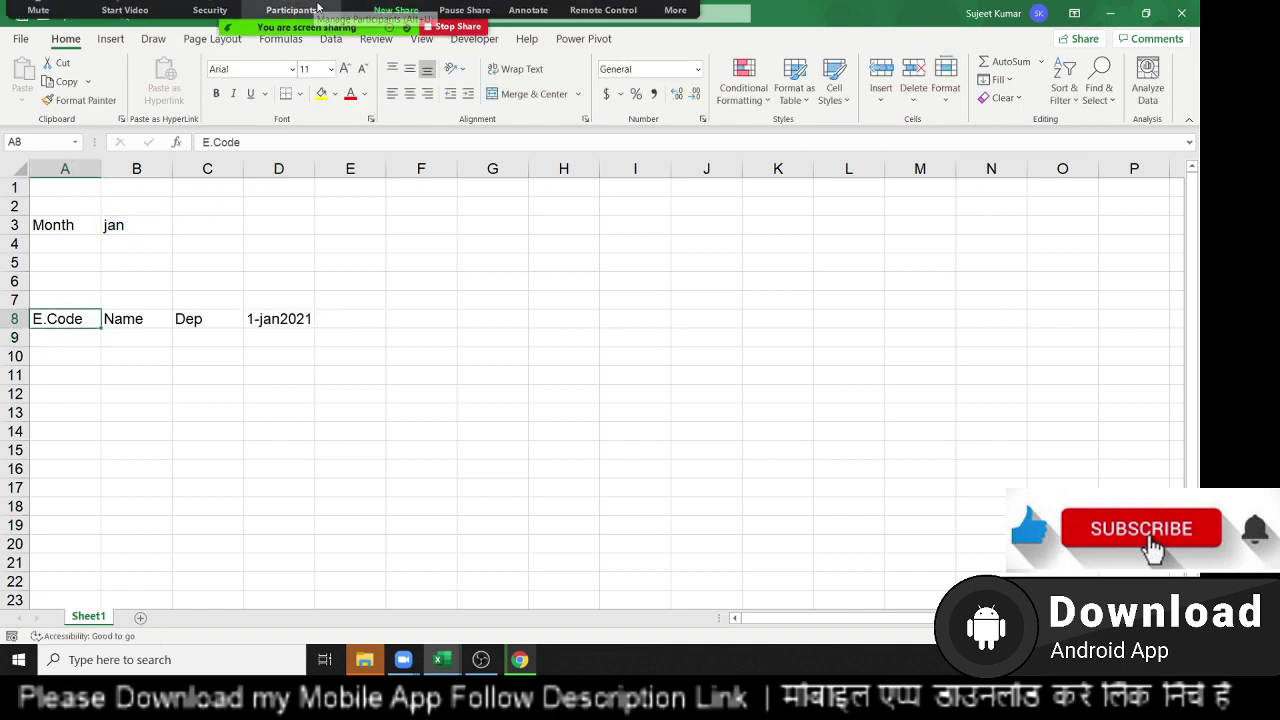
Check a participant's options in the meeting participants list, then close it.
click(300, 15)
click(727, 256)
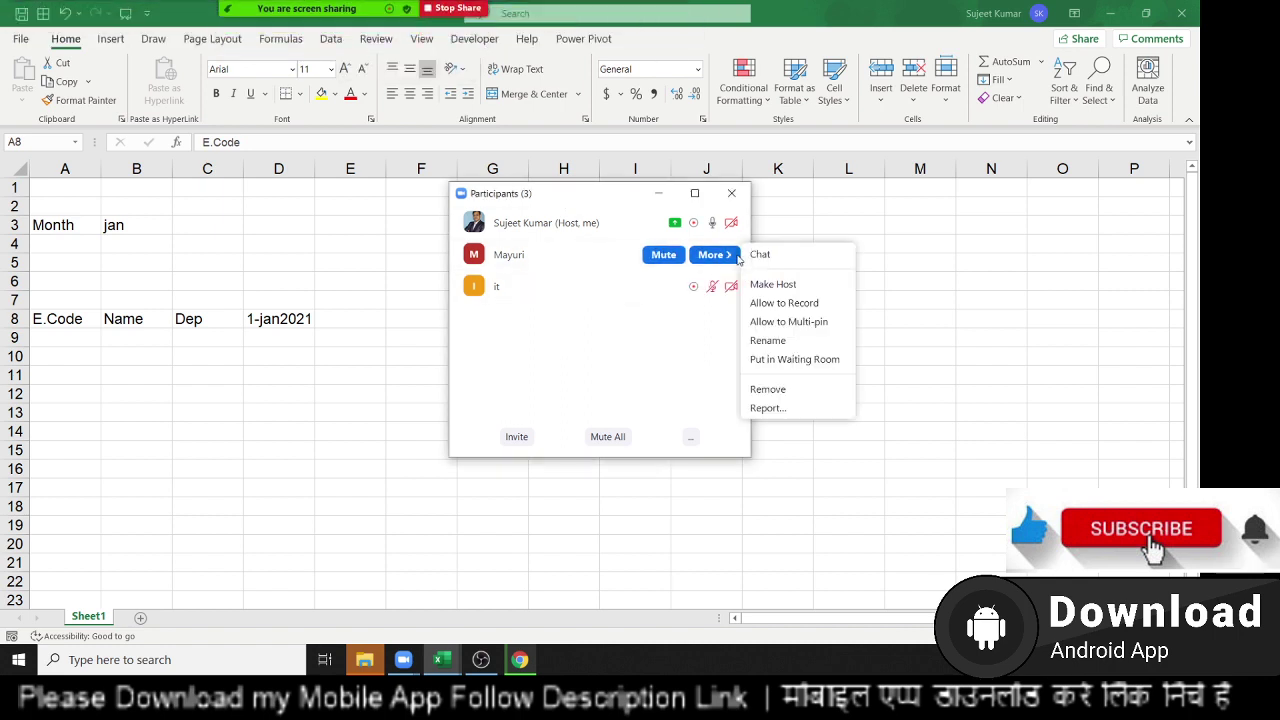
click(713, 254)
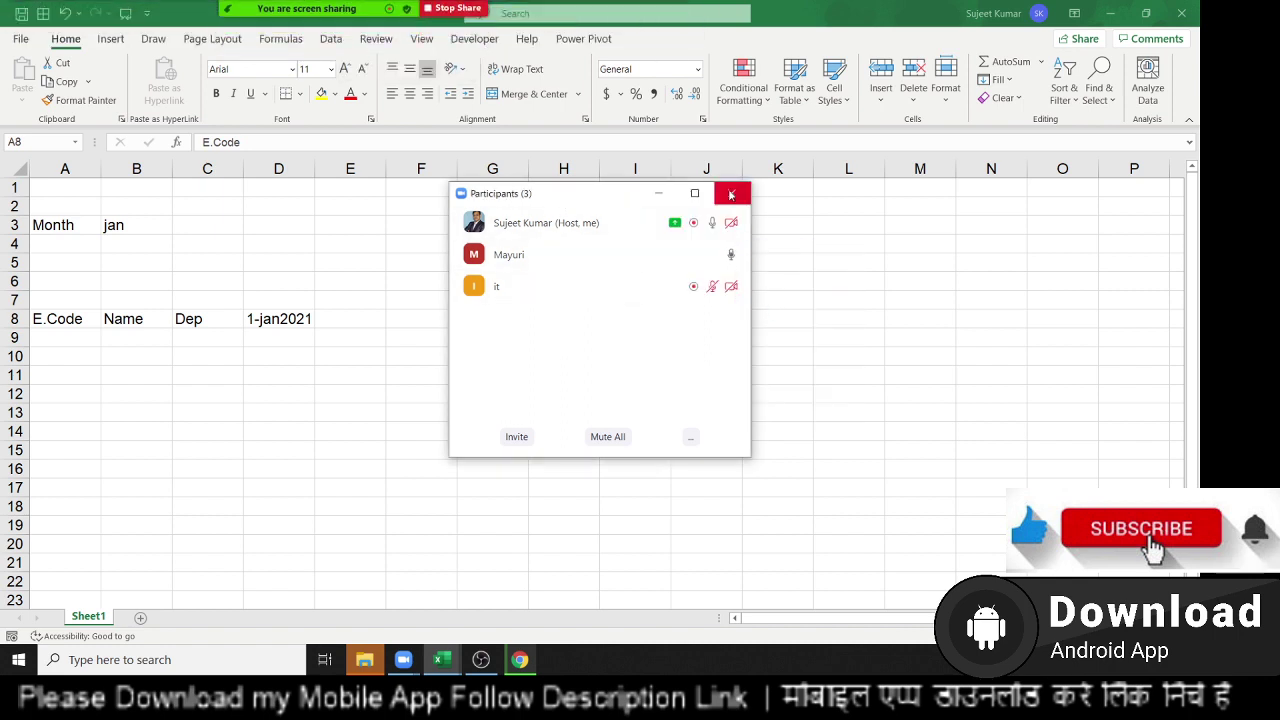
click(731, 193)
Wrap the D8 formula in DATEVALUE and format it as a date showing 1-Jan-21.
key(Right)
key(Right)
key(Right)
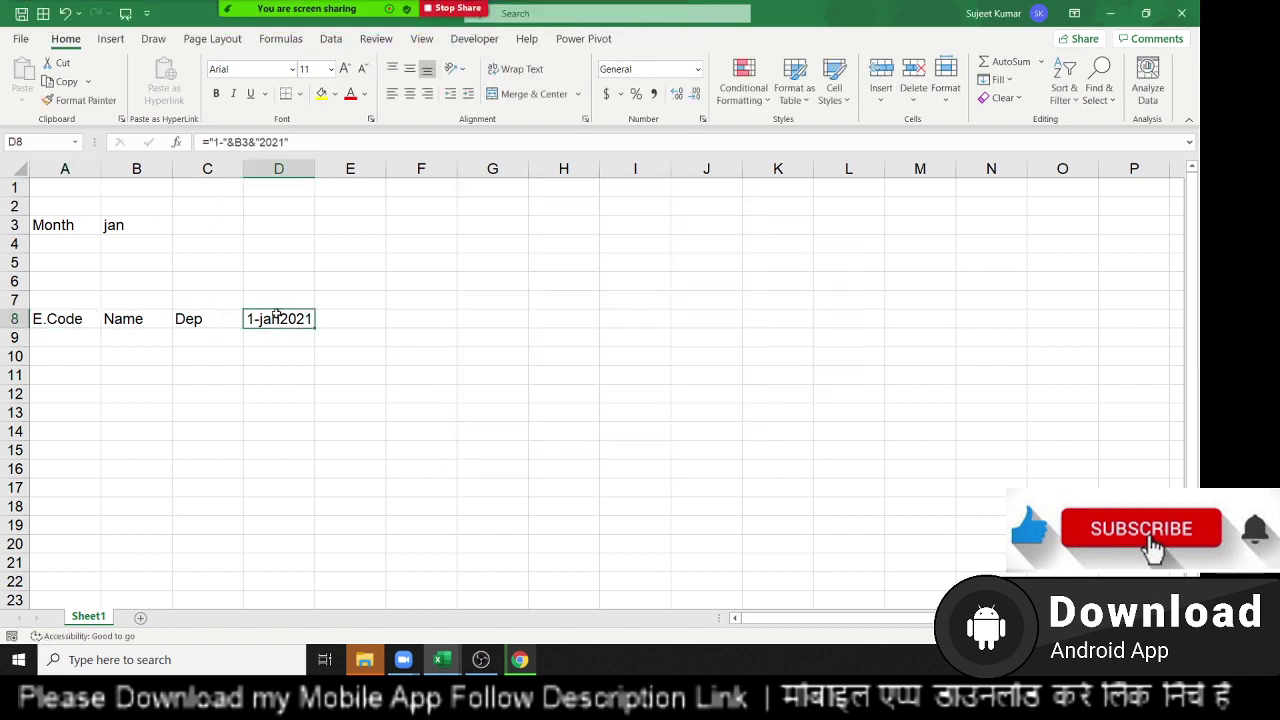
double_click(275, 318)
double_click(275, 318)
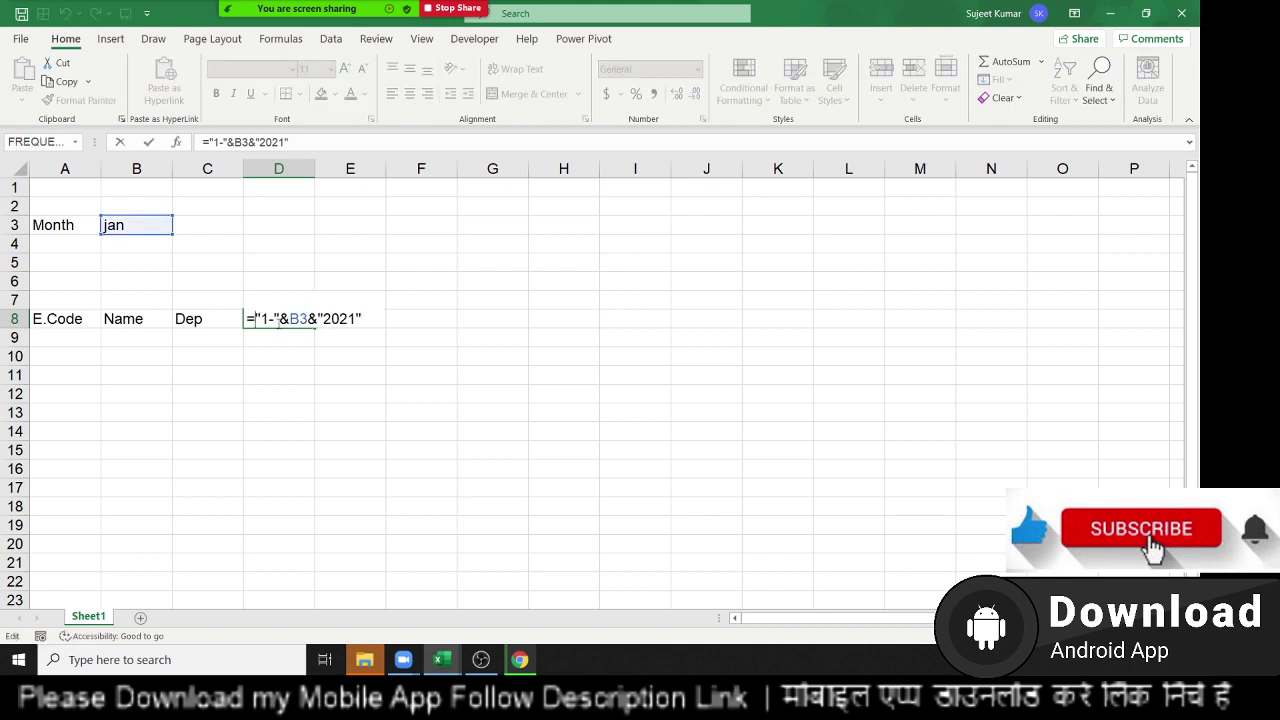
text(da)
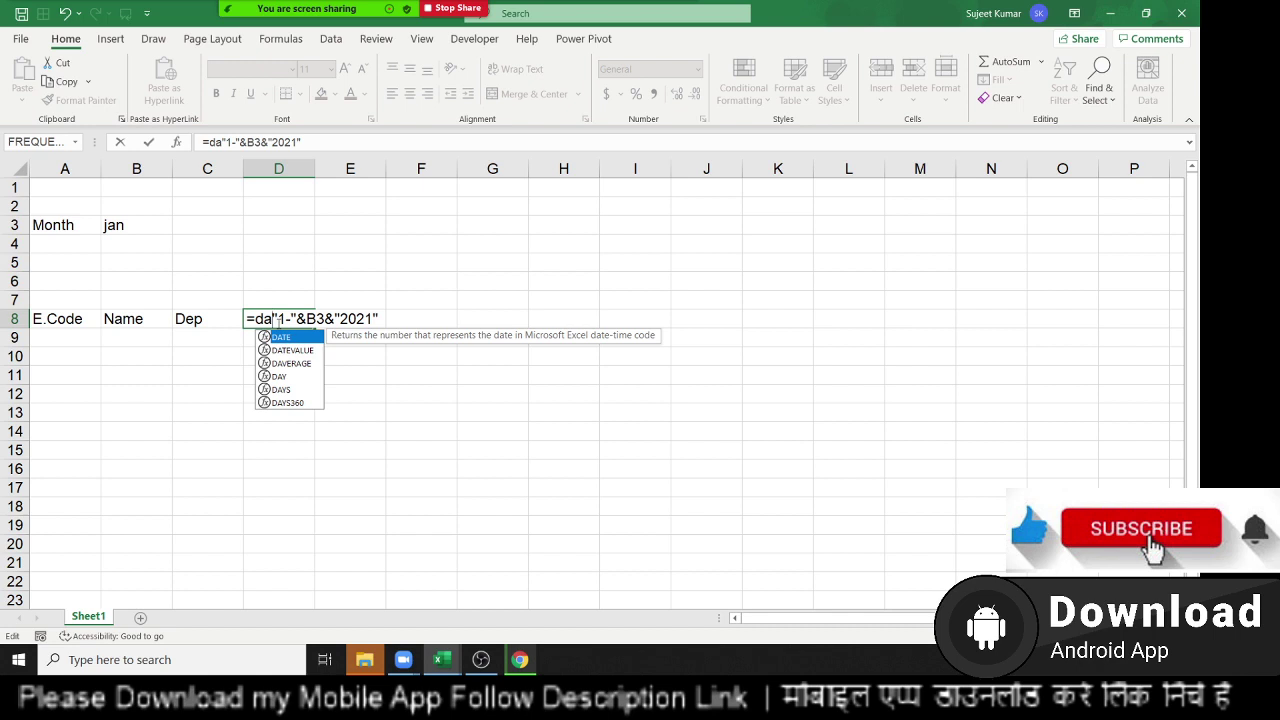
key(Down)
key(Tab)
key(Return)
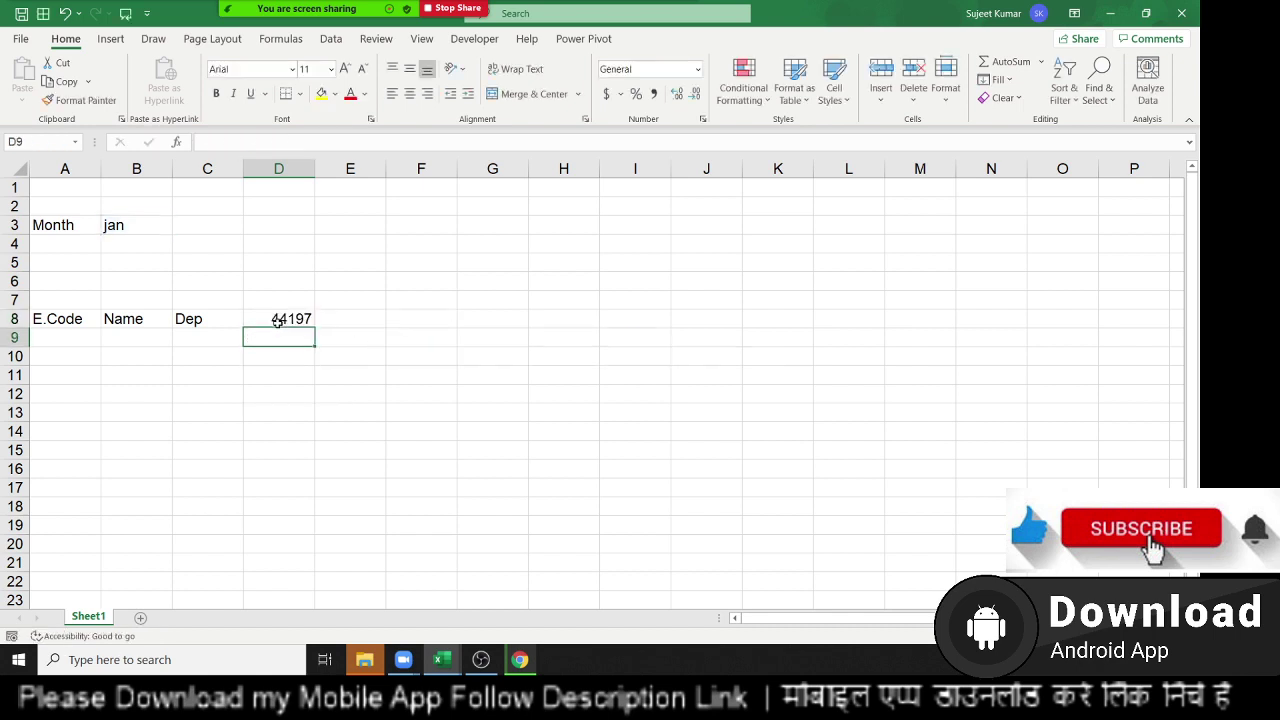
click(278, 320)
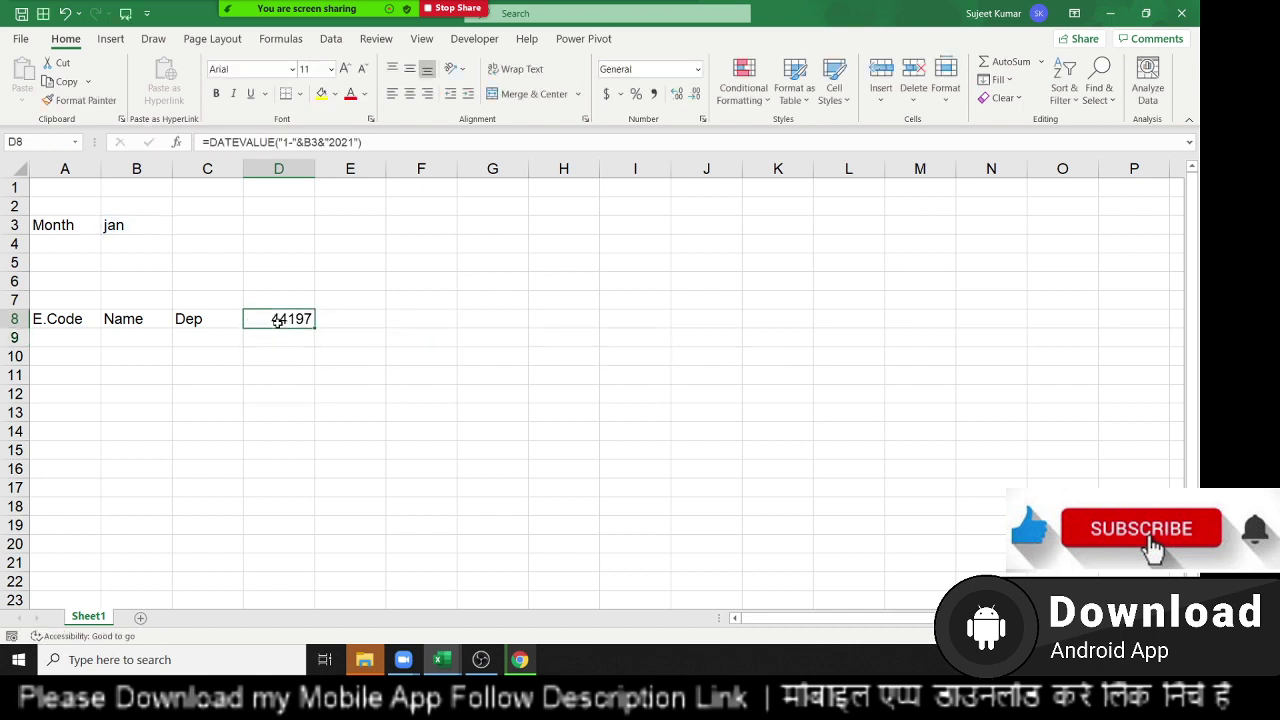
key(ctrl+shift+3)
Test the month cell B3 by switching it to Feb, then back to JAN.
click(147, 233)
text(Feb)
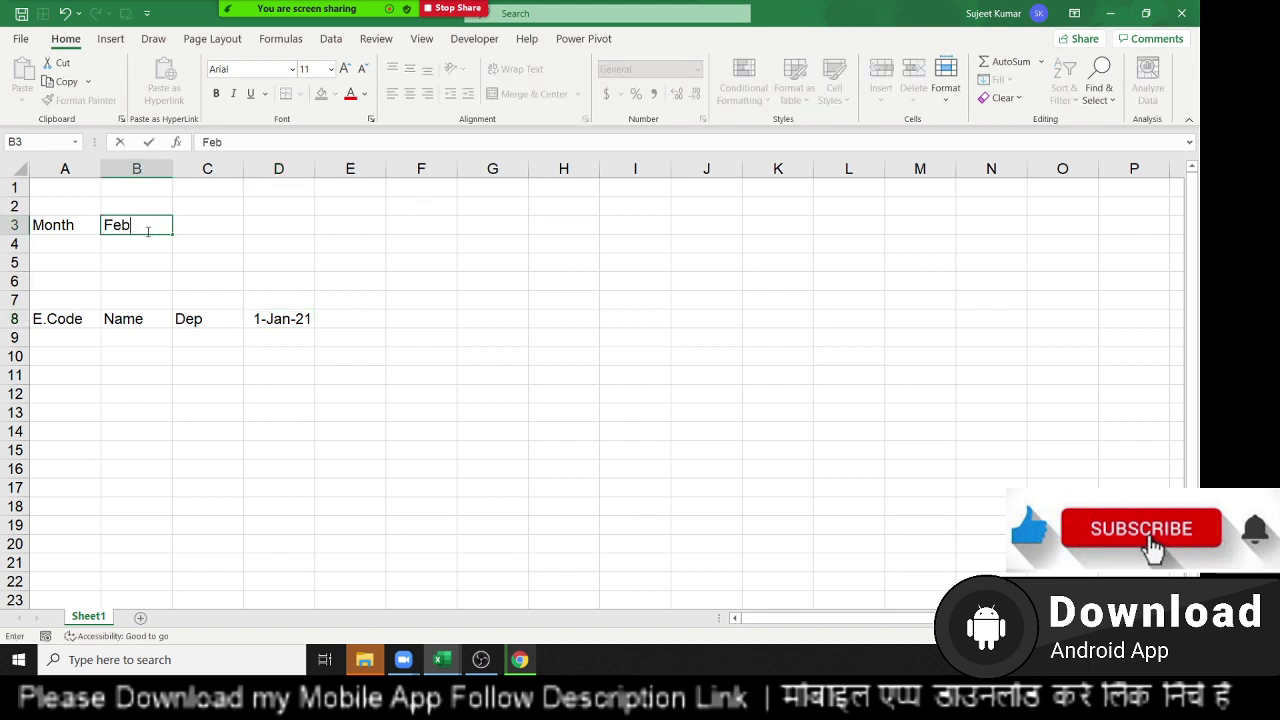
key(Return)
click(147, 233)
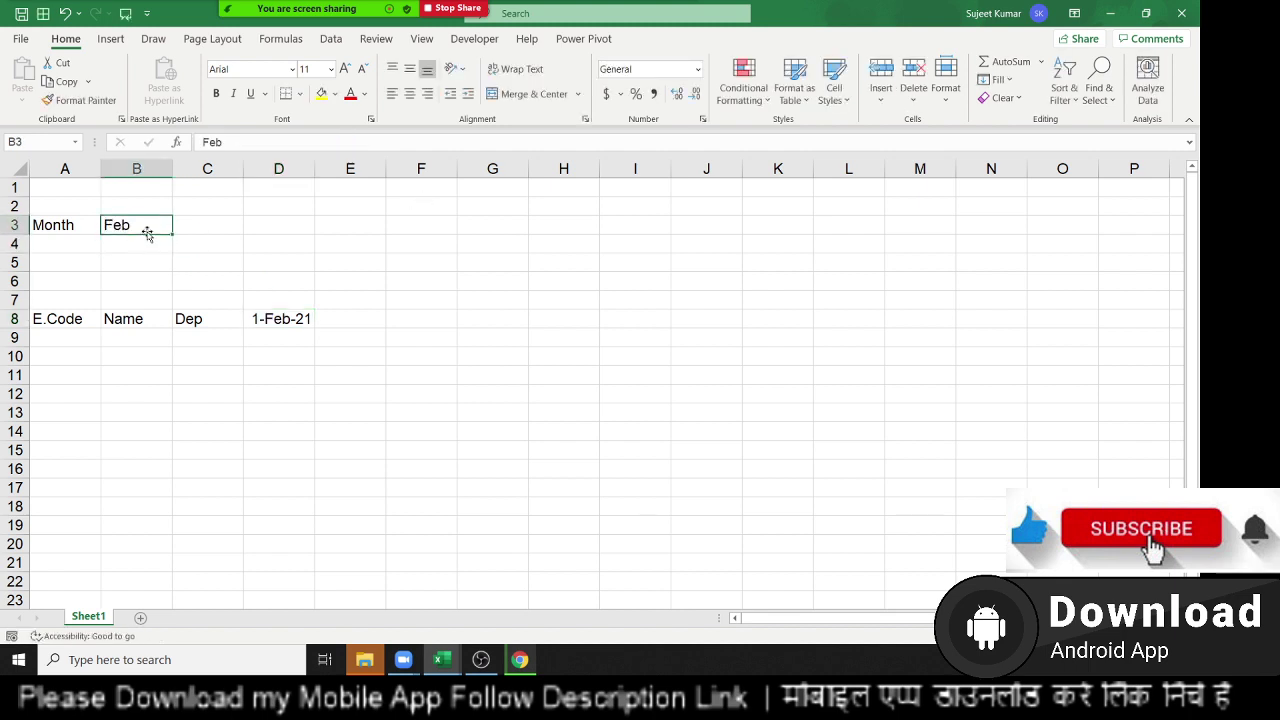
text(JAN)
key(Return)
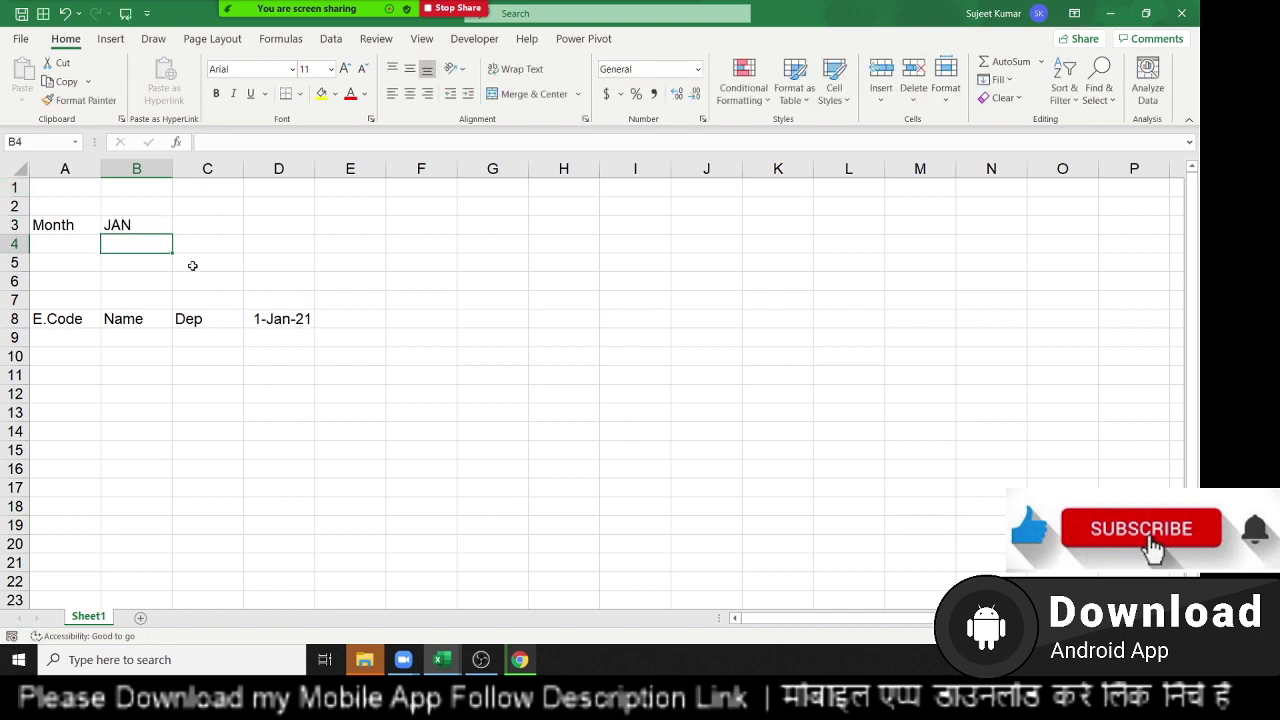
Enter =D8+1 in E8 and fill it right to AI8.
click(352, 317)
text(=)
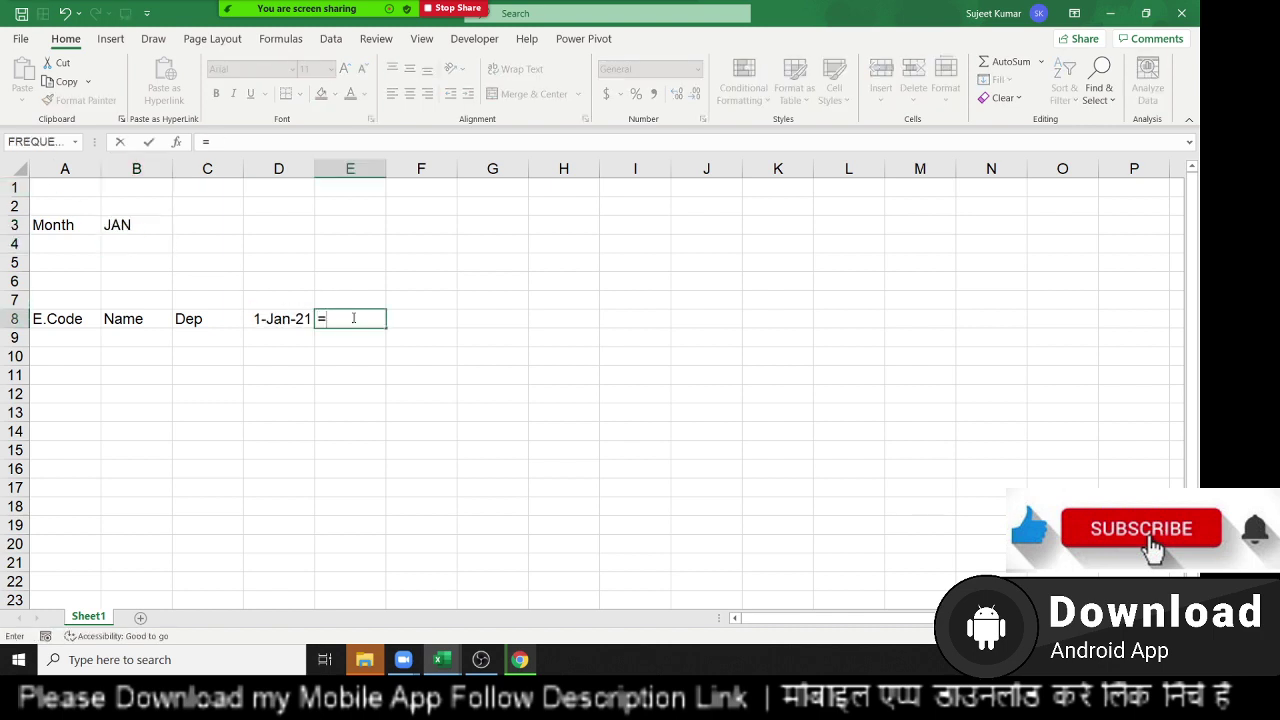
key(Left)
text(+1)
key(Return)
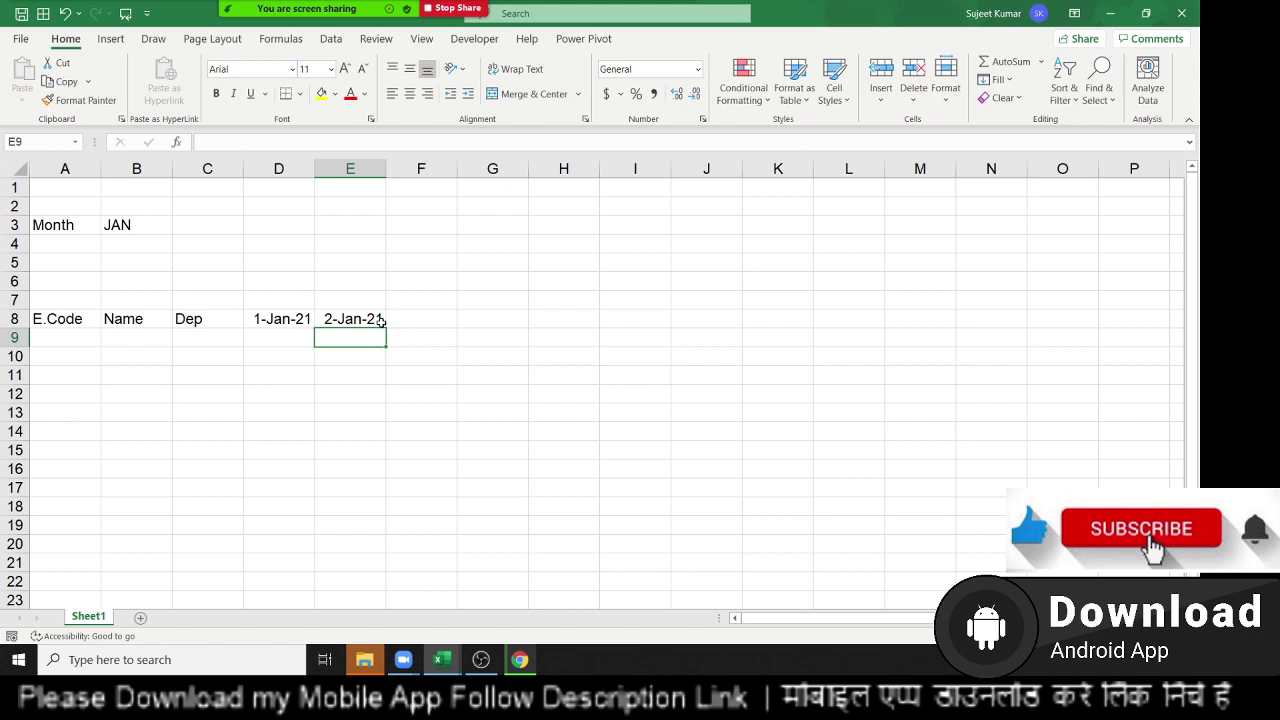
click(378, 318)
drag(388, 324, 1174, 341)
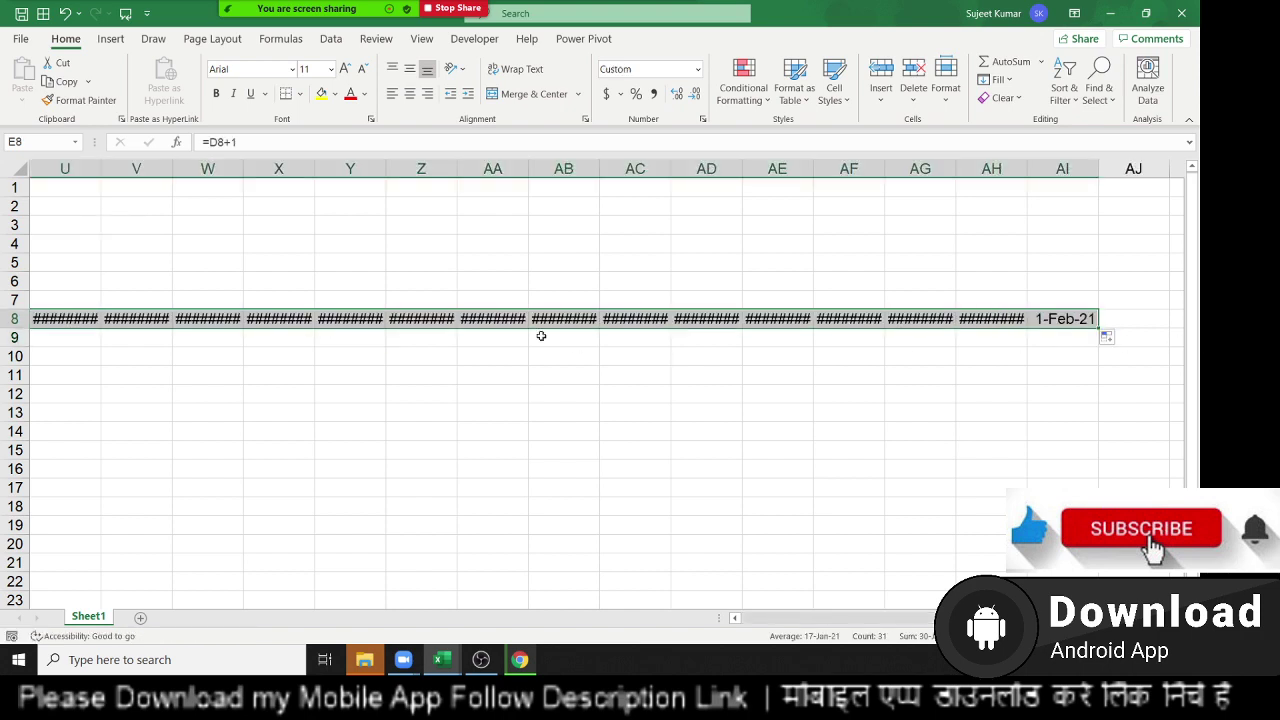
click(485, 335)
Autofit all columns to show the dates and delete the extra 1-Feb-21 in AI8.
click(20, 168)
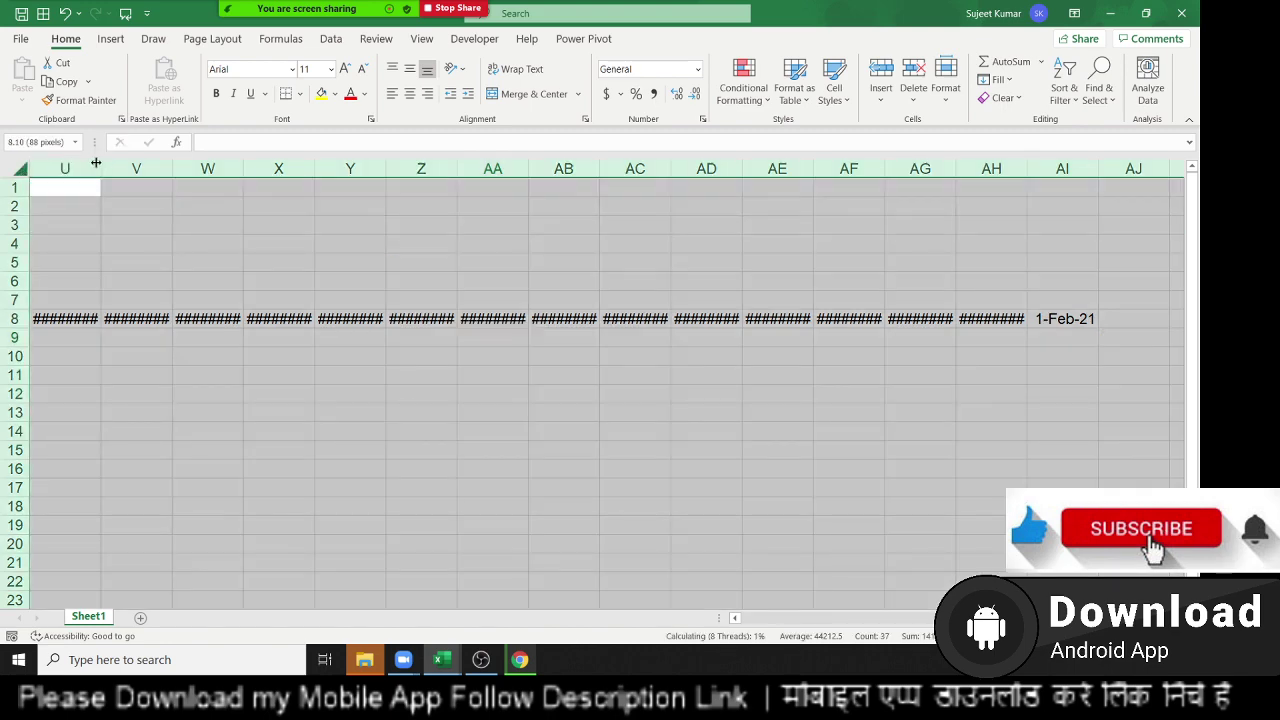
double_click(101, 168)
click(842, 340)
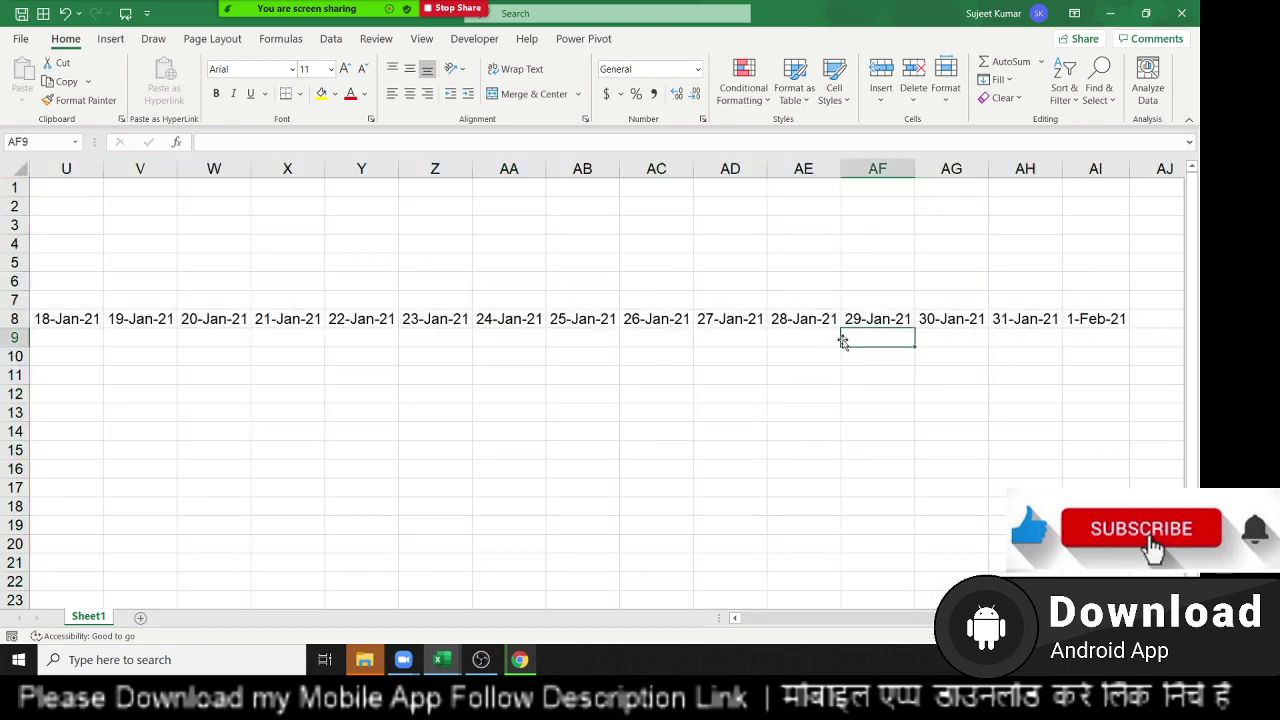
click(1099, 315)
key(Delete)
key(Left)
Enter employee codes 1 and 2 in A9:A10 and extend the series down to 12.
key(Home)
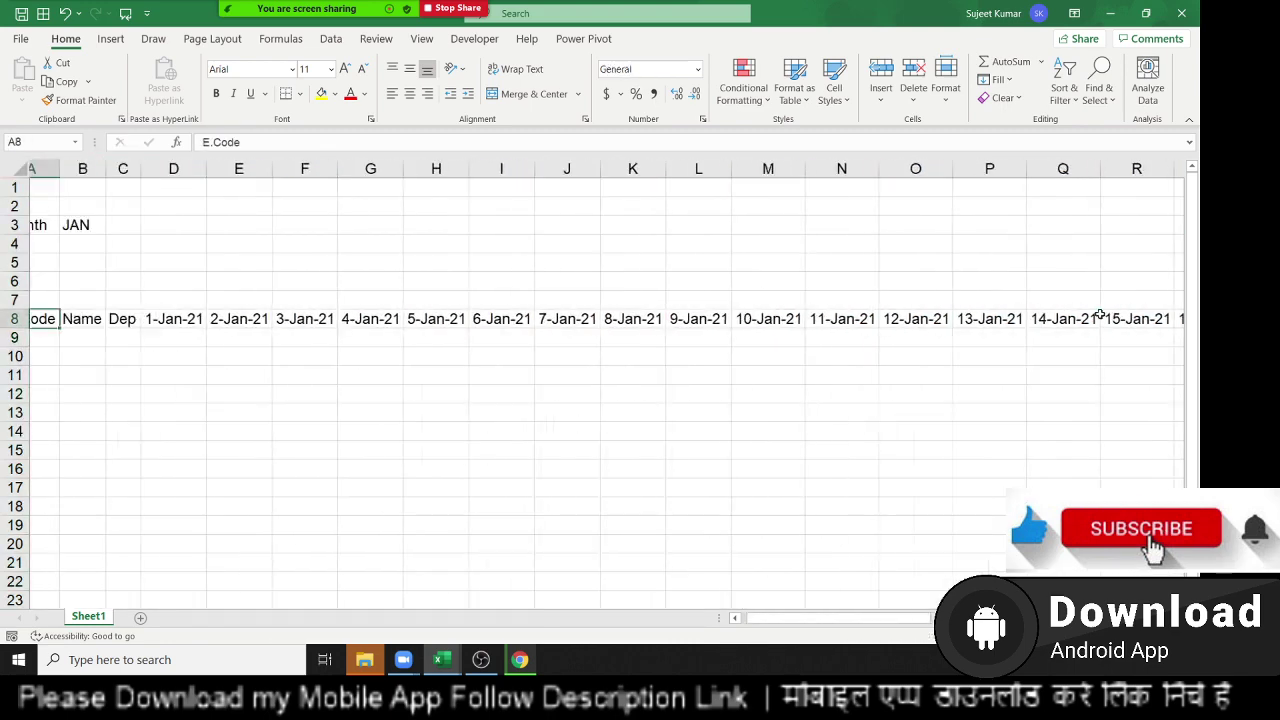
key(Down)
text(1)
key(Return)
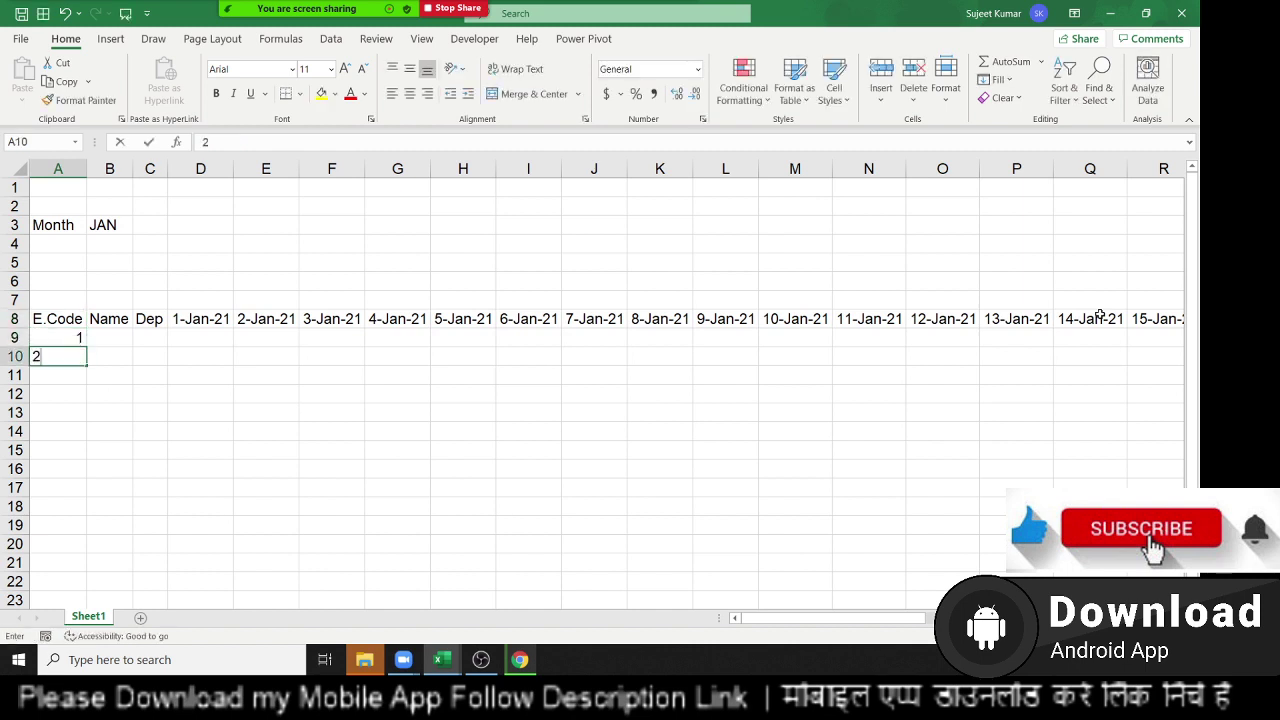
text(2)
key(Return)
scroll(366, 403, down, 2)
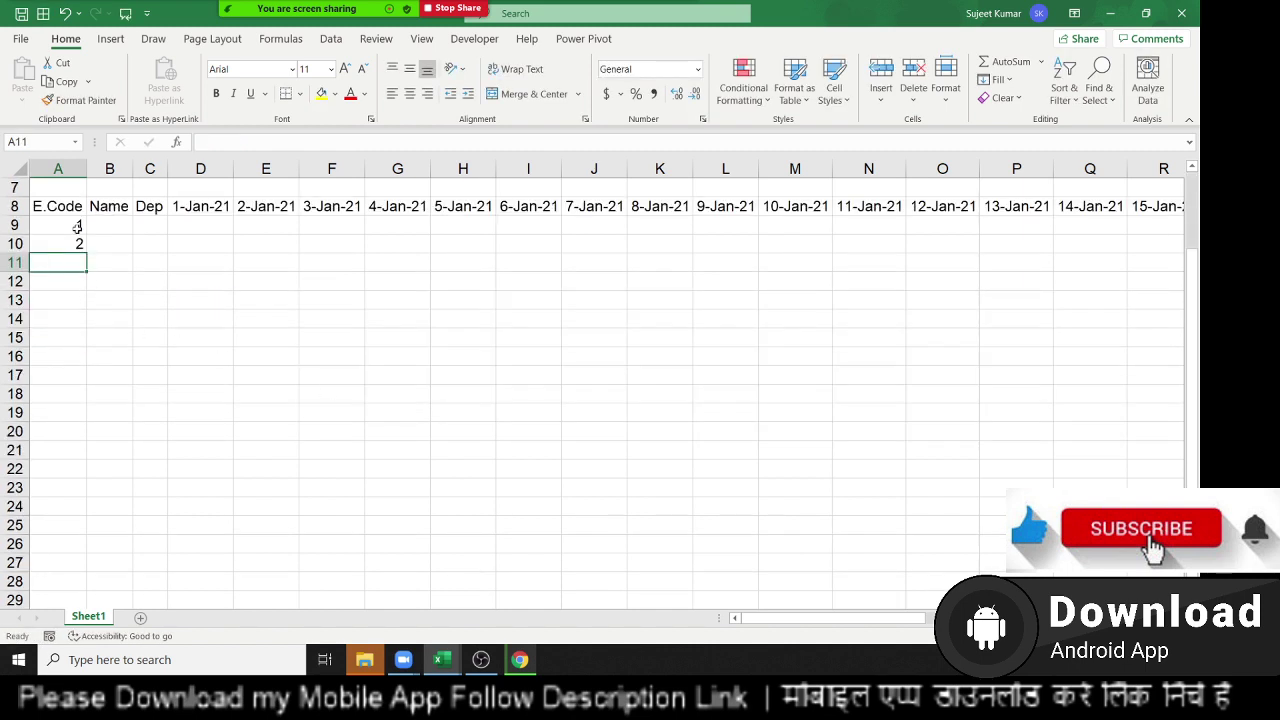
drag(77, 228, 84, 440)
Type the first employee's name in B9 and fill names down the column.
click(121, 227)
text(P)
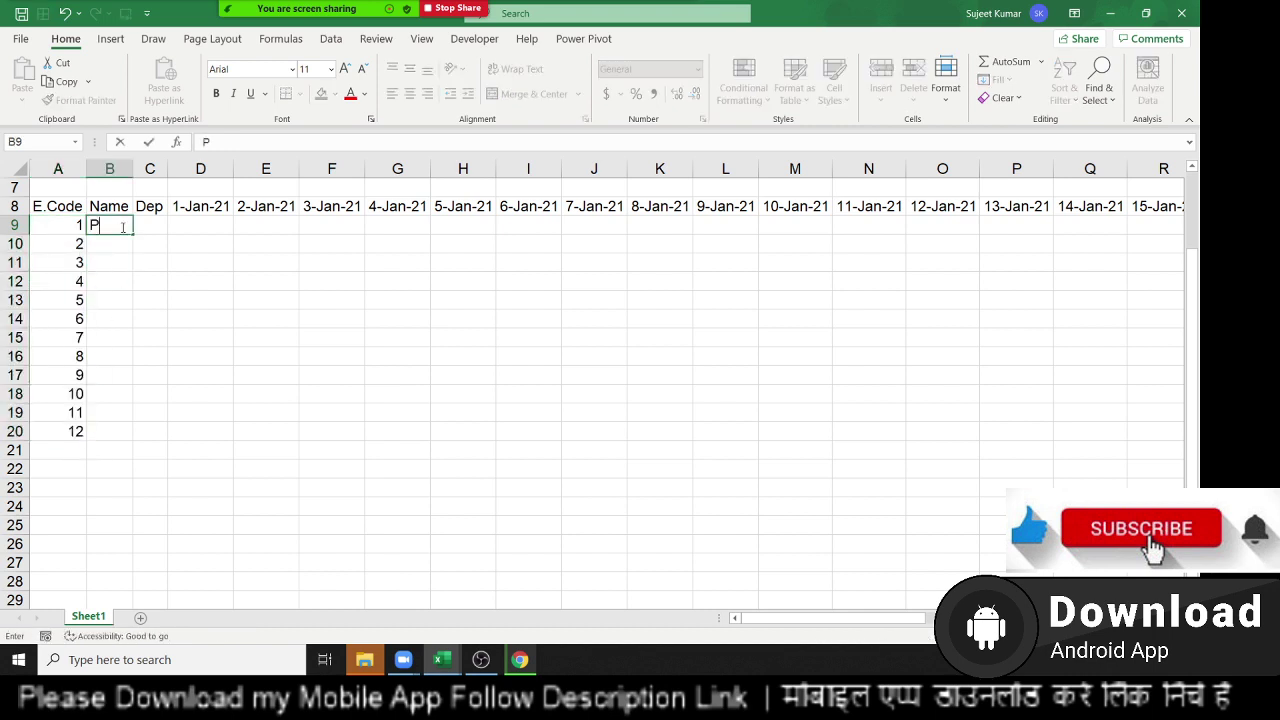
text(uja)
click(114, 320)
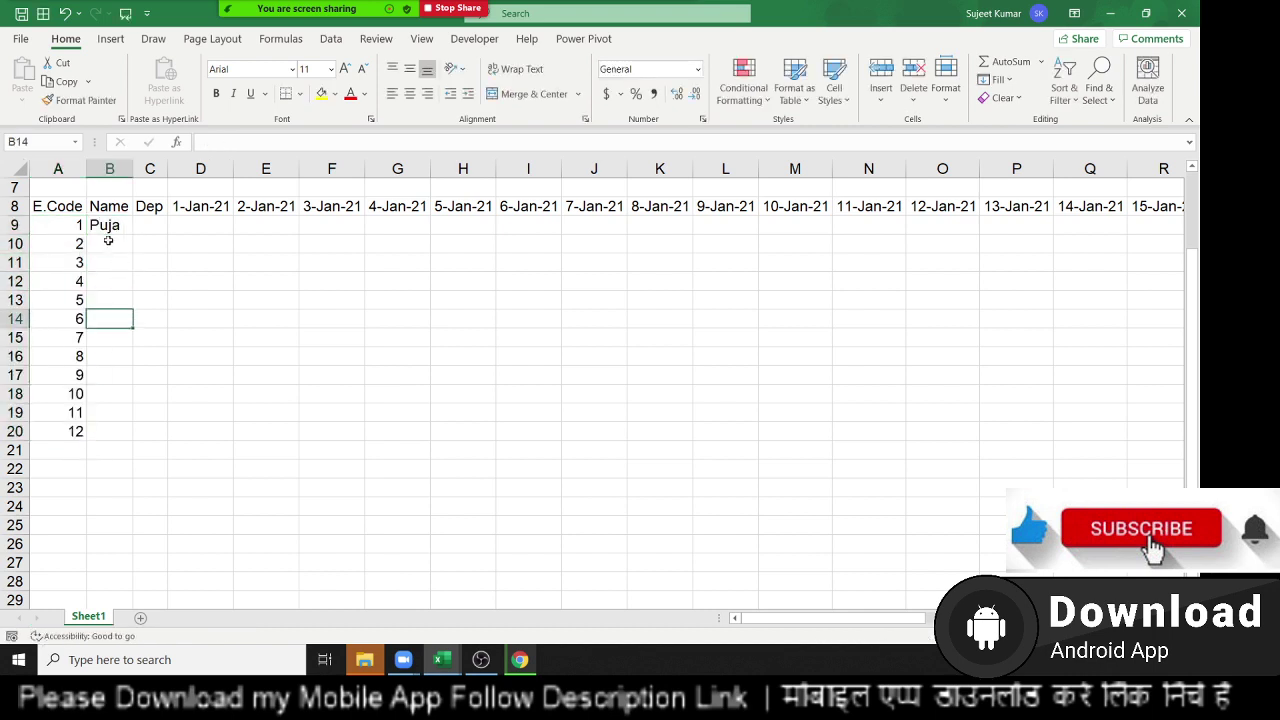
click(122, 230)
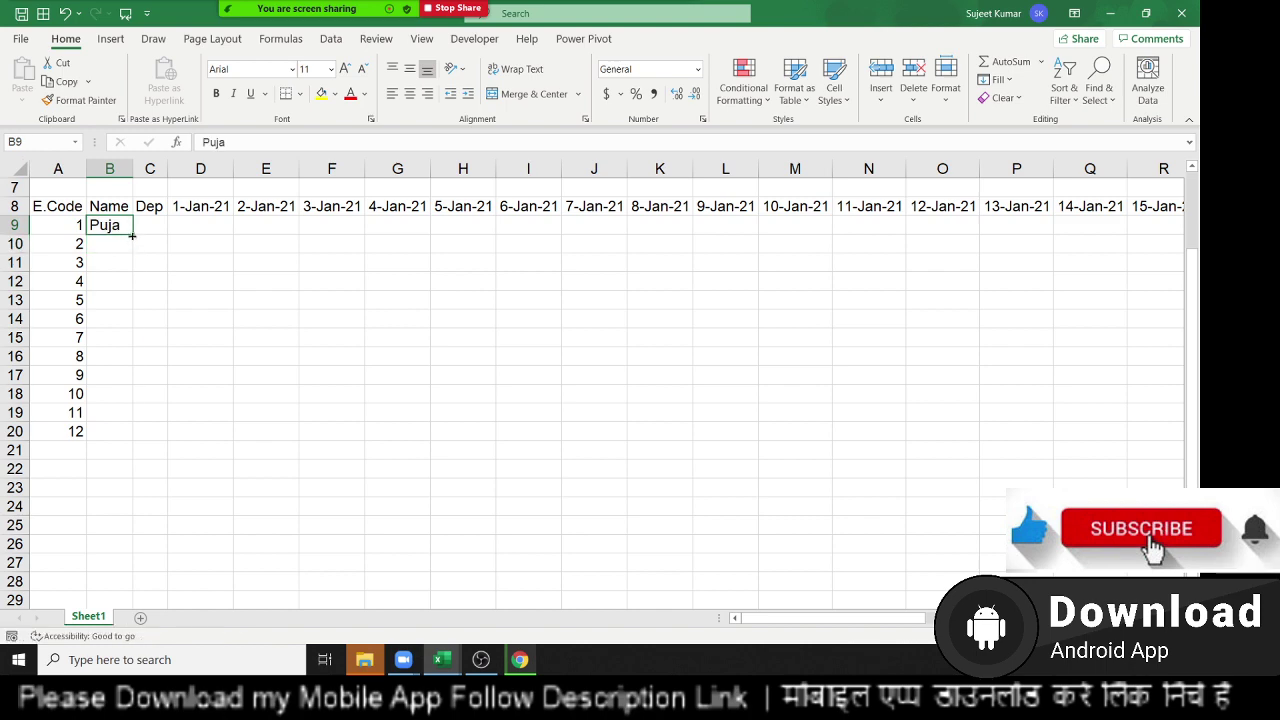
double_click(132, 234)
Enter HR in C9, copy it down every employee row, and autofit the Name column.
click(141, 227)
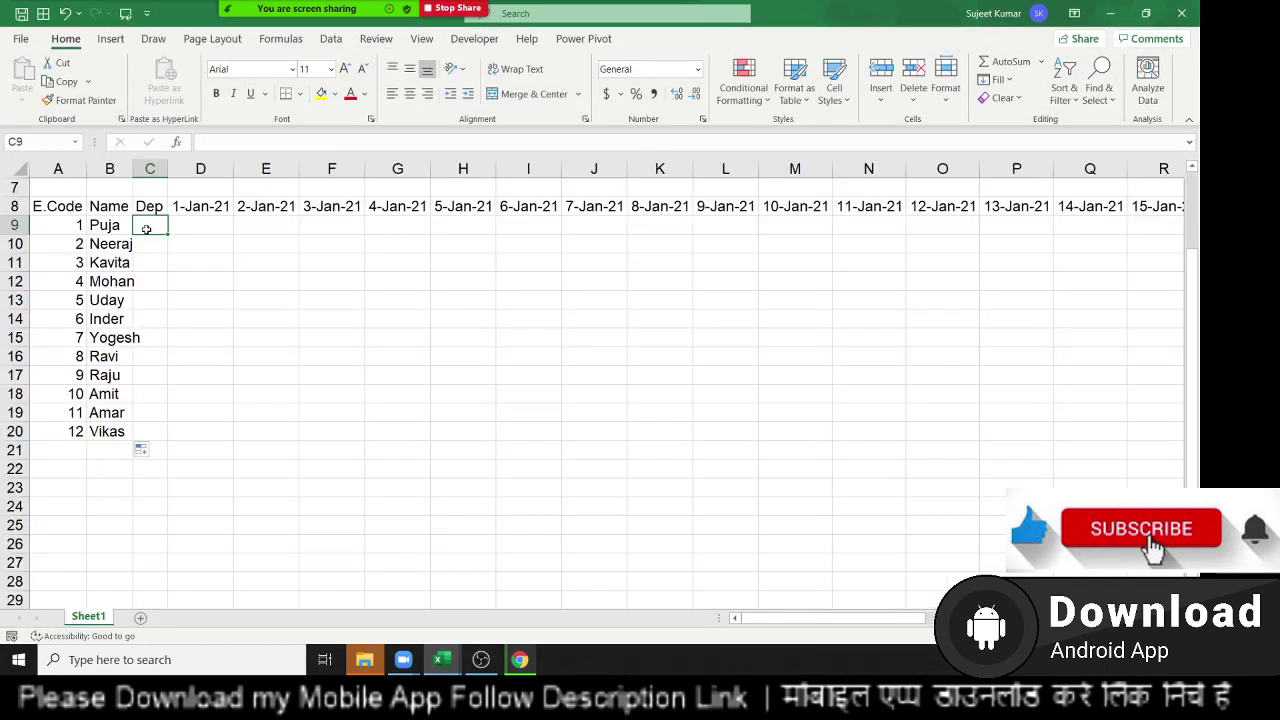
text(HR)
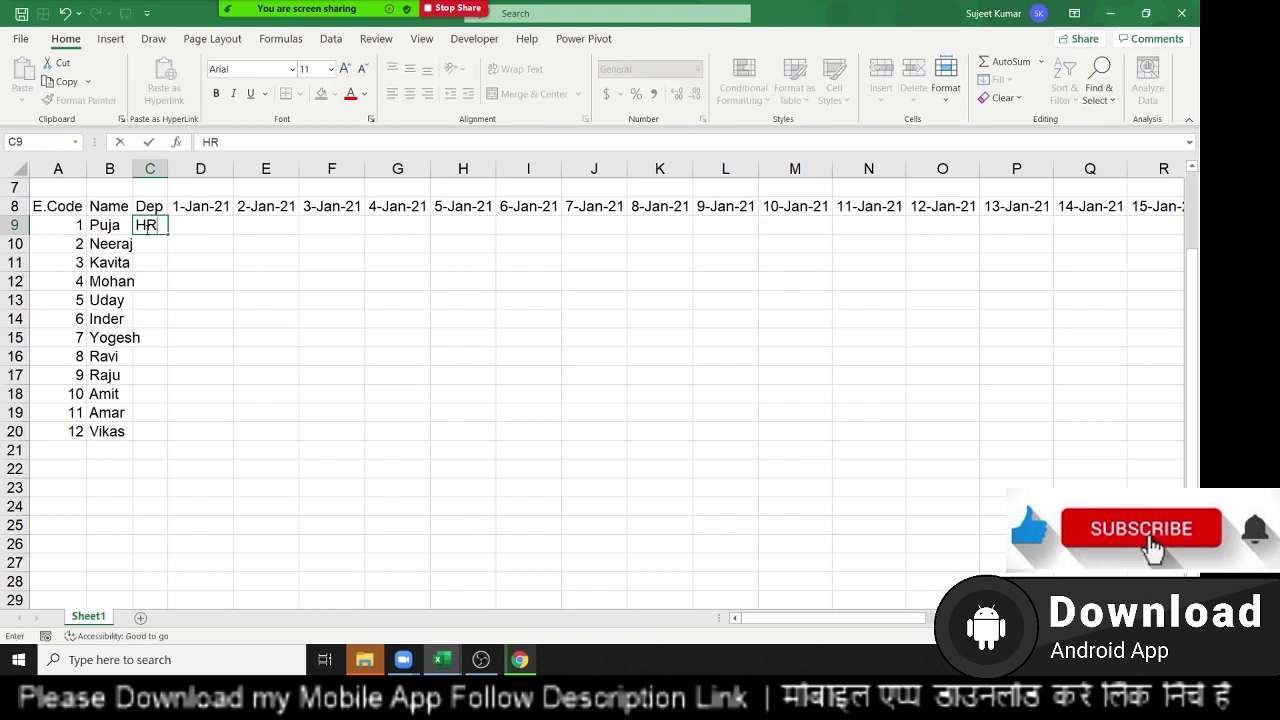
key(Return)
click(145, 228)
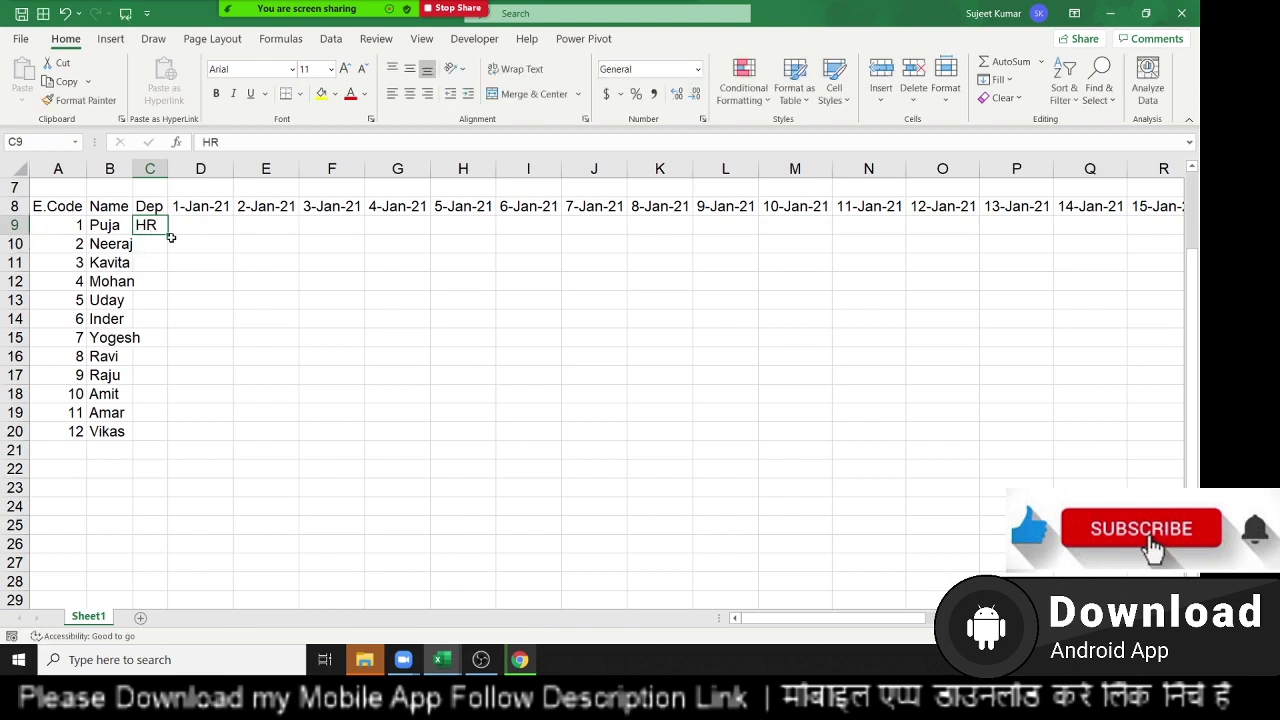
drag(170, 235, 172, 440)
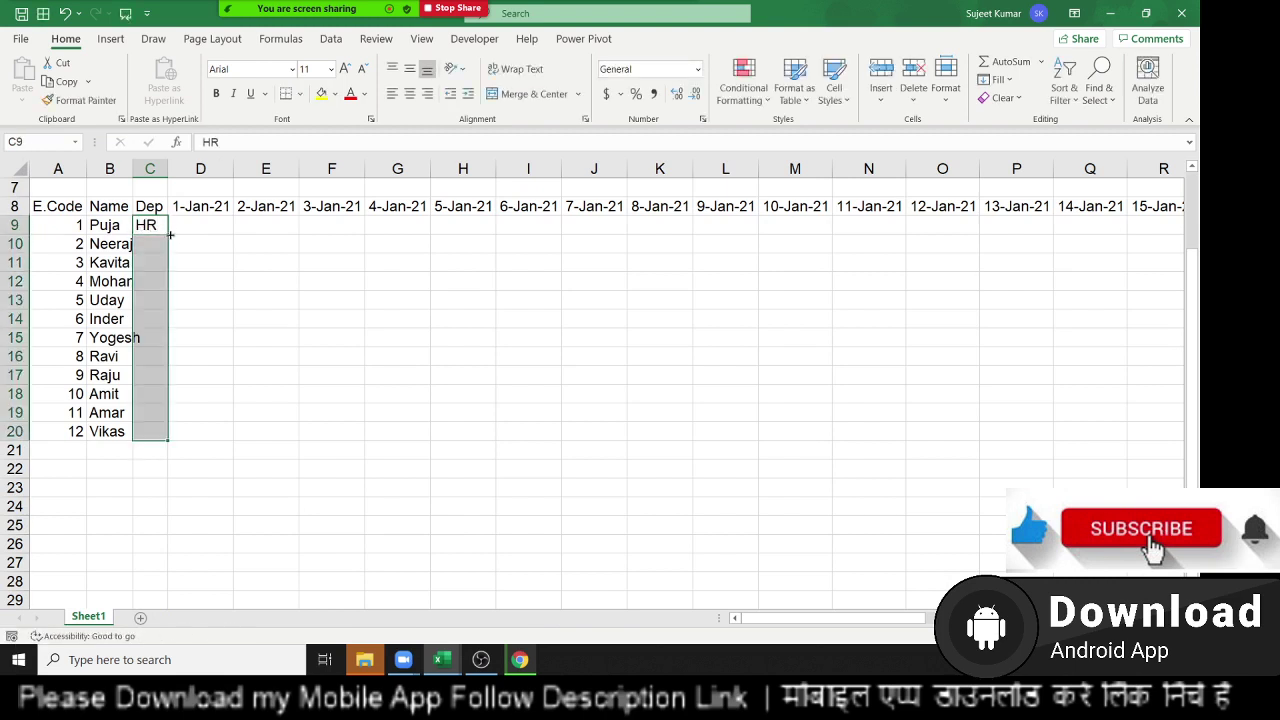
double_click(131, 160)
click(208, 222)
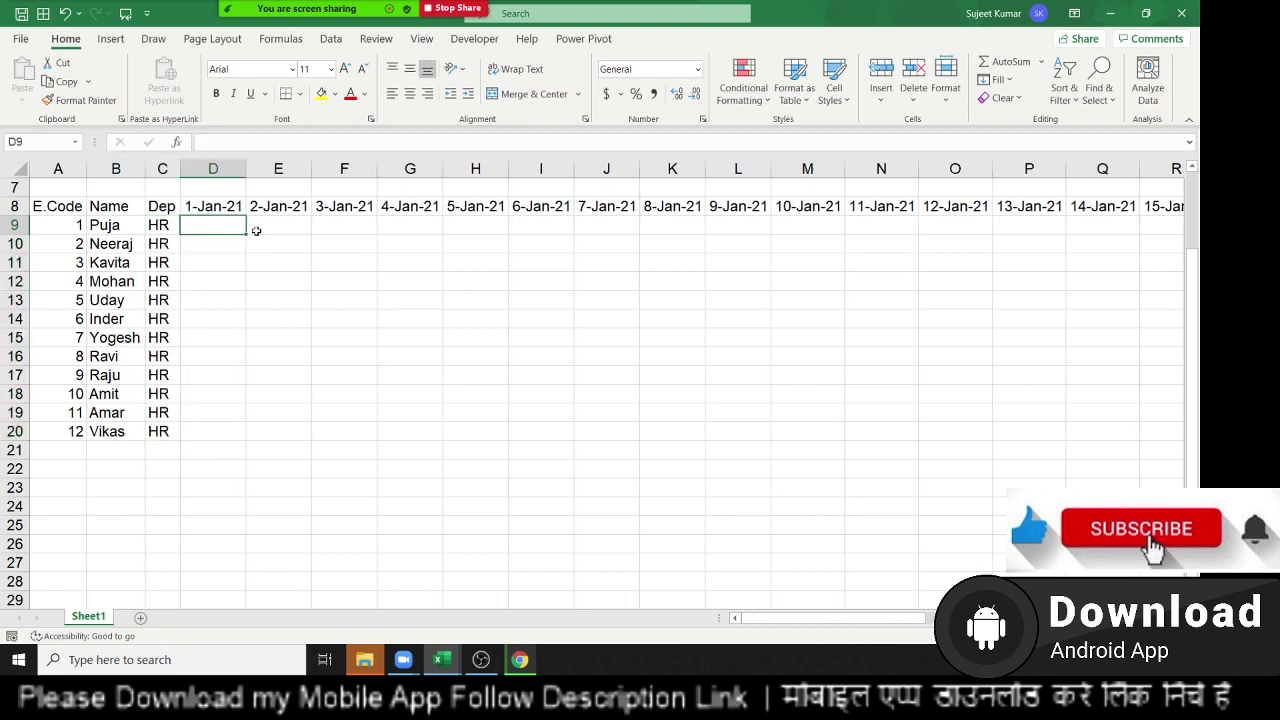
click(66, 207)
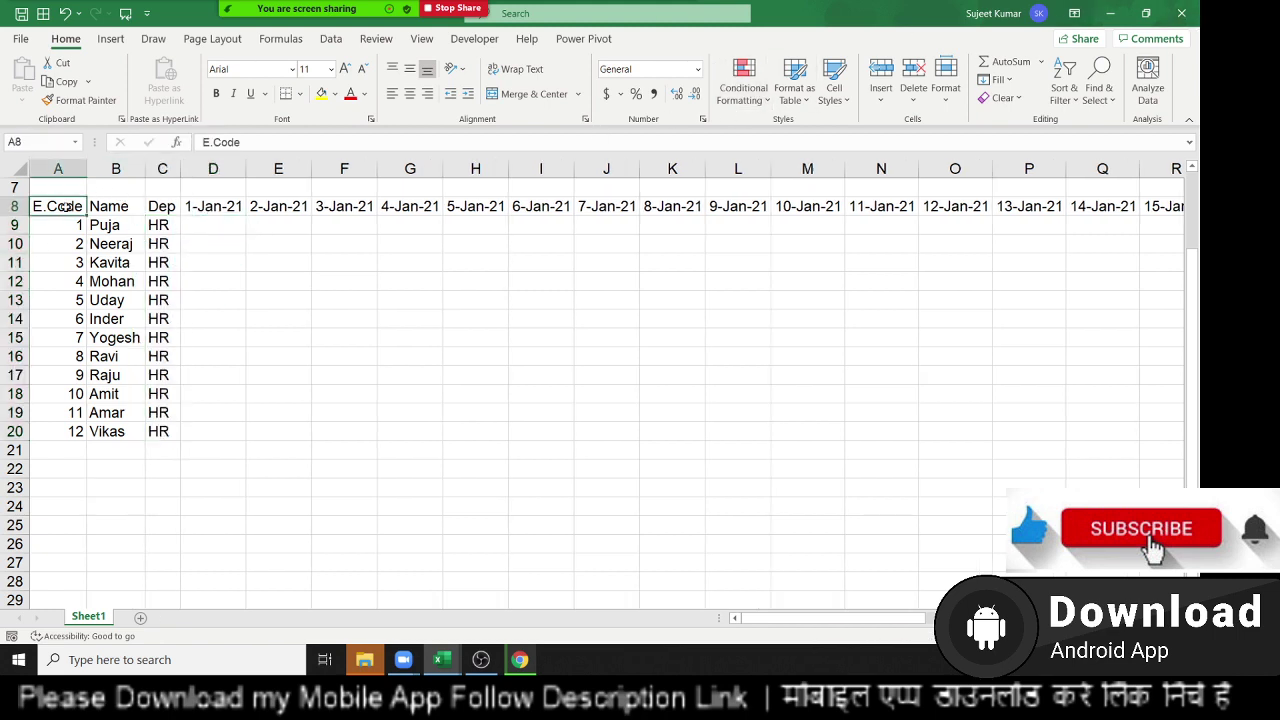
key(ctrl+shift+Right)
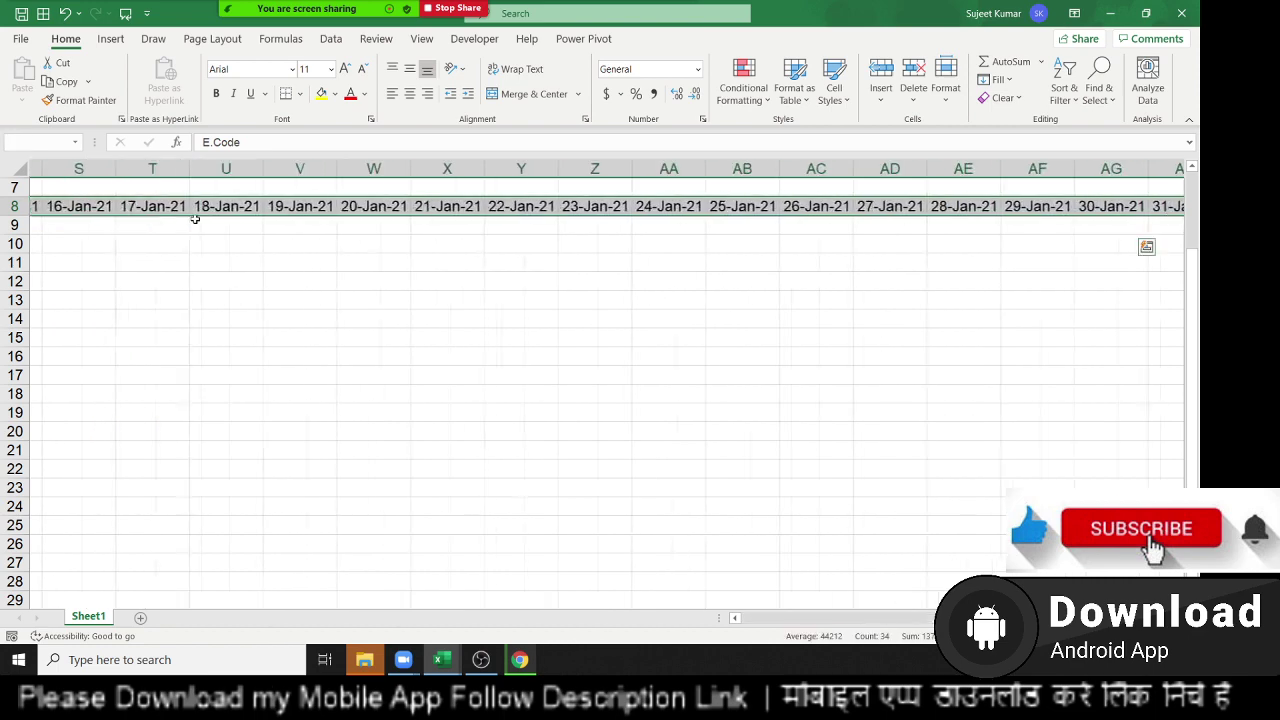
key(shift+Down)
key(shift+Down)
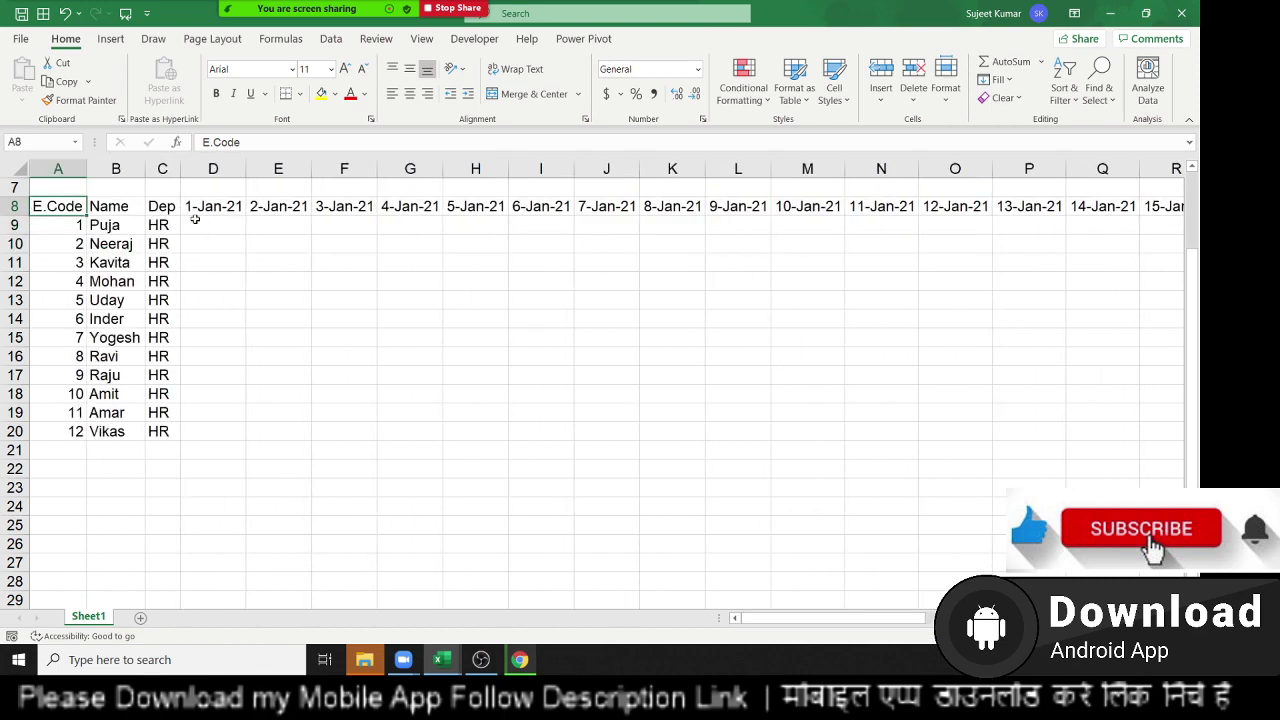
key(ctrl+shift+Right)
key(shift+Down)
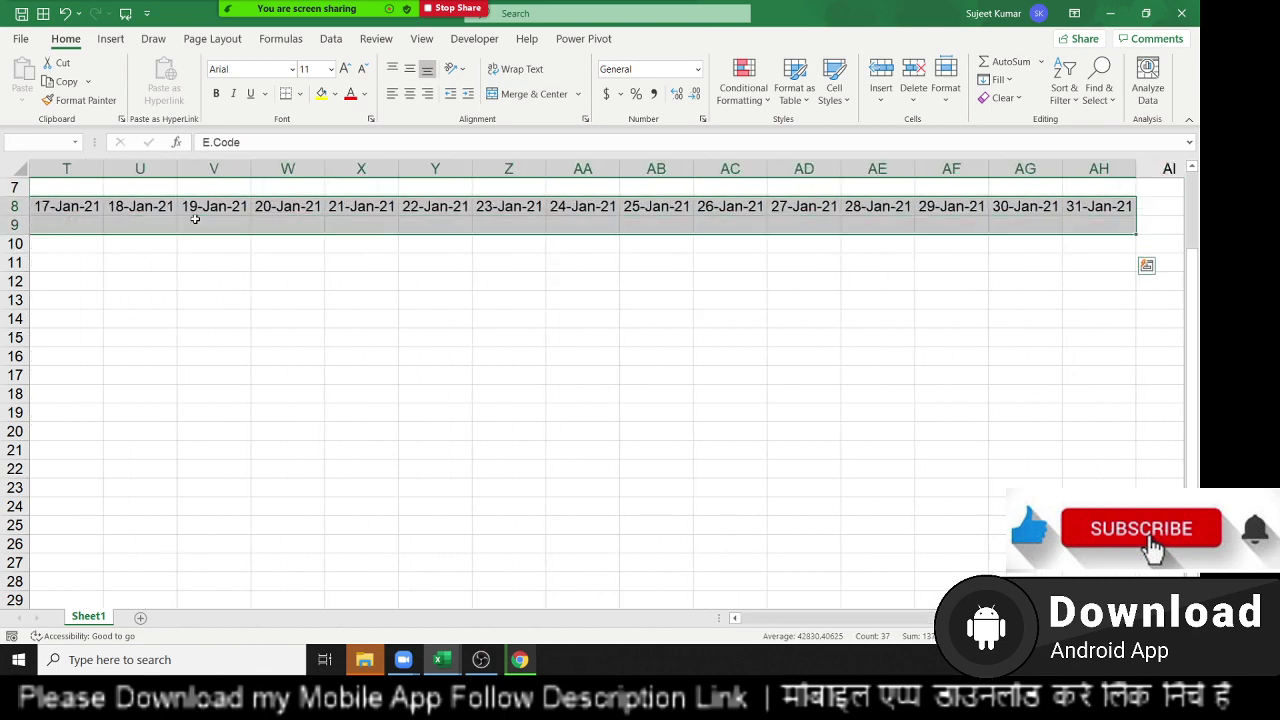
key(shift+Down)
key(shift+Down)
key(shift+Down)
key(shift+Down)
key(shift+Down)
key(shift+Up)
key(shift+Down)
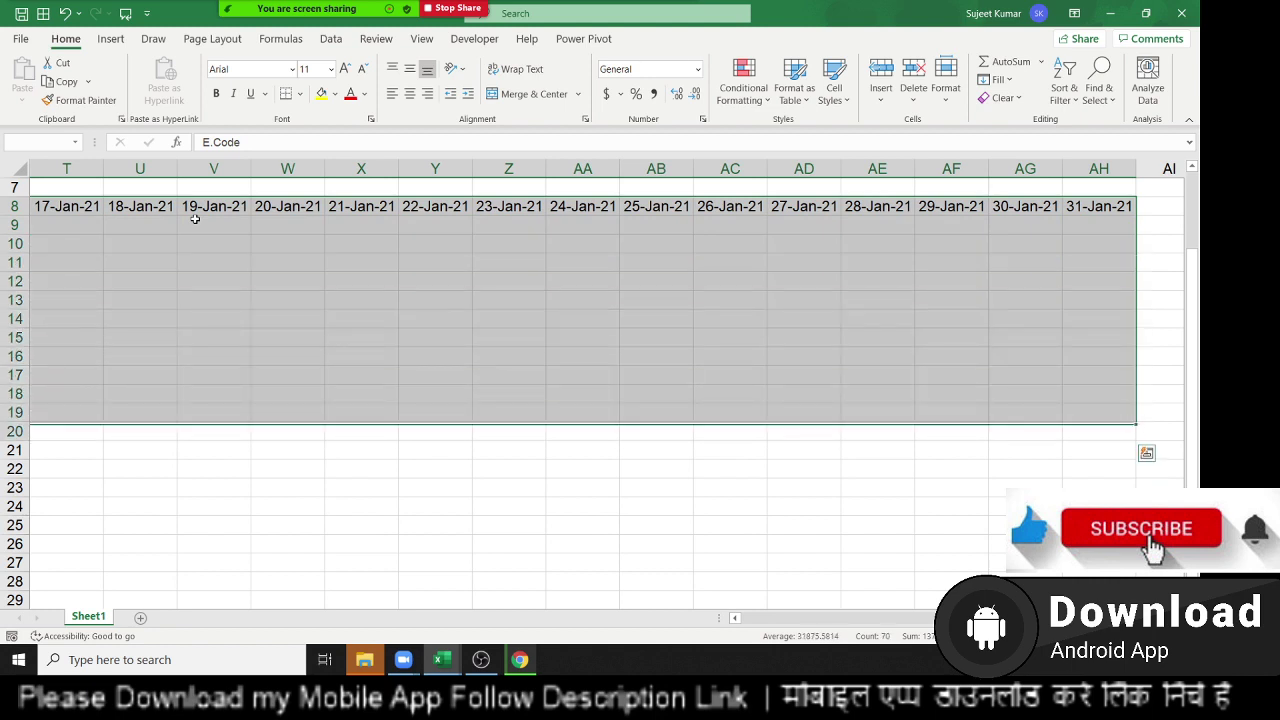
click(299, 93)
click(298, 254)
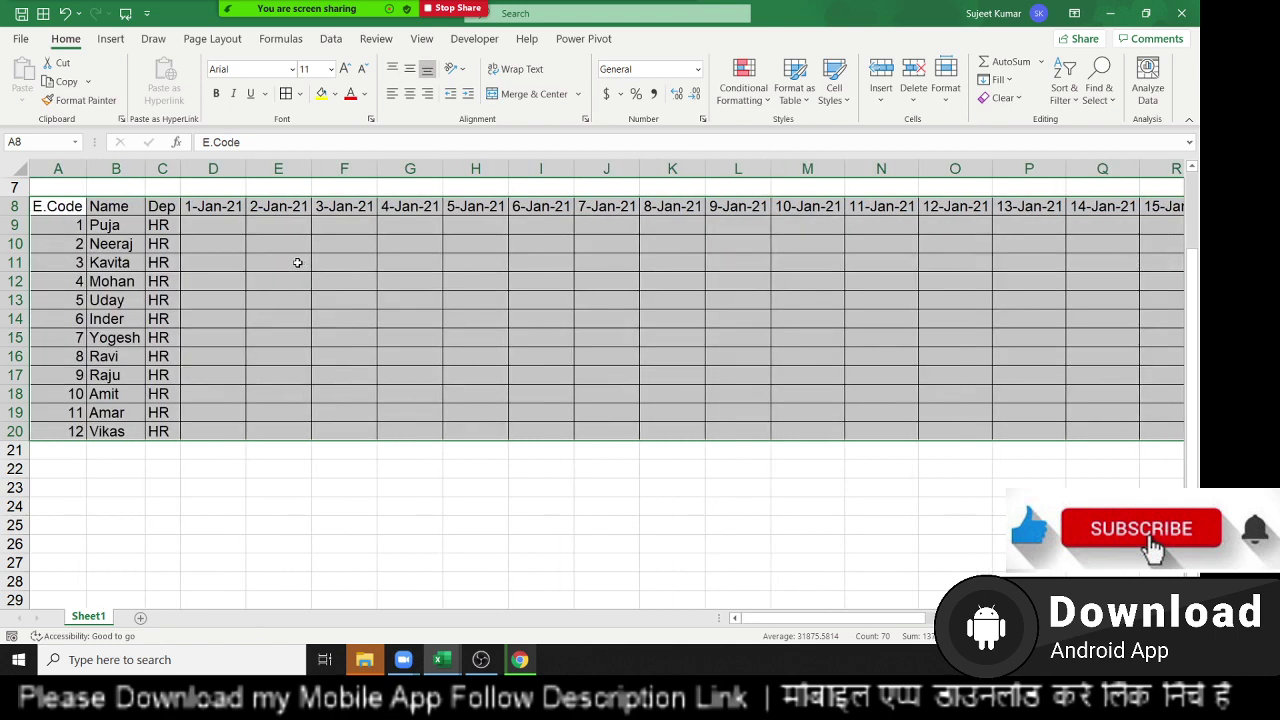
key(ctrl+z)
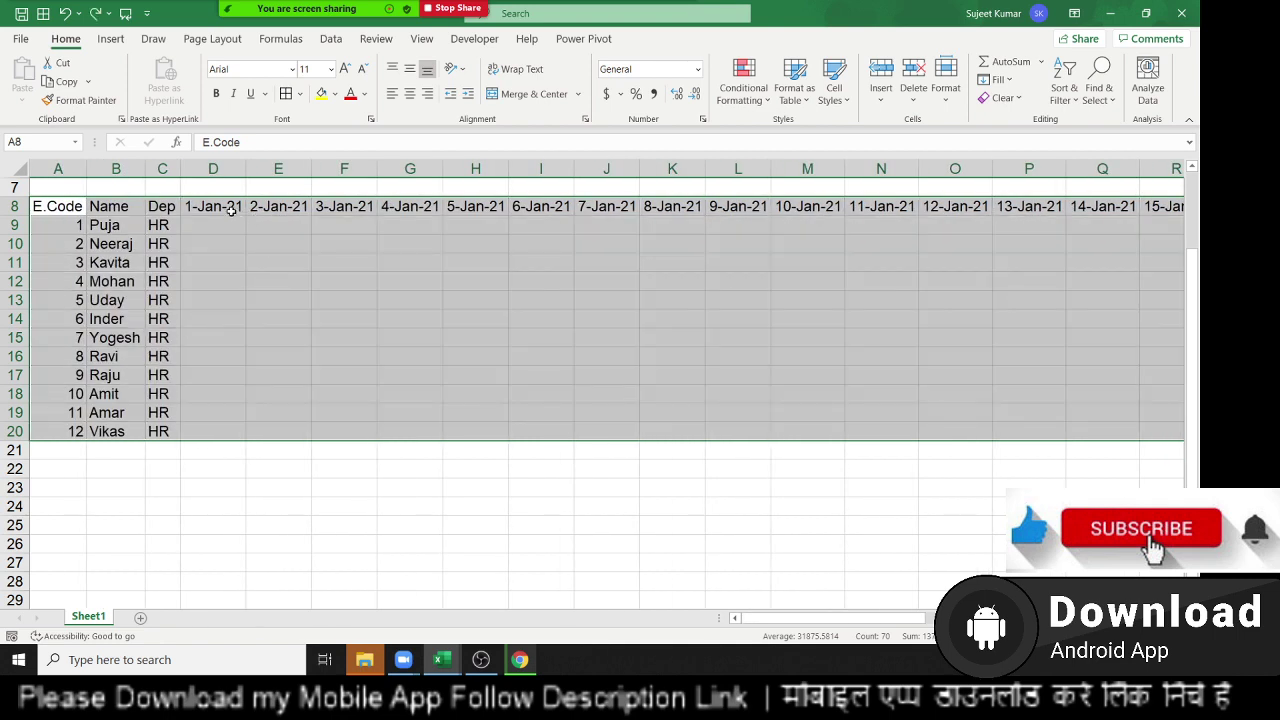
click(238, 210)
Enter =TEXT(D8,"DDD") in D7 to show the first date's weekday.
scroll(240, 210, up, 2)
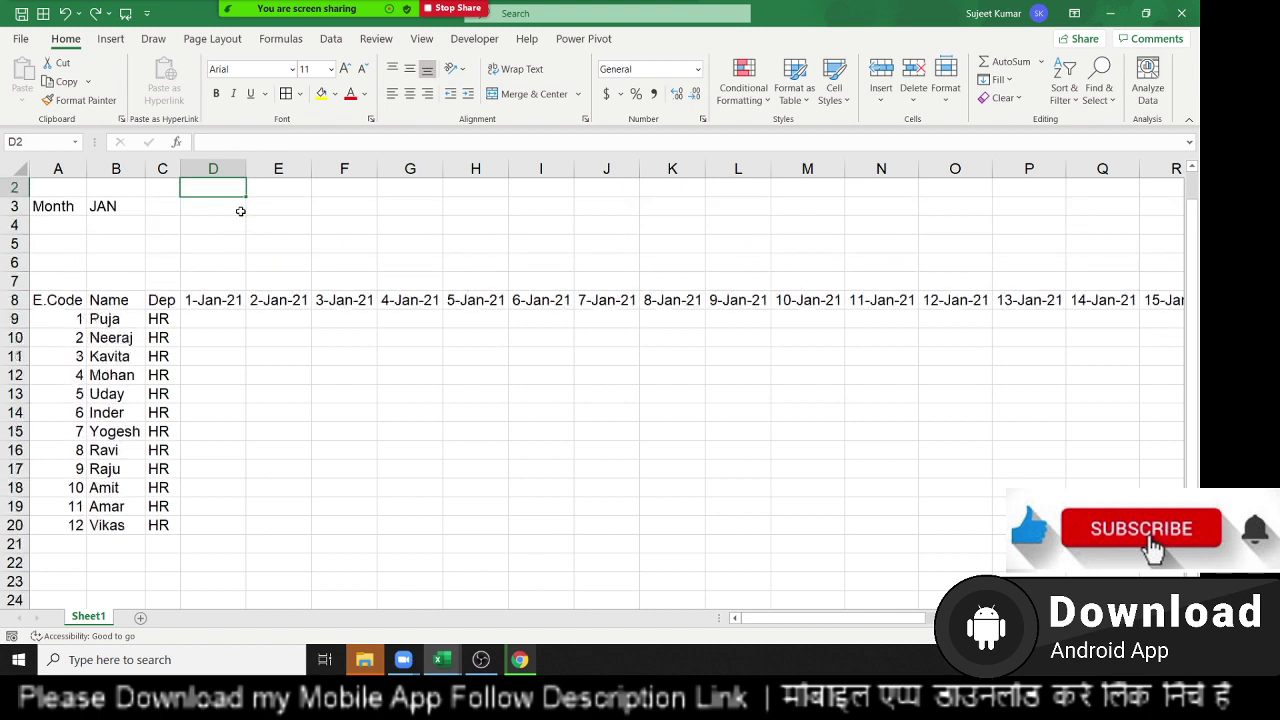
click(240, 208)
key(Down)
key(Down)
key(Down)
key(Down)
key(Down)
key(Up)
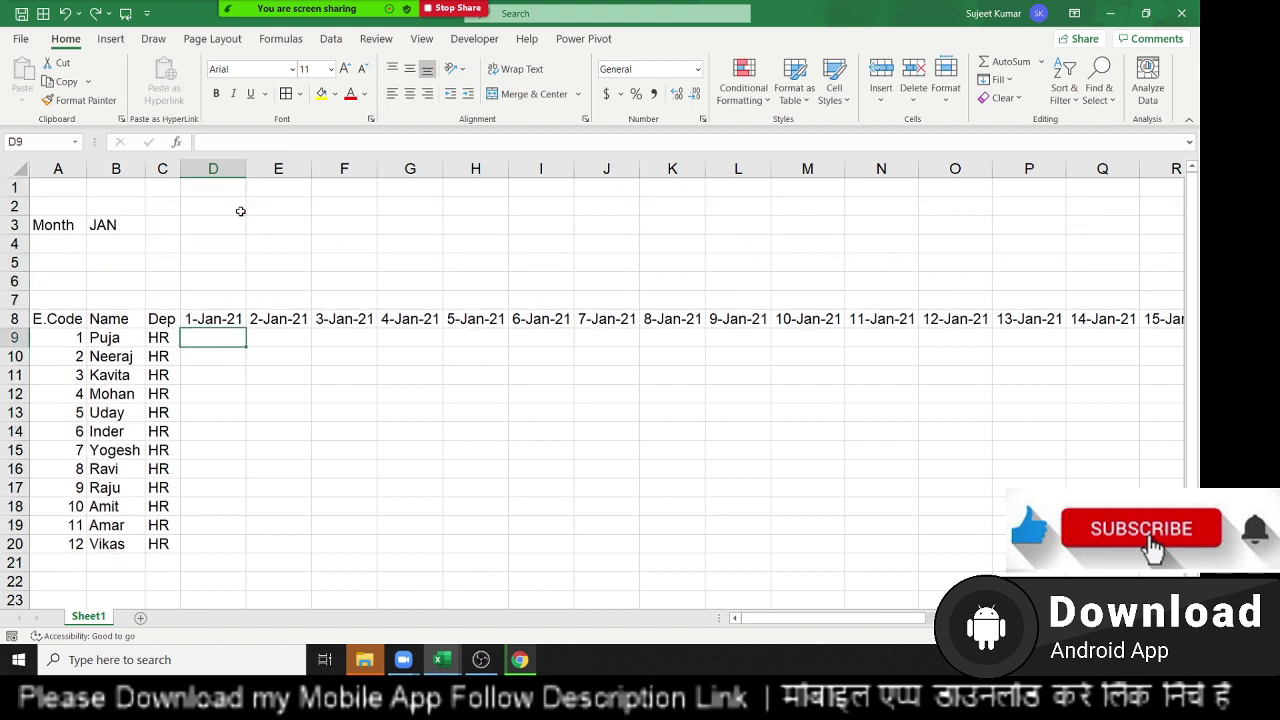
key(Up)
key(Up)
text(=)
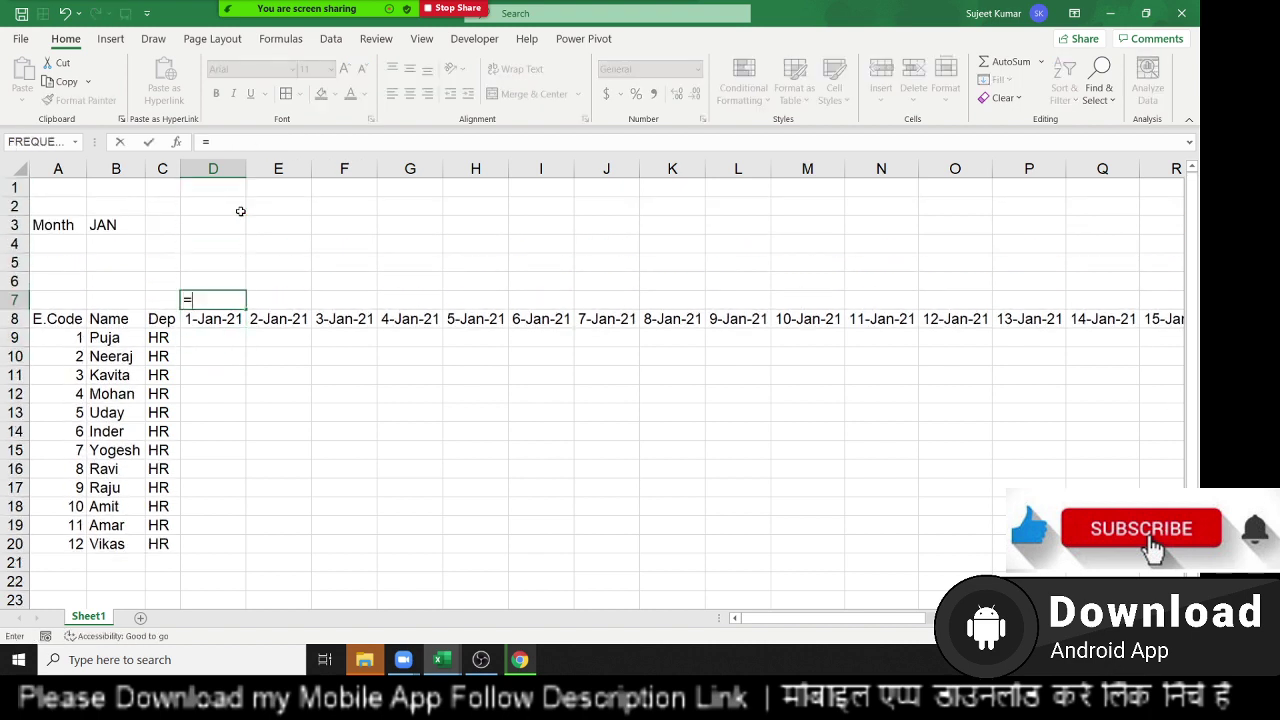
text(te)
key(Tab)
key(Down)
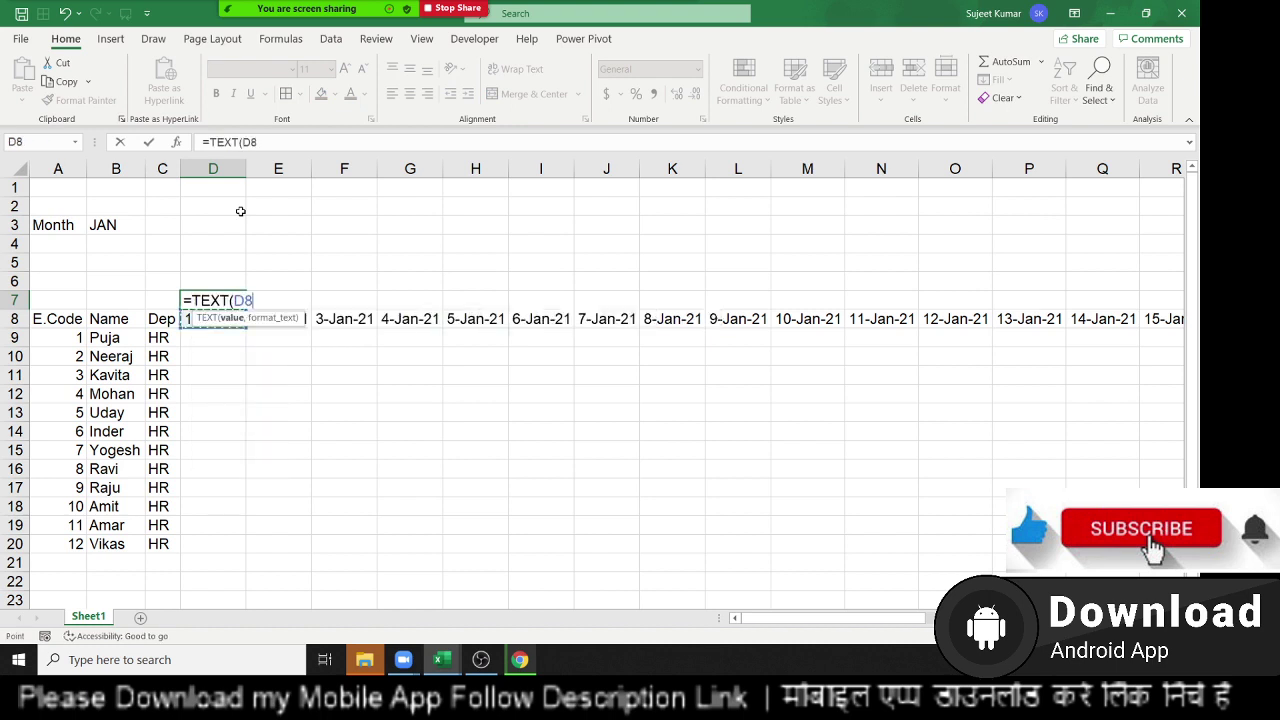
text(,"DD)
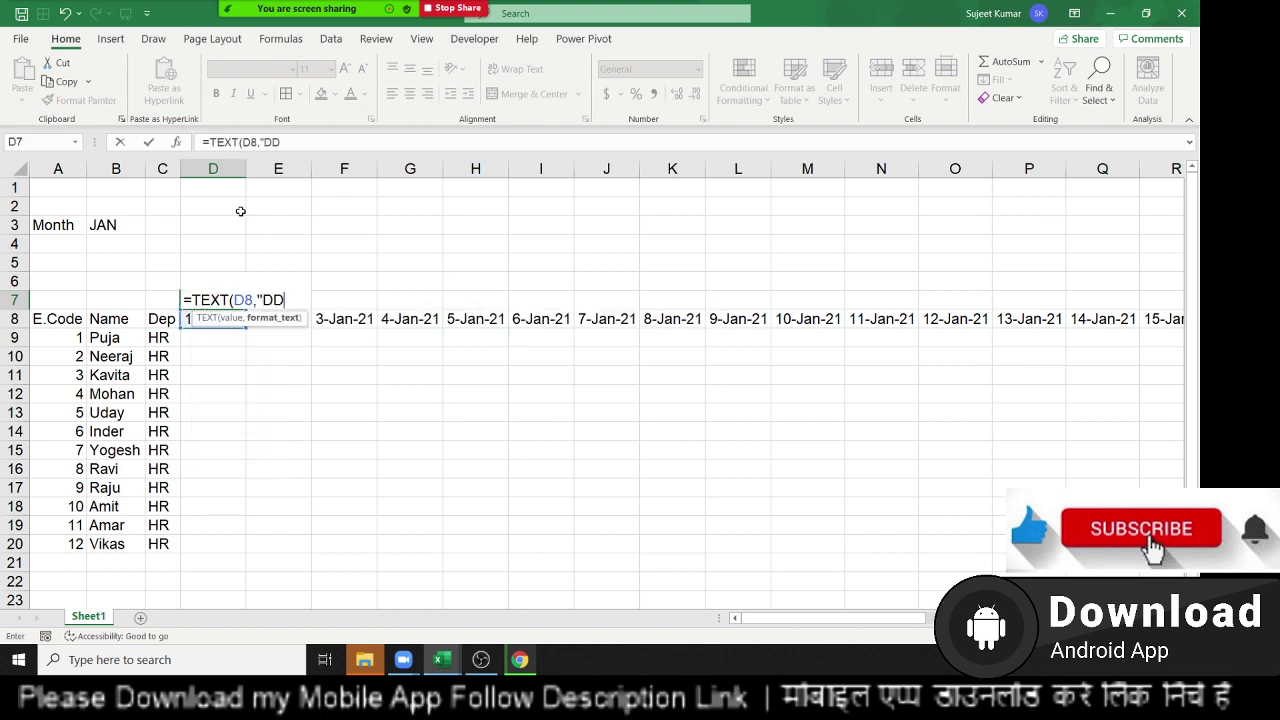
text(D")
key(BackSpace)
text(D"))
key(Return)
Fill the weekday formula across D7:AH7 with Ctrl+R.
key(ctrl+Right)
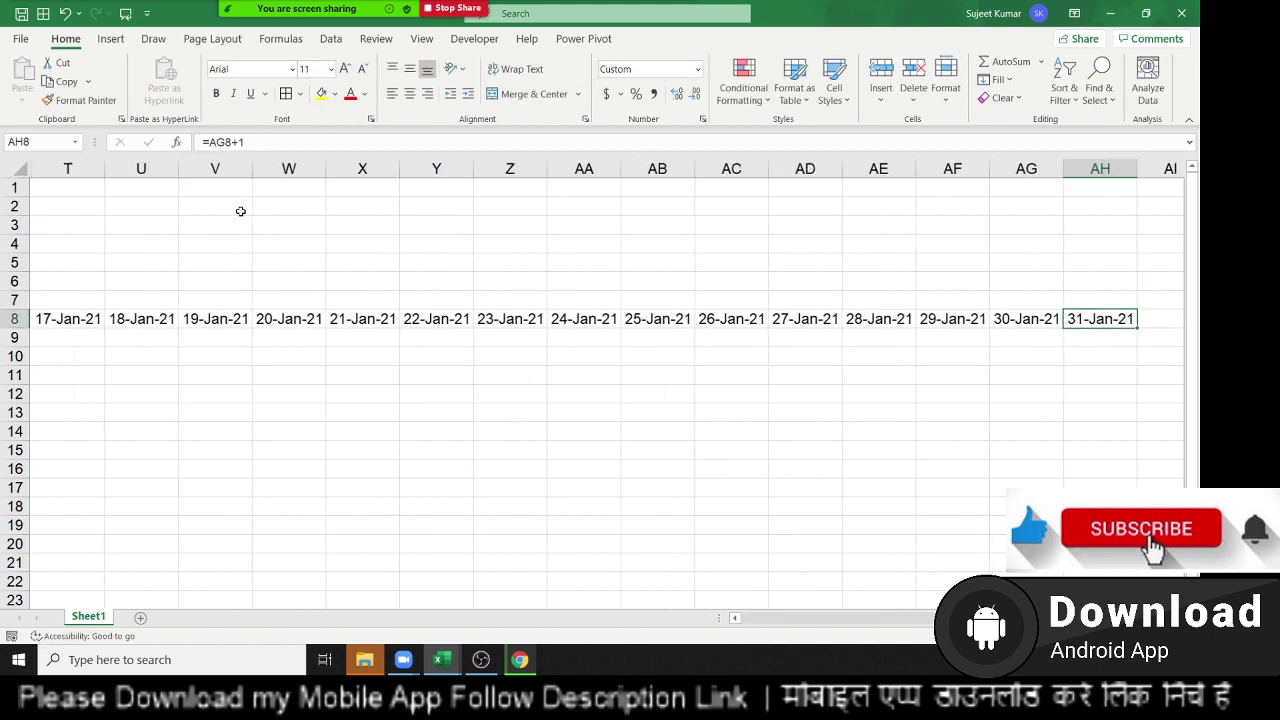
key(Up)
key(ctrl+shift+Left)
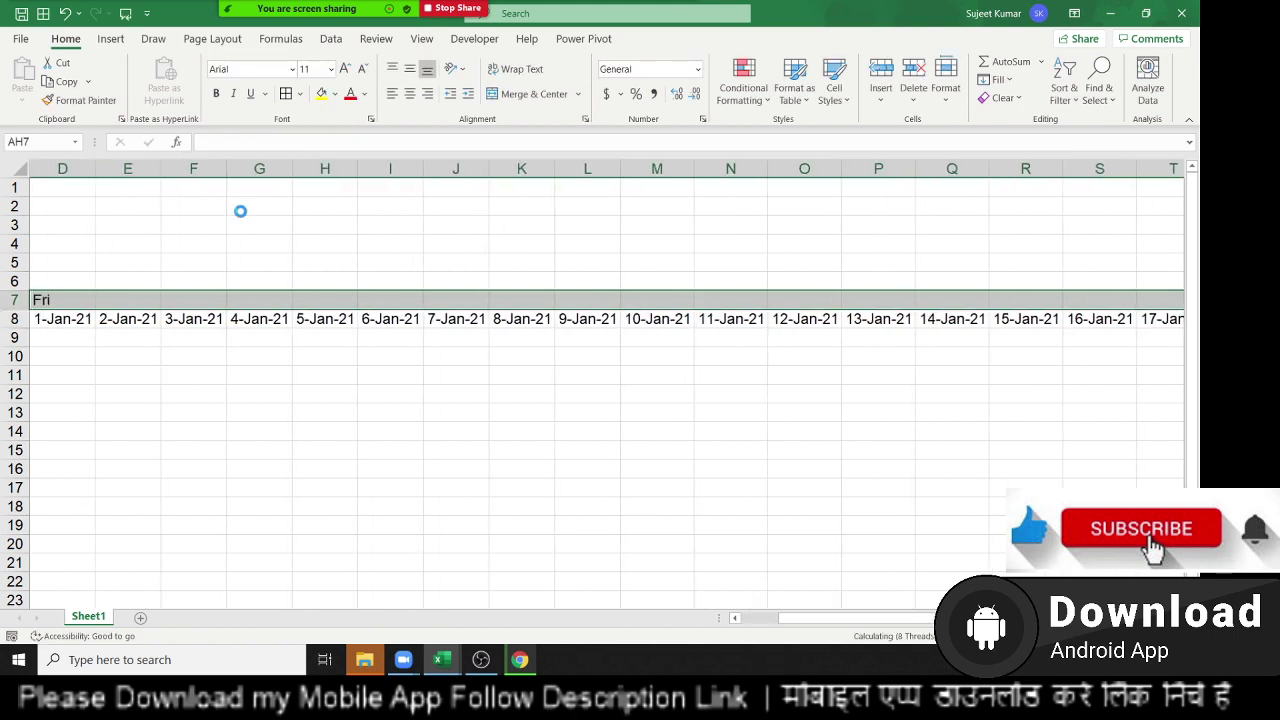
key(ctrl+r)
key(ctrl+Left)
key(Left)
key(Left)
key(Left)
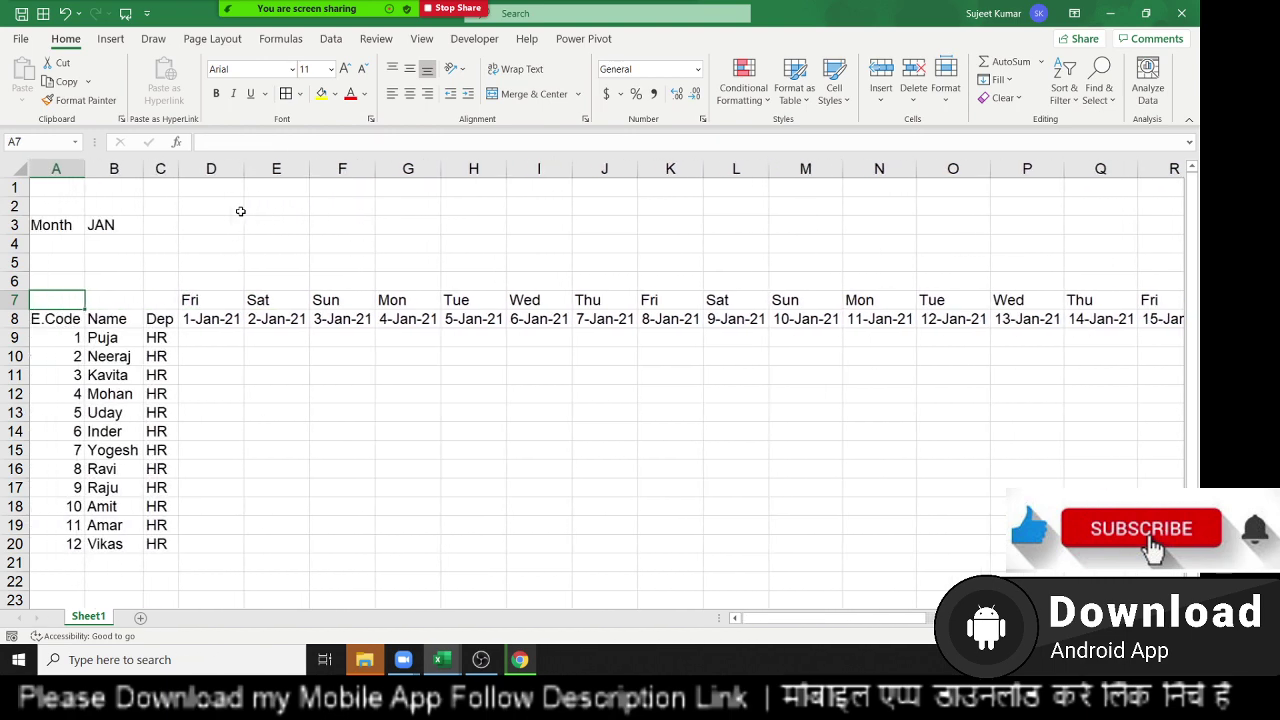
key(Down)
key(Right)
key(Right)
key(Right)
key(ctrl+shift+Right)
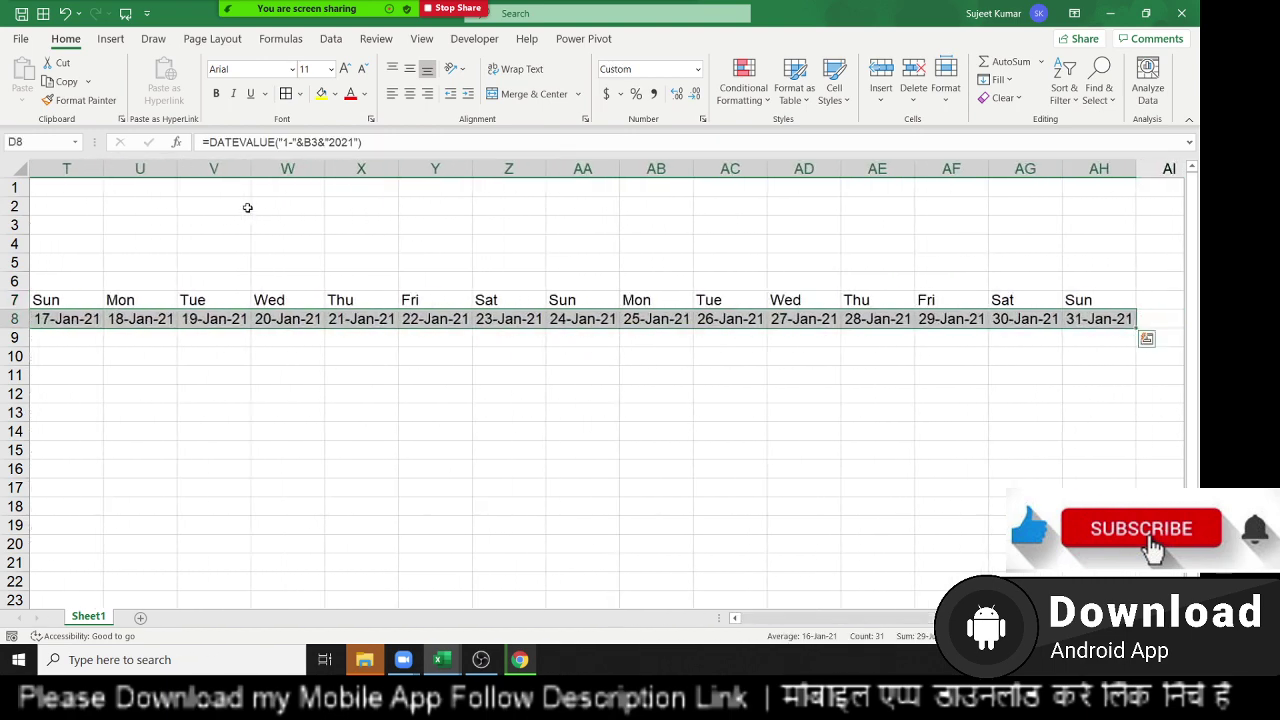
Apply the custom number format dd to the row 8 dates.
right_click(520, 316)
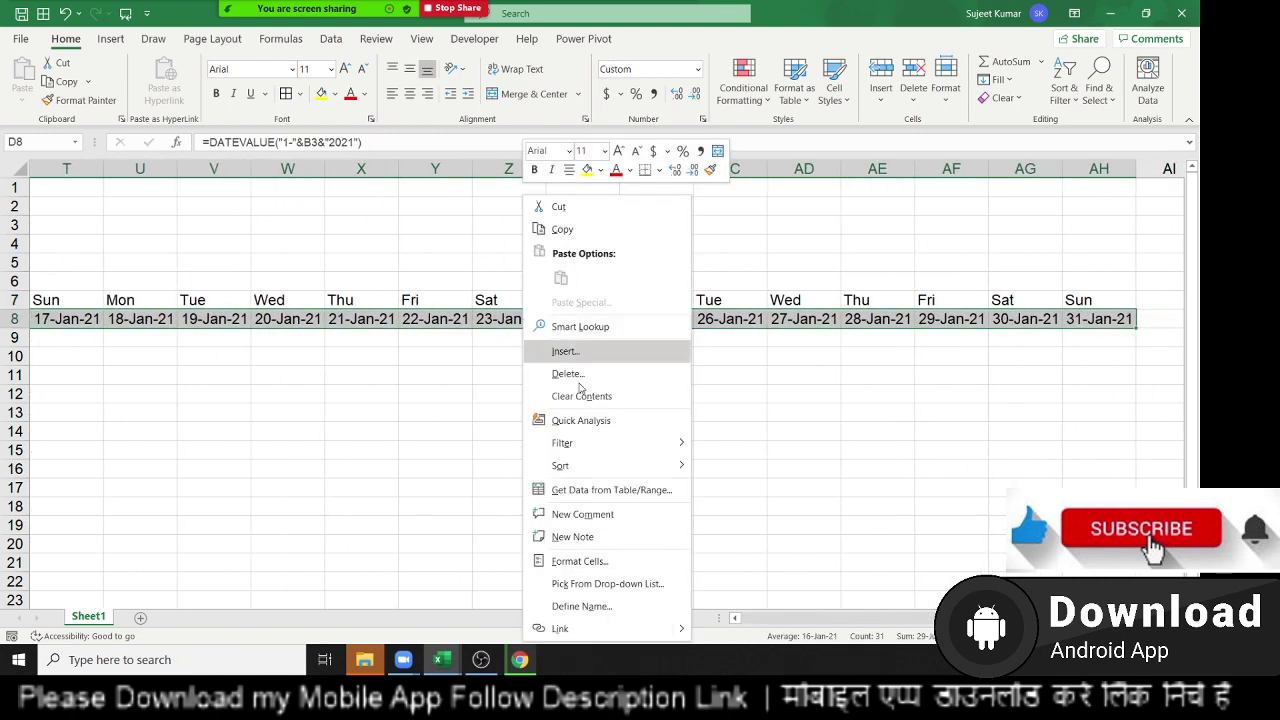
click(570, 560)
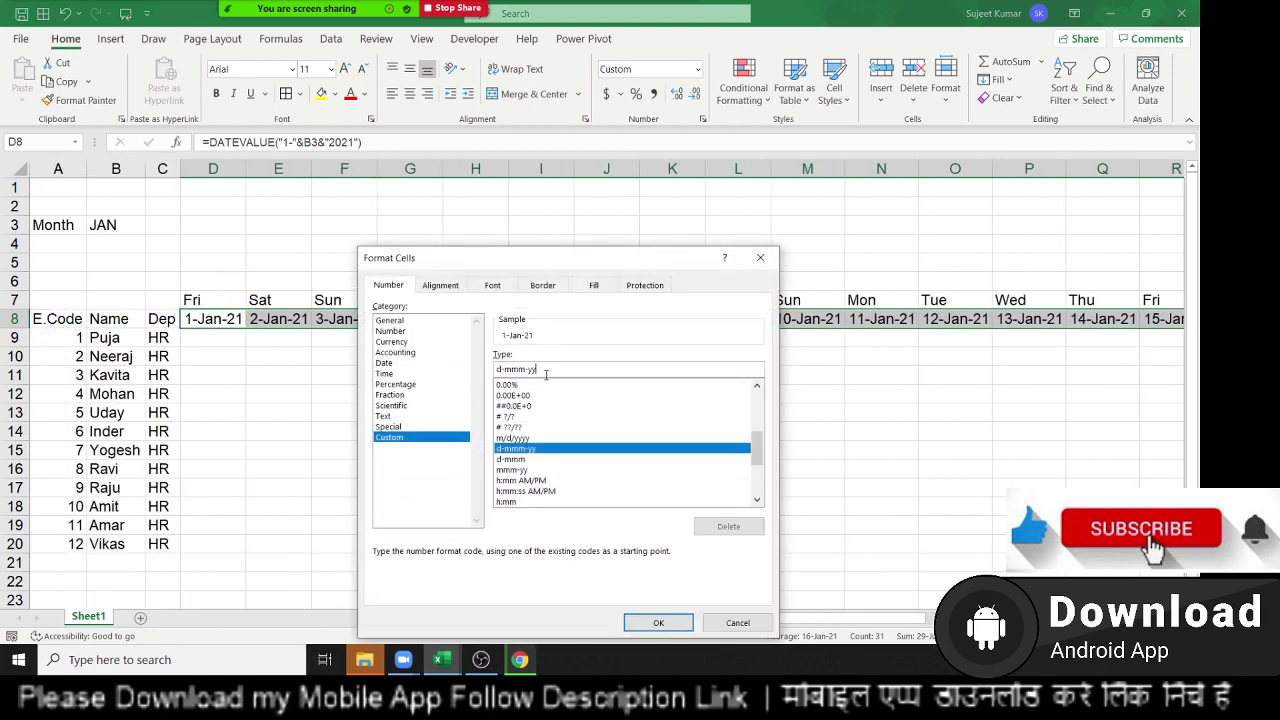
drag(540, 369, 497, 369)
text(dd)
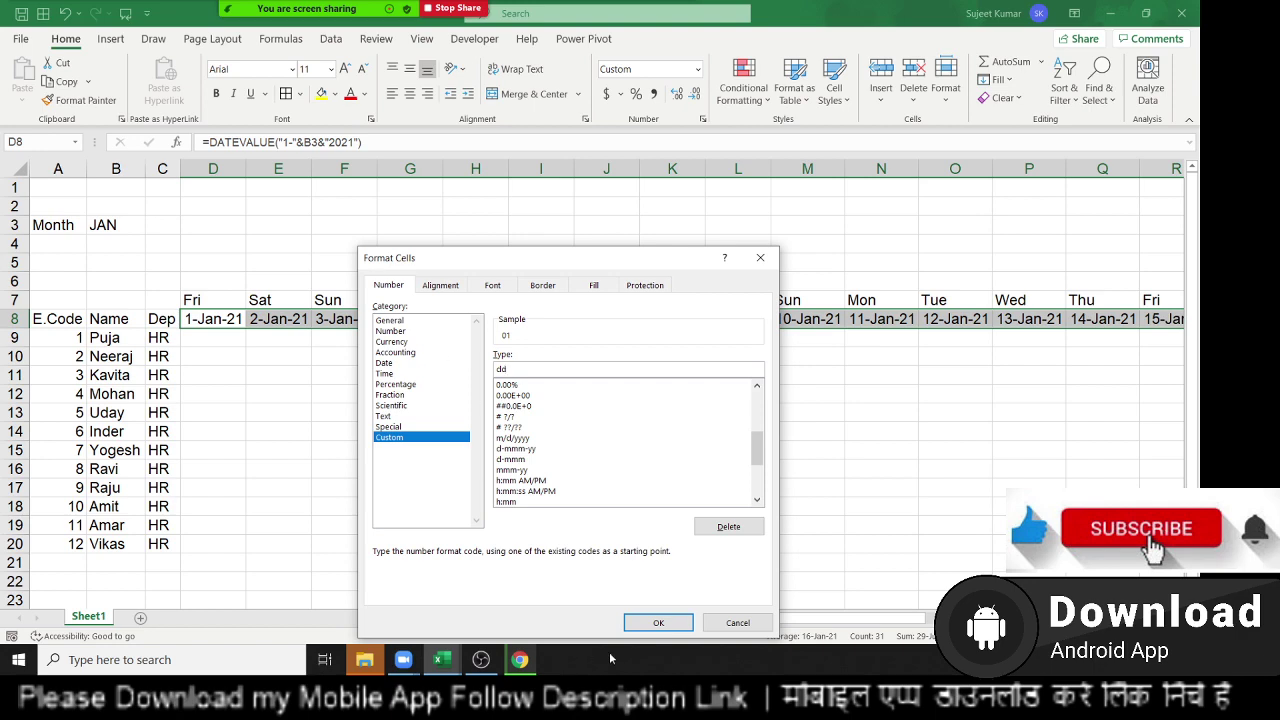
click(658, 622)
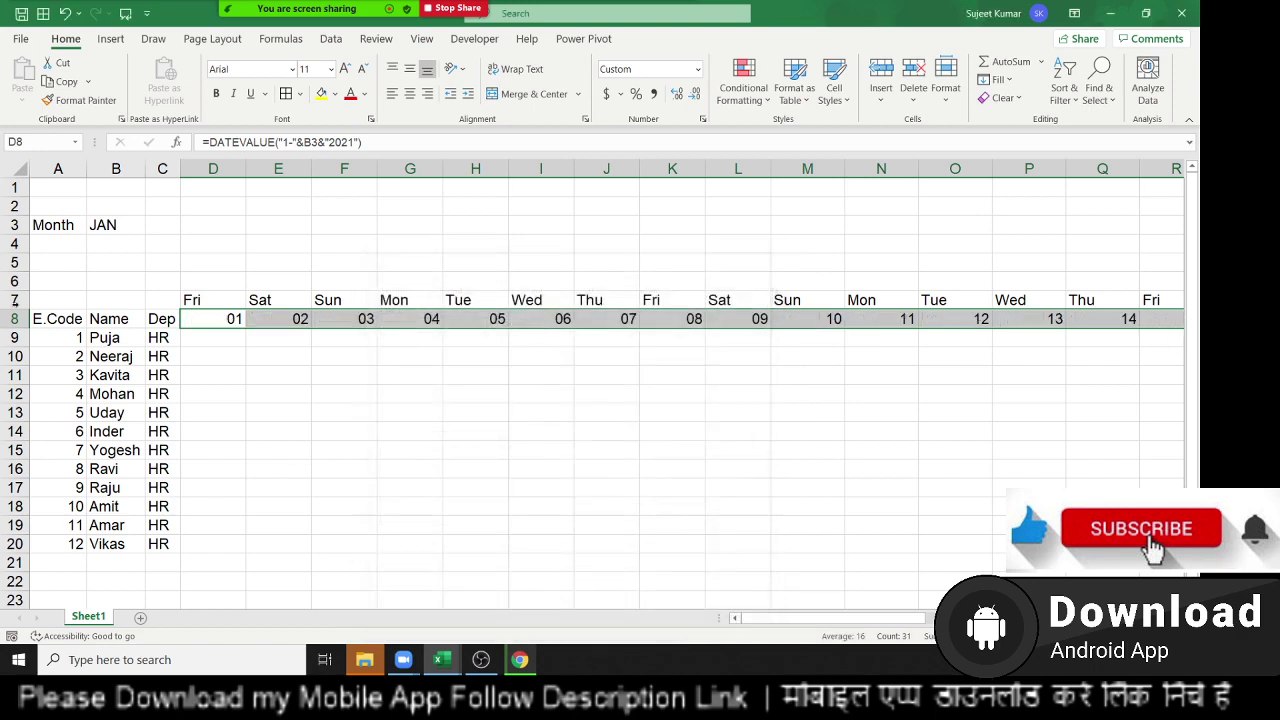
AutoFit all columns so the whole month fits on screen.
click(14, 168)
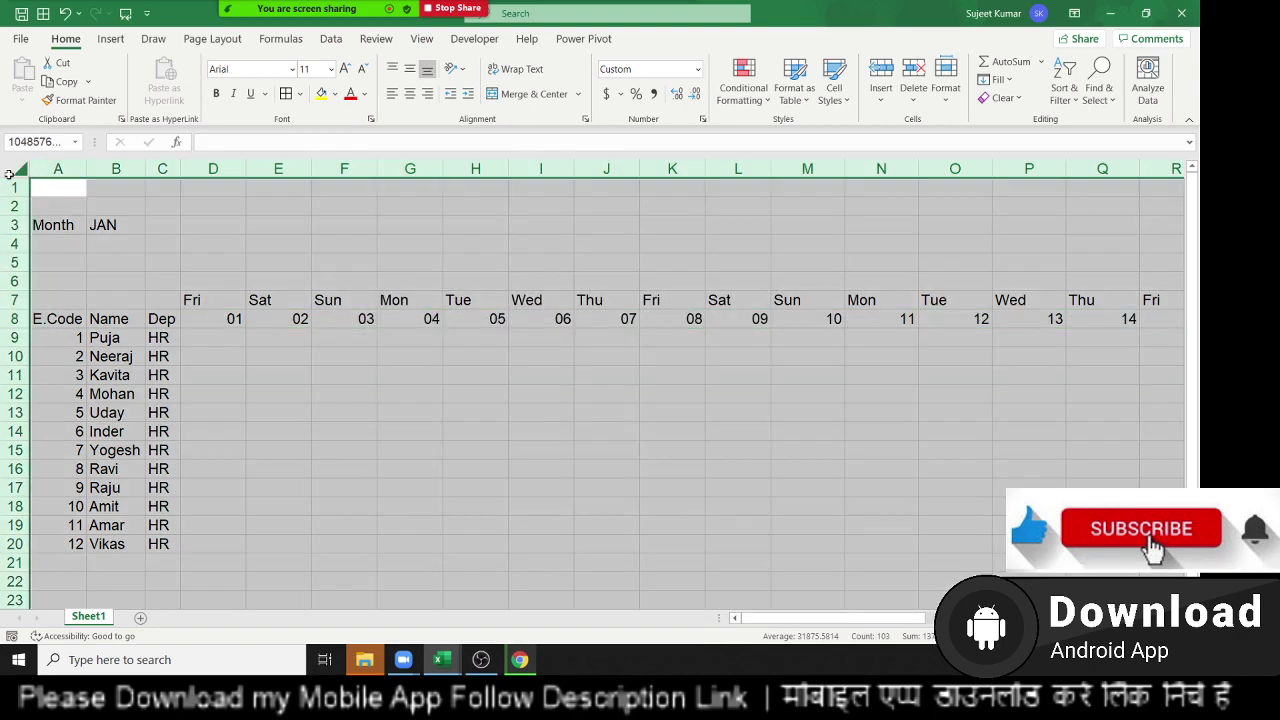
double_click(245, 168)
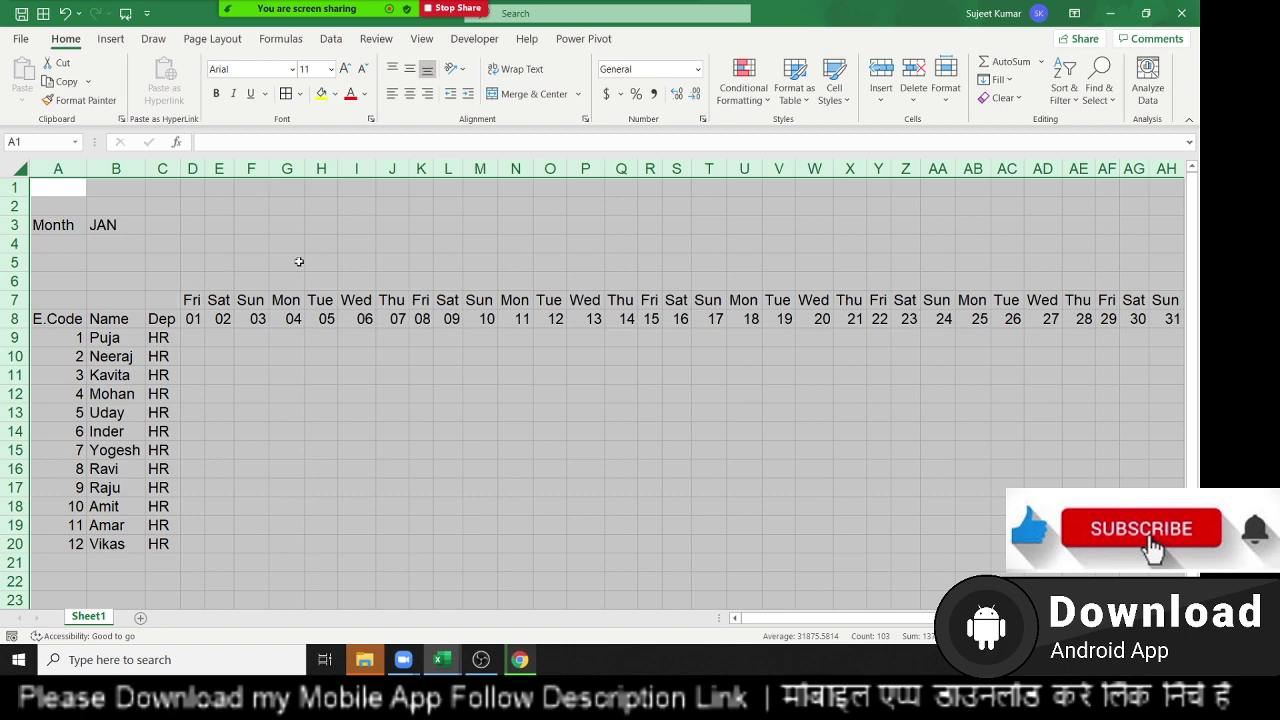
click(220, 335)
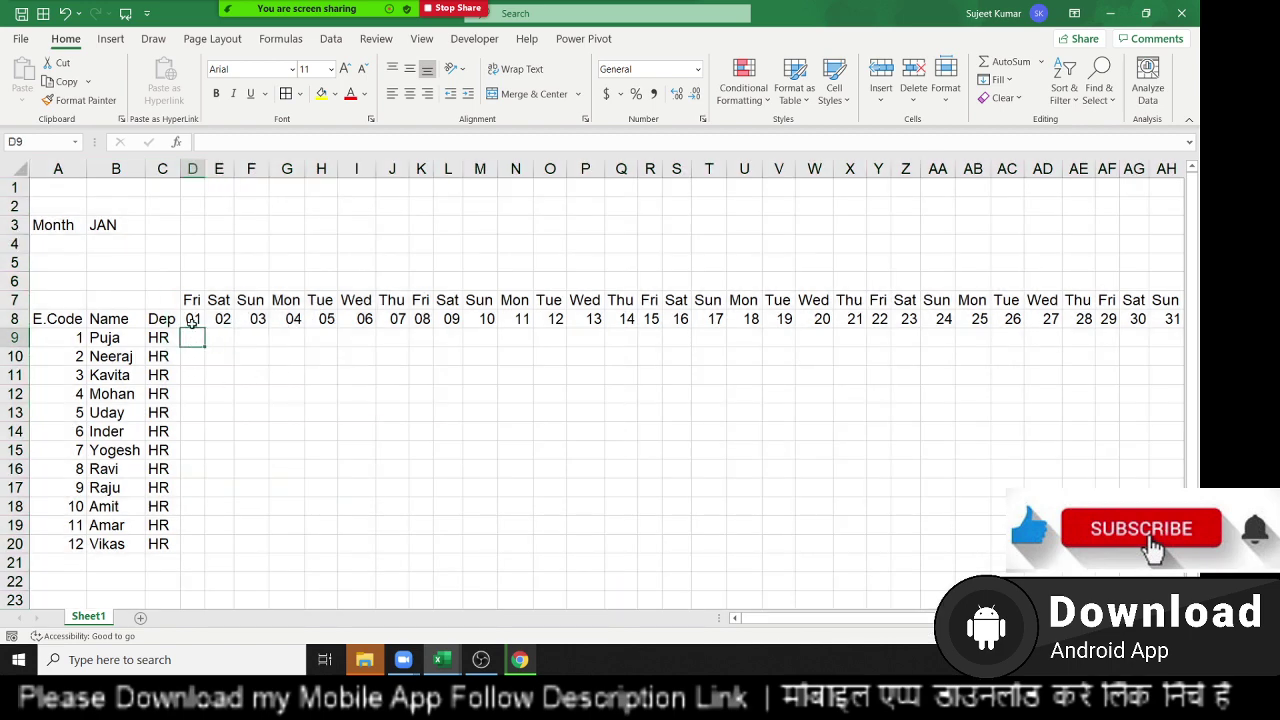
Create a new formula rule for D9: =or(D$7="Sat",D$7="Sun").
click(731, 112)
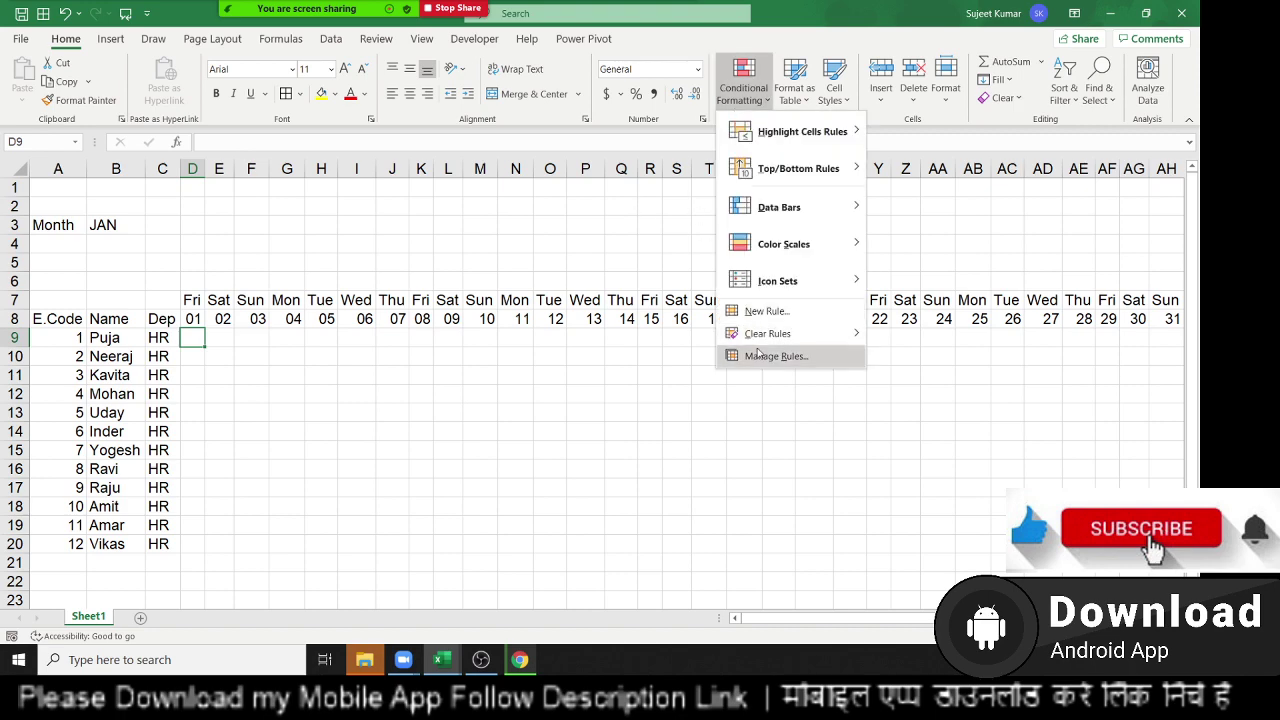
click(763, 315)
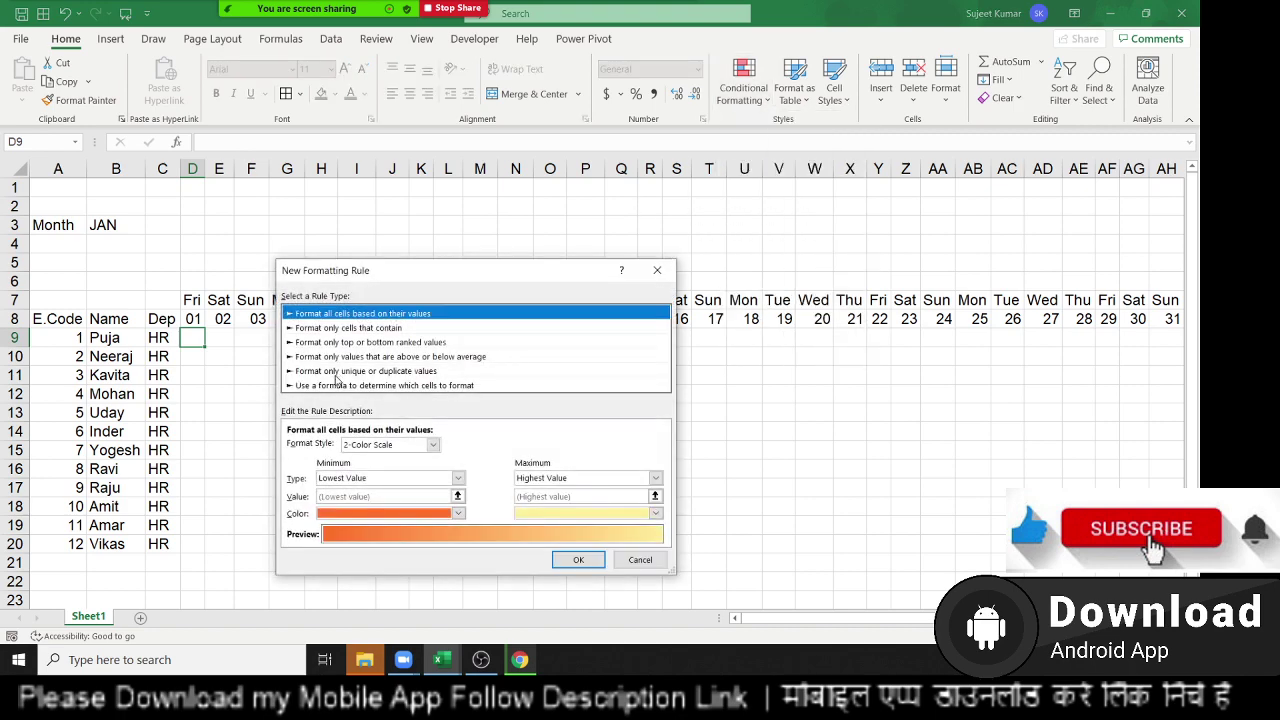
click(338, 385)
click(320, 445)
text(=)
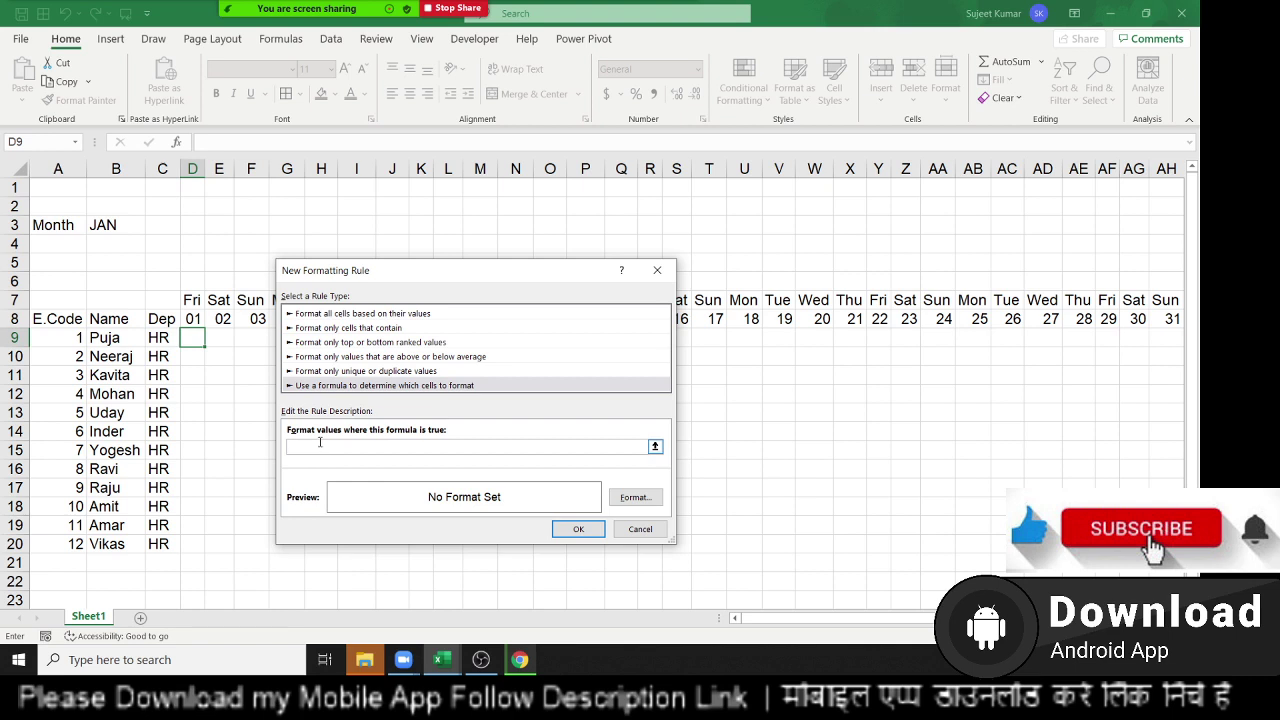
click(190, 300)
text(=)
click(190, 300)
text(="Sat",$D$7)
click(190, 300)
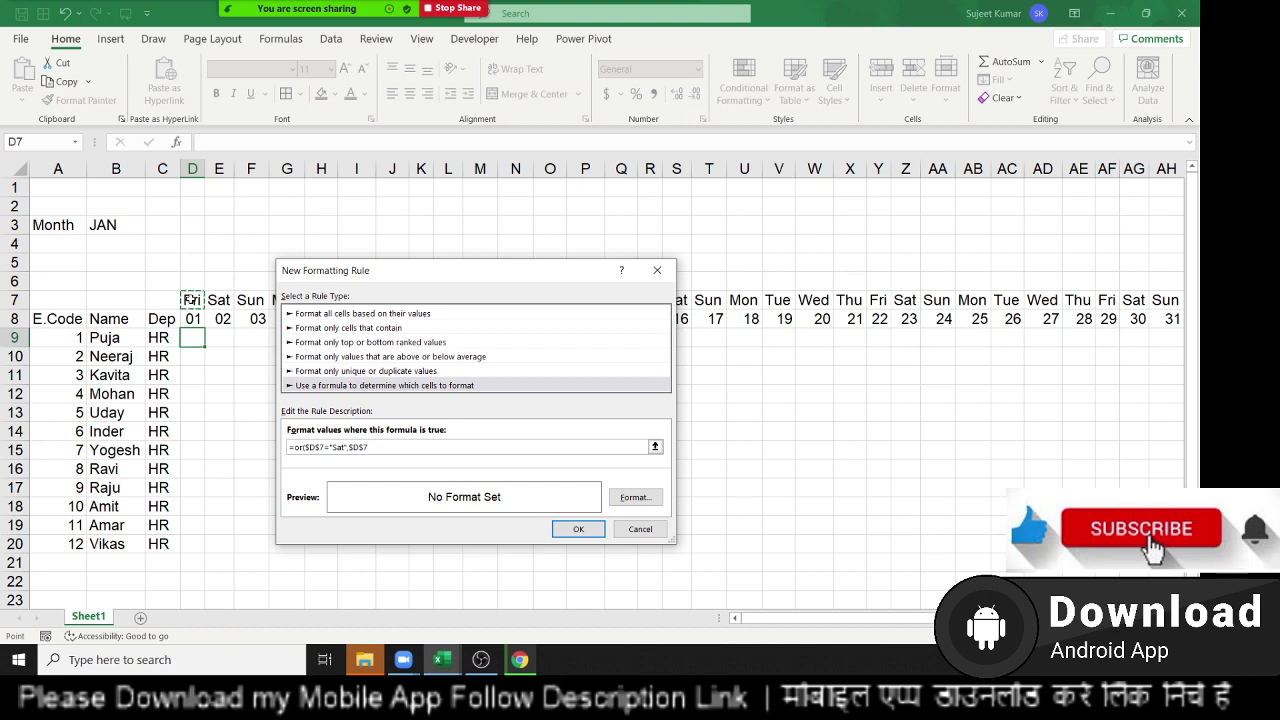
text(="Sun)
click(310, 447)
key(BackSpace)
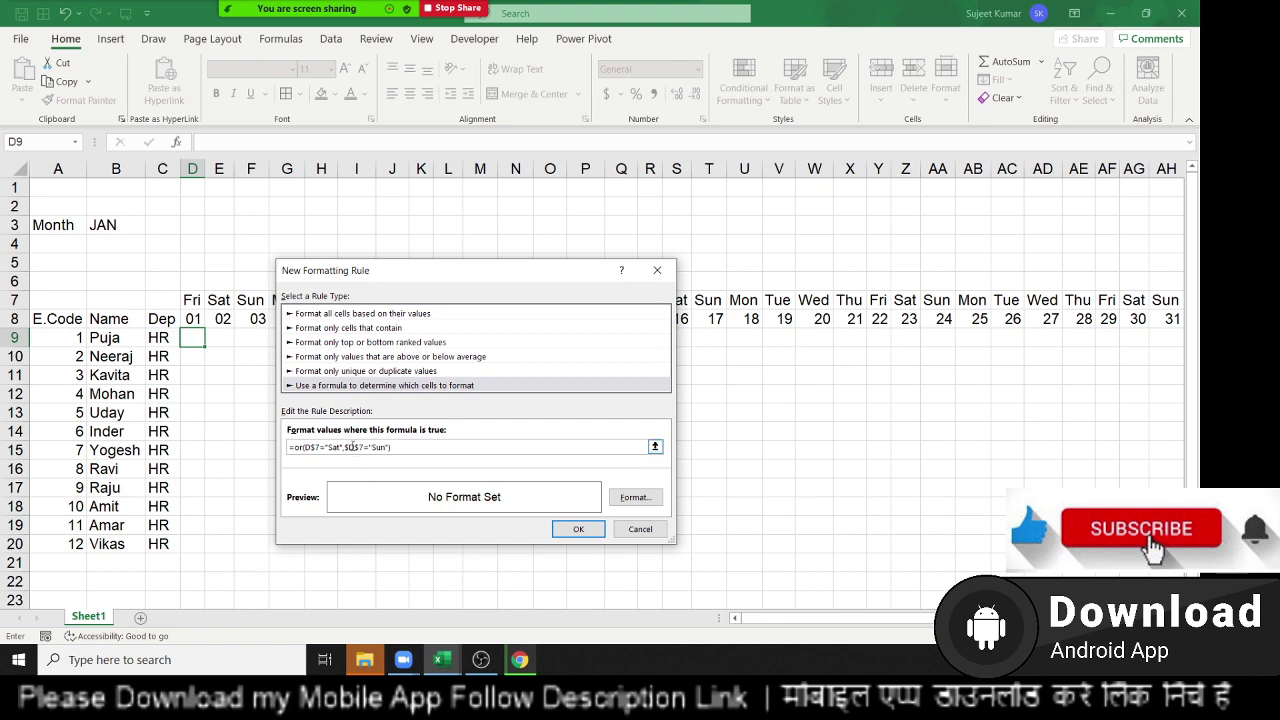
click(352, 447)
key(BackSpace)
click(406, 447)
Give the weekend rule a yellow fill and confirm it.
click(640, 500)
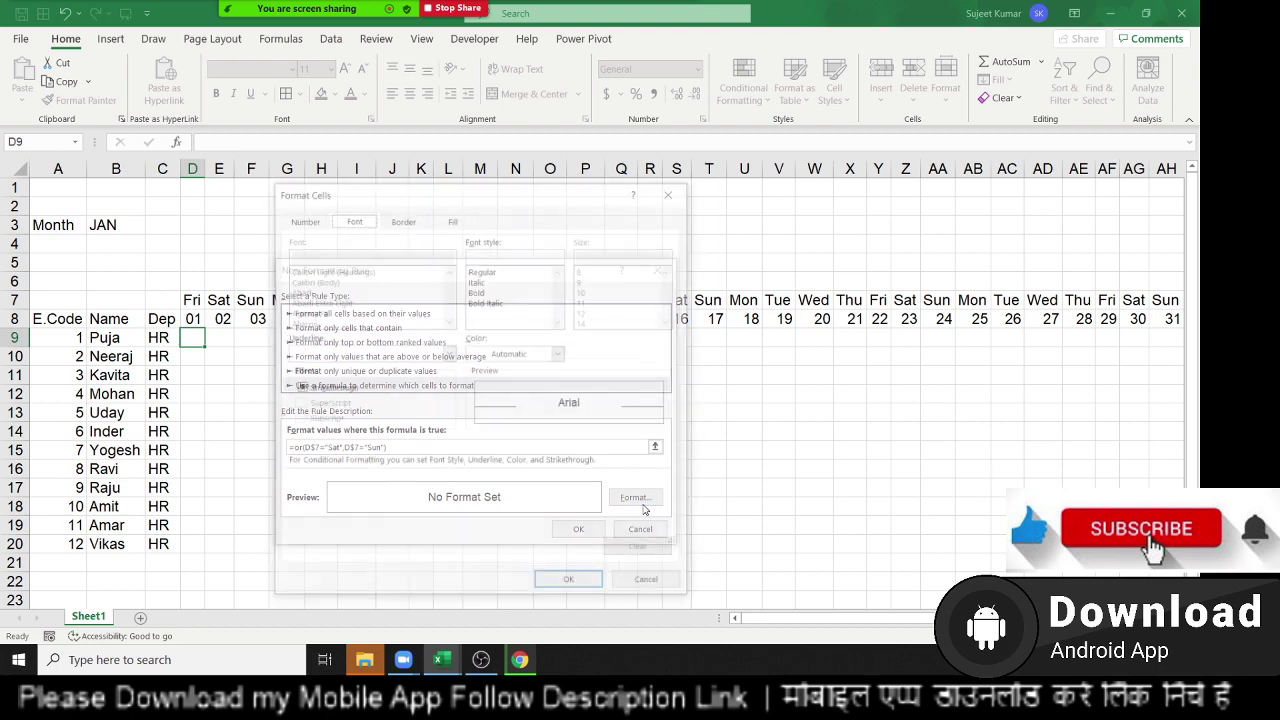
click(452, 220)
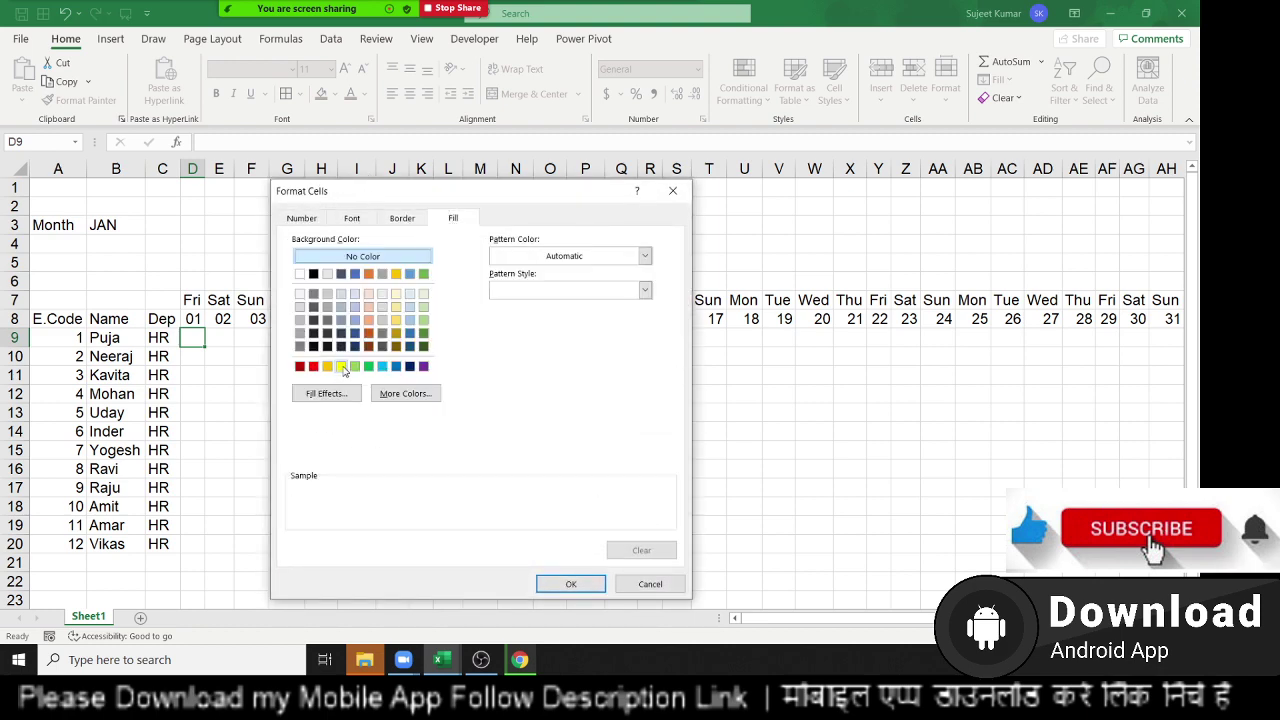
click(341, 366)
click(571, 584)
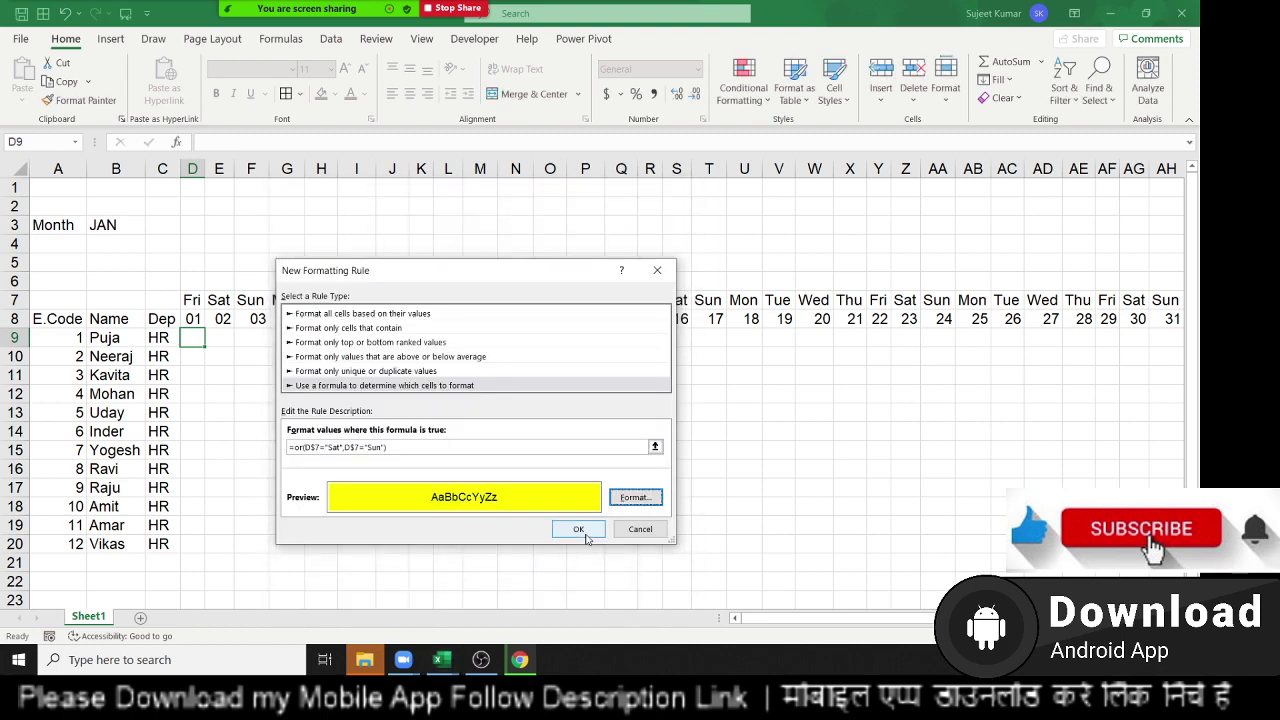
click(578, 528)
Paint D9's weekend formatting across D9:AH19, then select row 20.
click(80, 100)
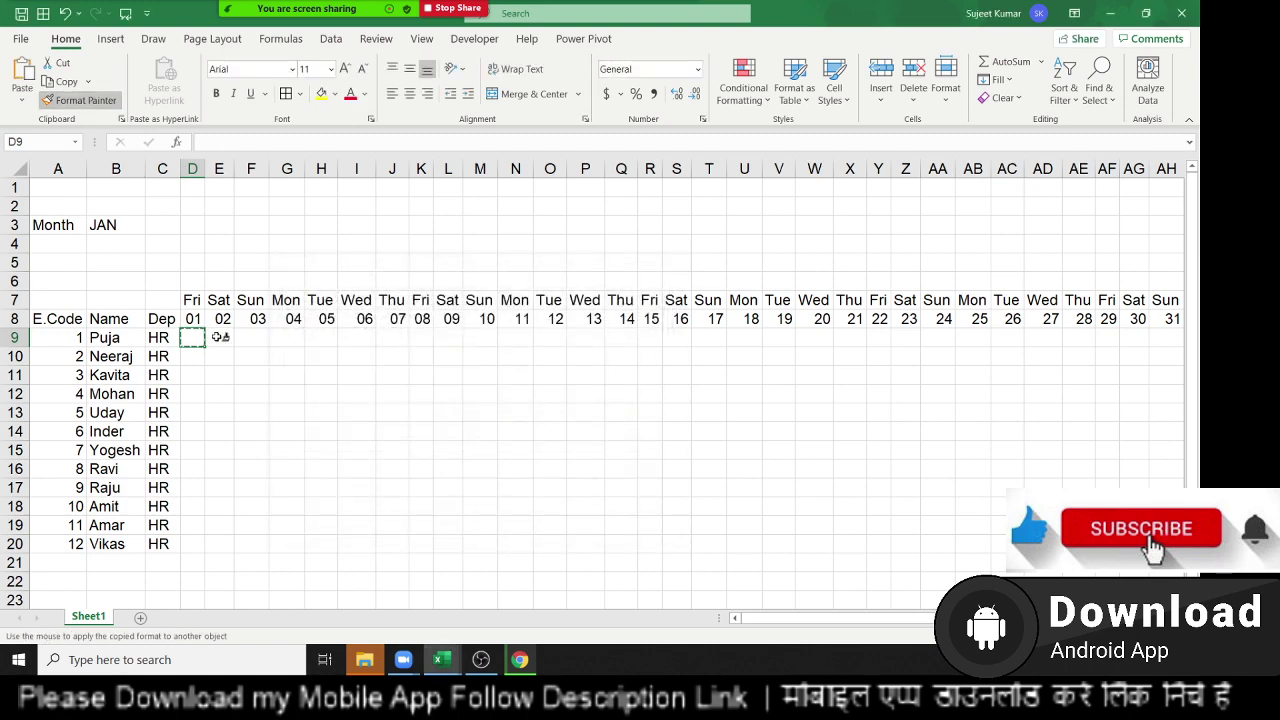
drag(194, 336, 988, 513)
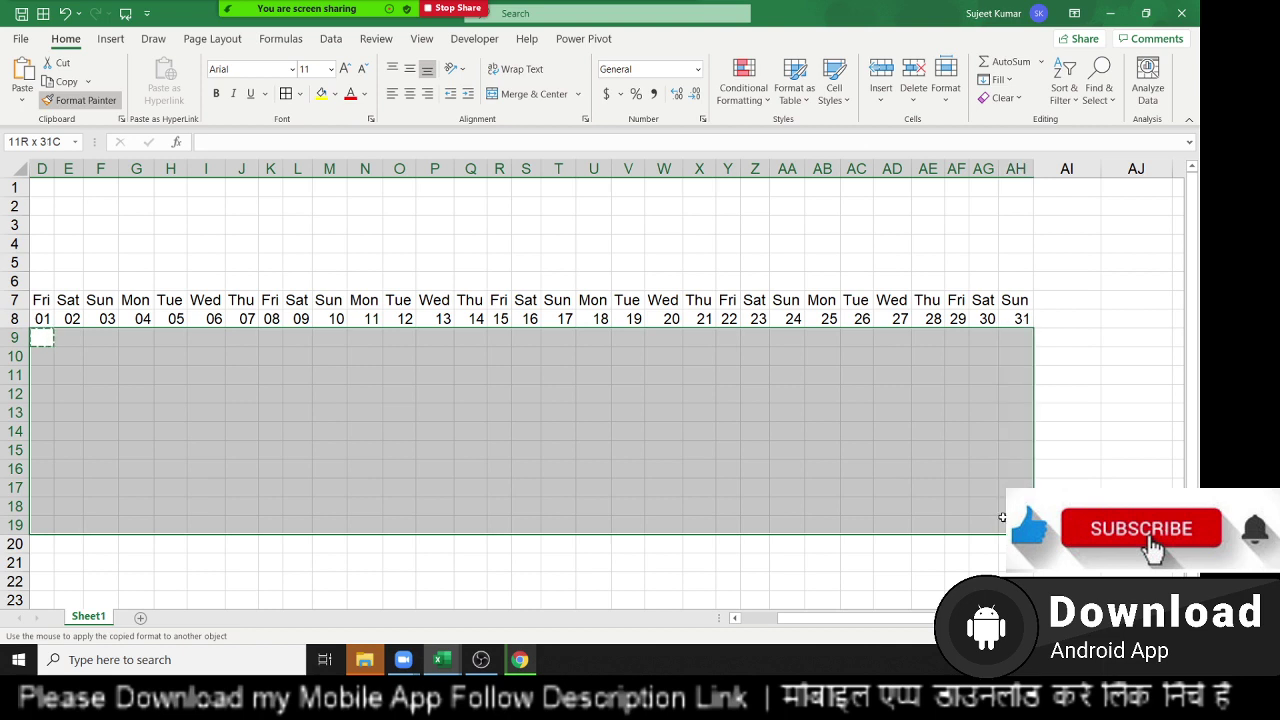
drag(988, 513, 1012, 527)
scroll(937, 601, left, 3)
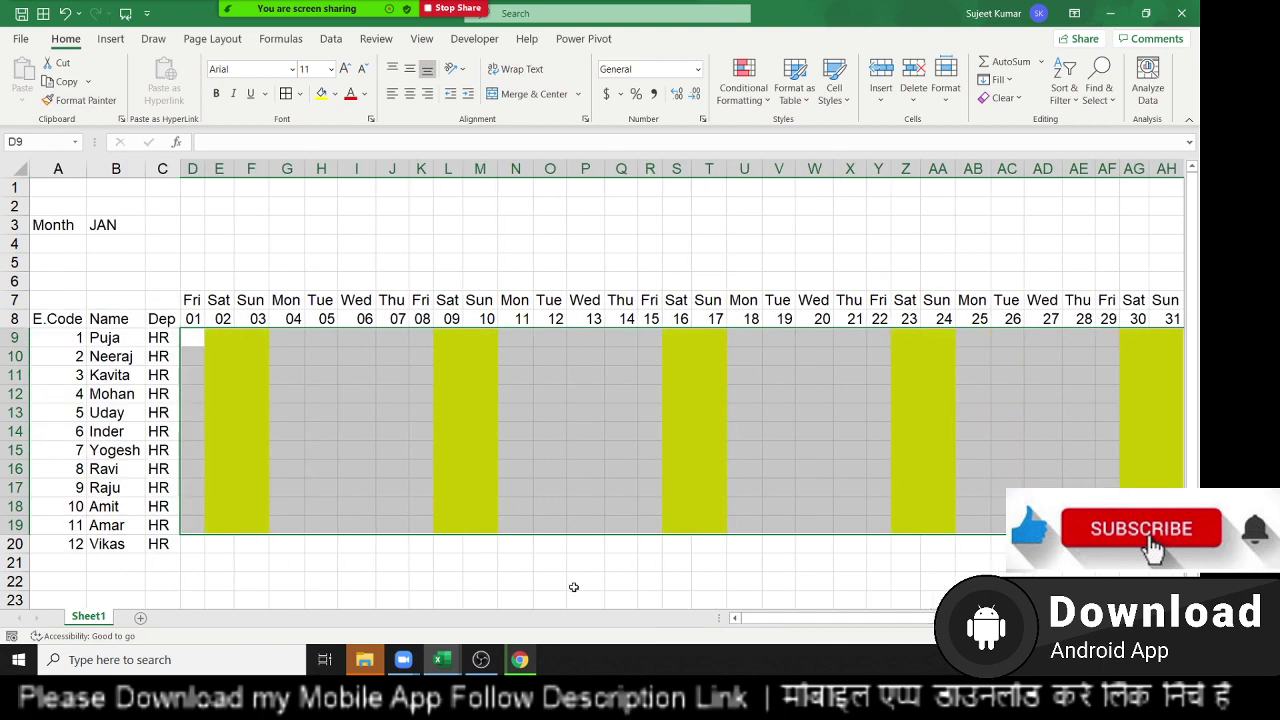
drag(13, 534, 13, 536)
click(14, 543)
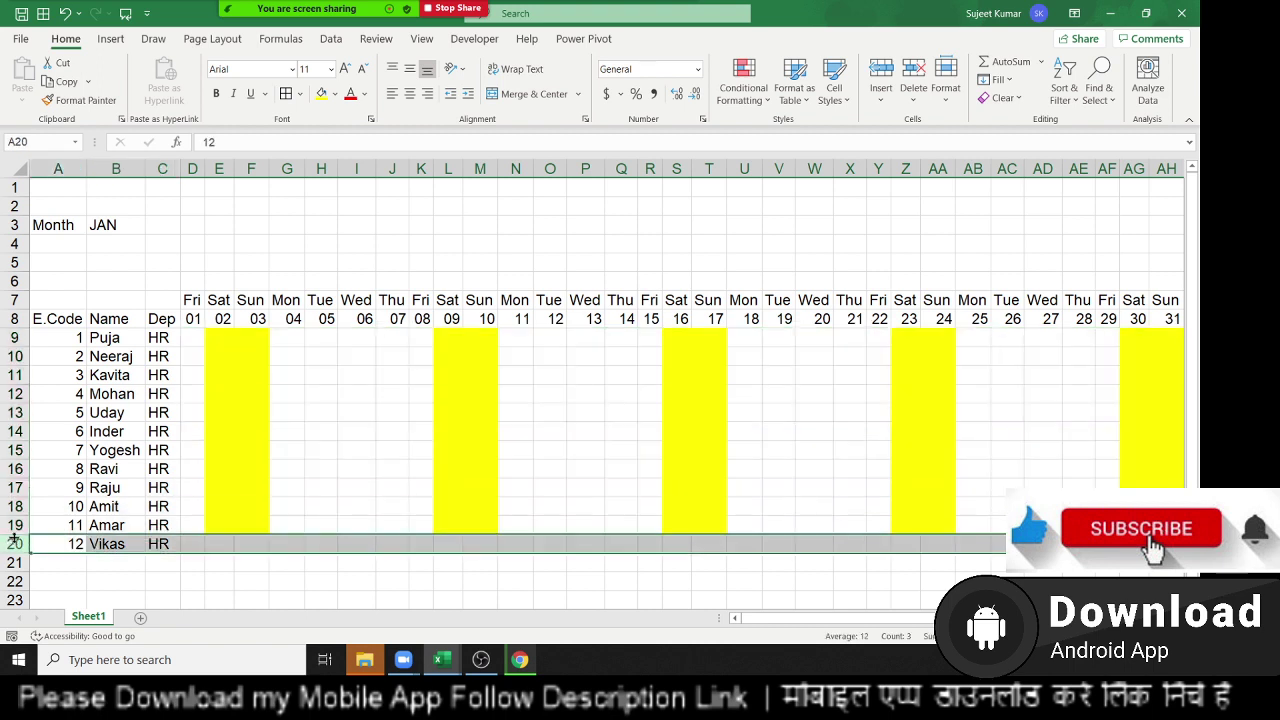
Clear row 20's contents and check the Saturday and Sunday cells in the grid.
key(Delete)
click(287, 374)
click(440, 340)
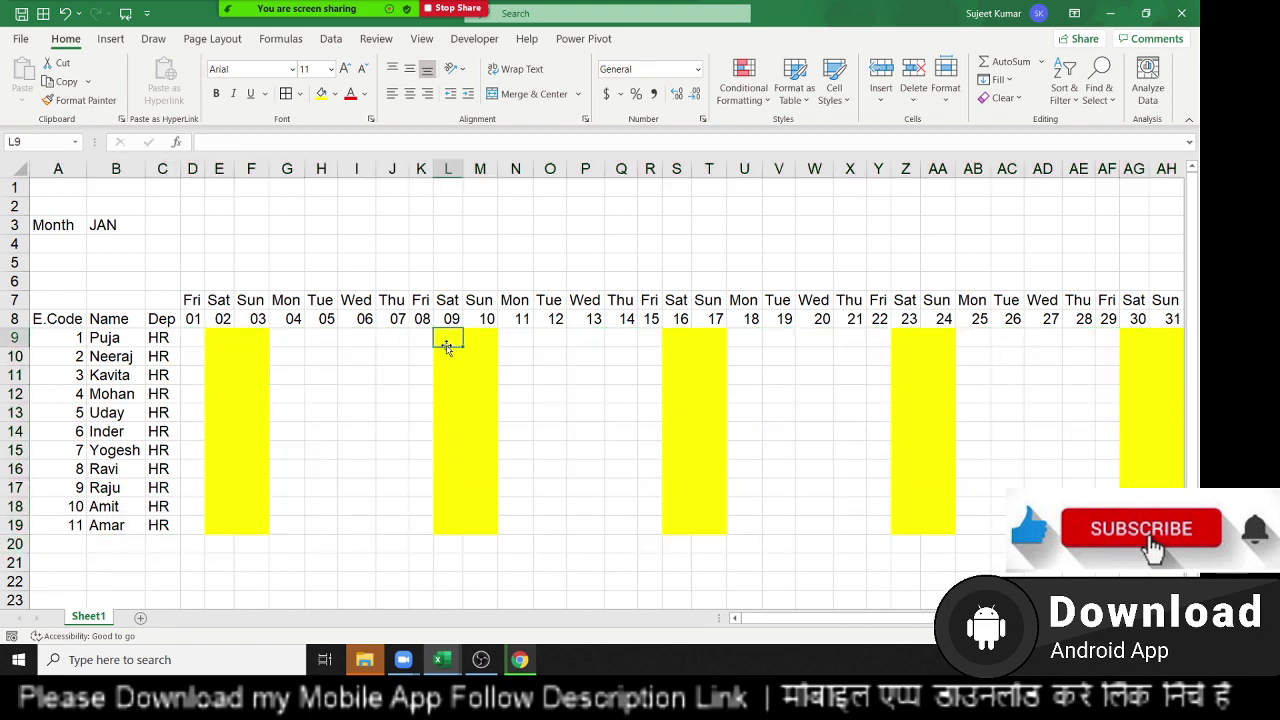
click(615, 356)
click(723, 357)
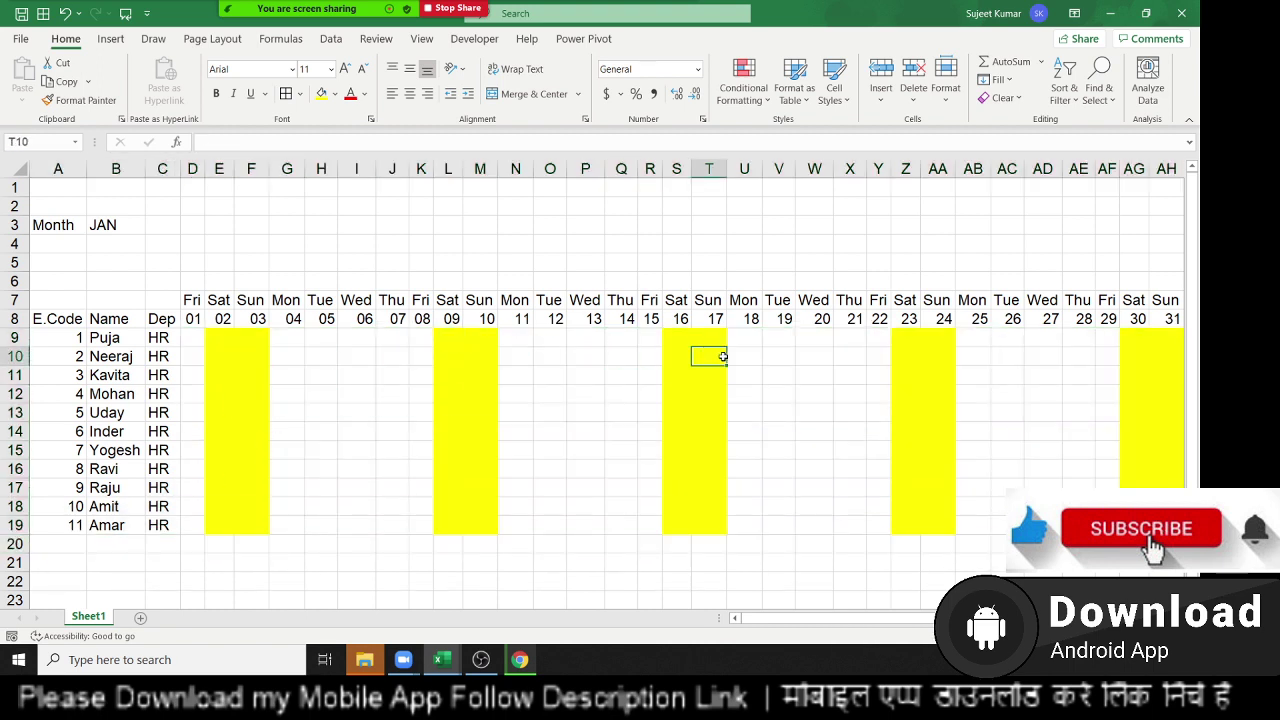
Enter FEB as the month in B3.
key(Right)
key(Right)
key(Right)
key(Right)
key(Right)
key(Left)
key(Left)
key(Left)
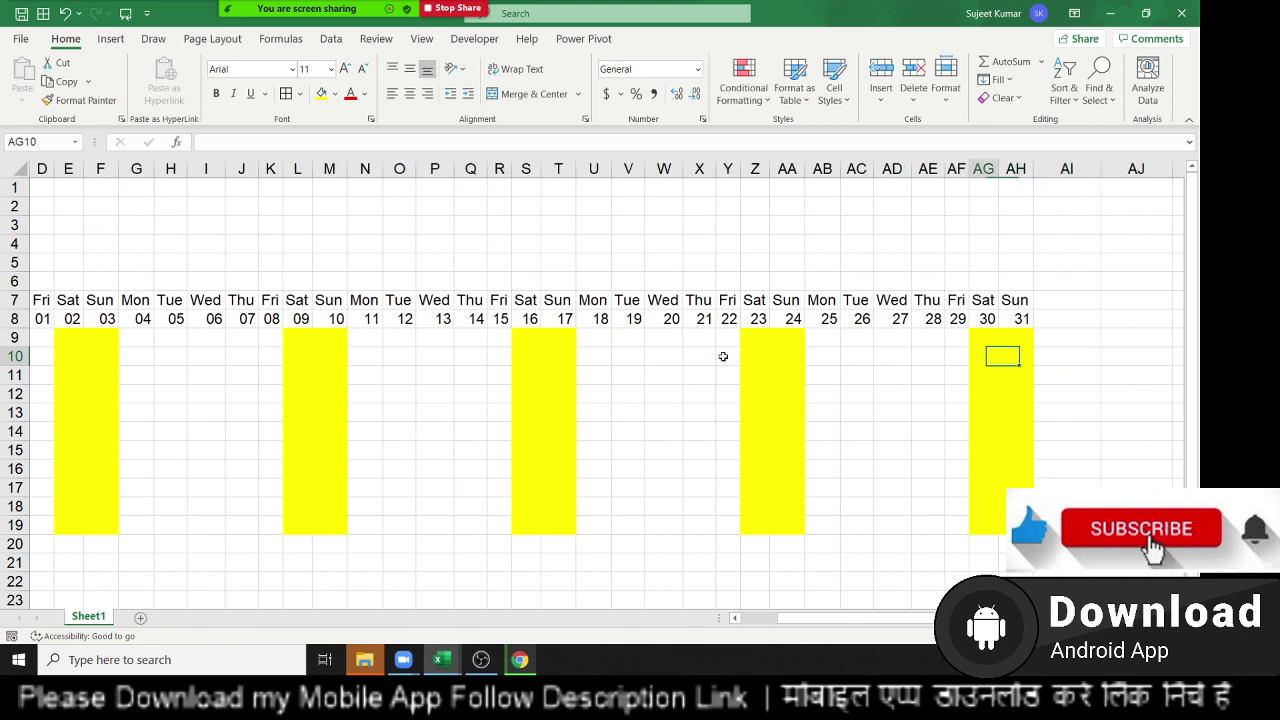
key(Left)
key(Home)
key(Up)
key(Up)
key(Up)
key(Up)
key(Up)
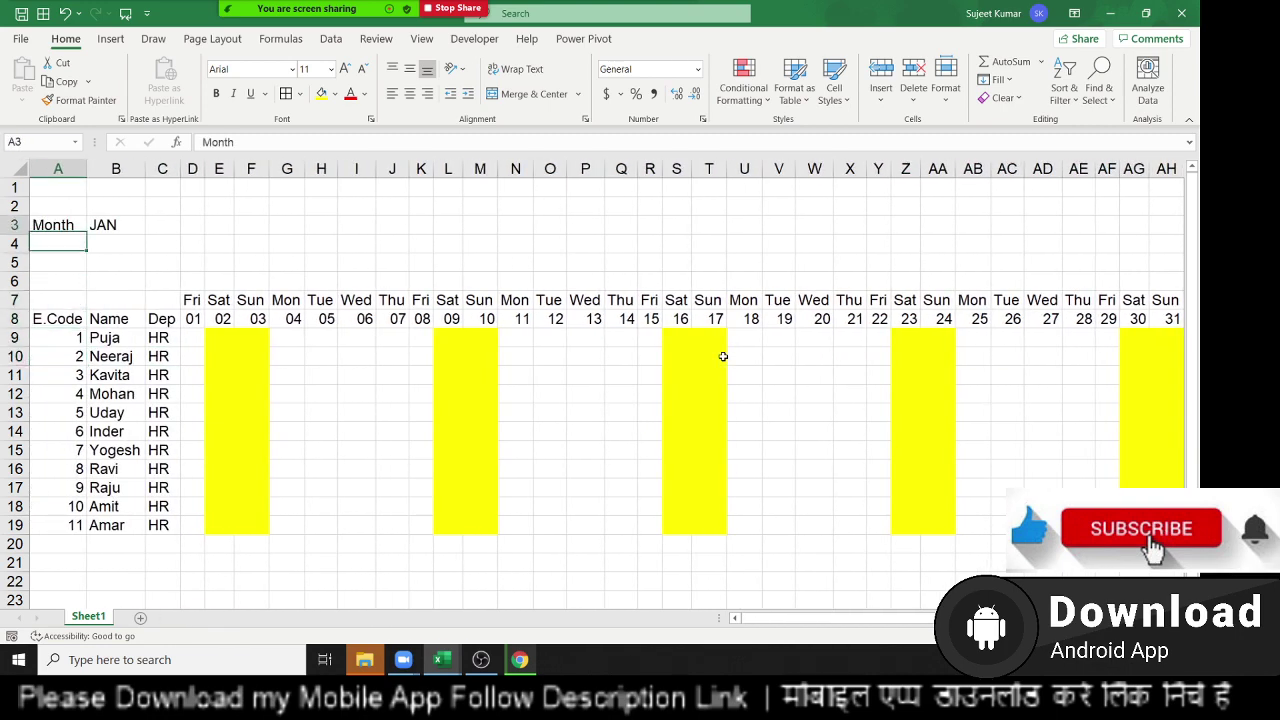
key(Right)
text(FEB)
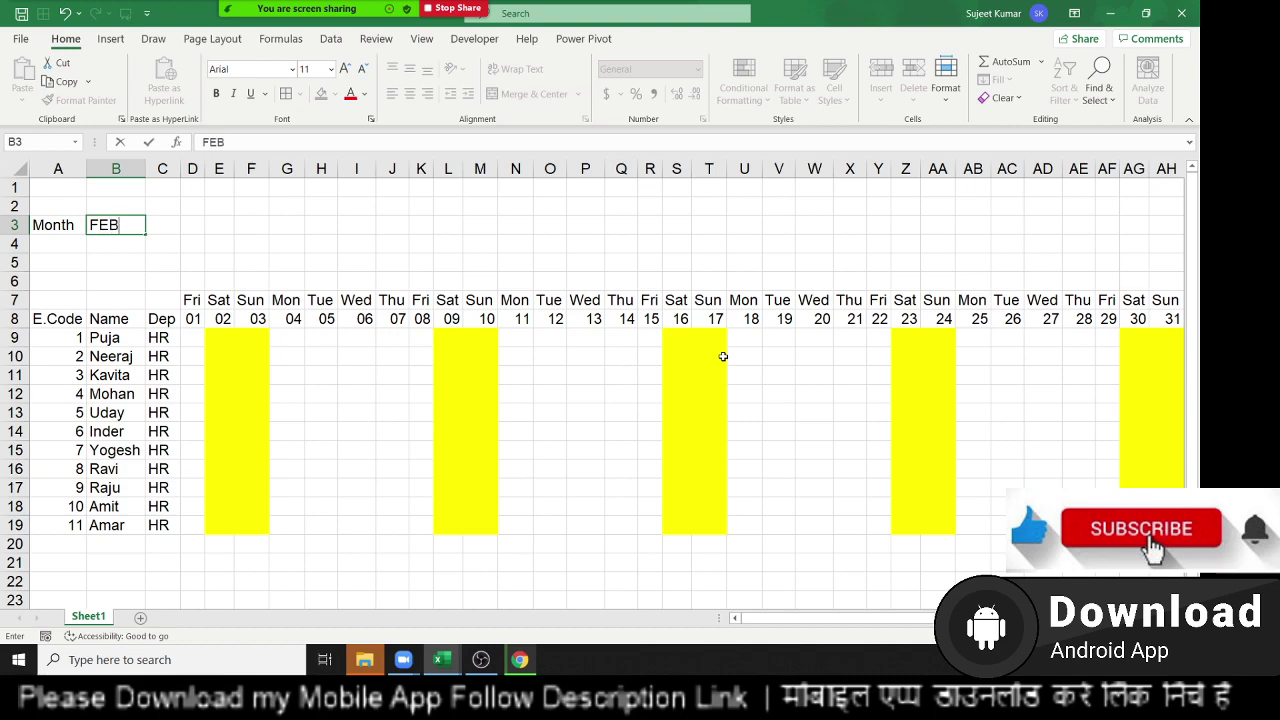
key(Return)
Move to the cells just past the last date in row 8.
key(Down)
key(Down)
key(Down)
key(Right)
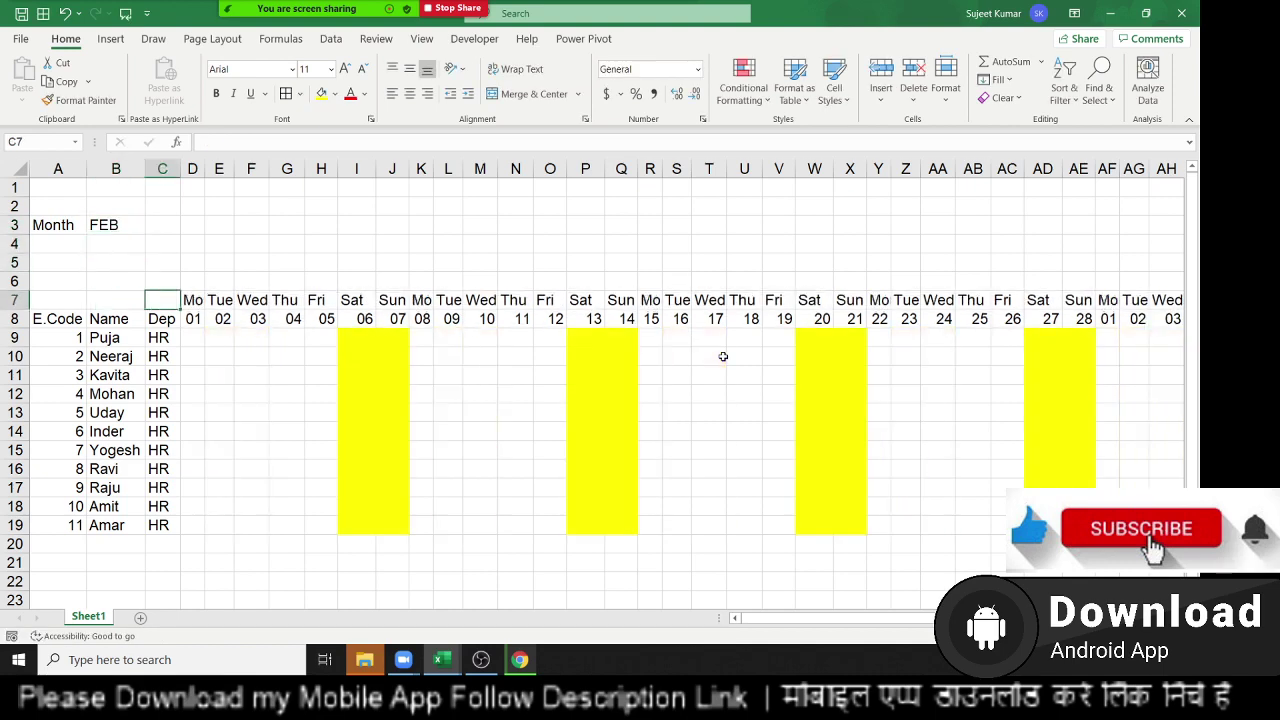
key(Down)
key(ctrl+Right)
key(Right)
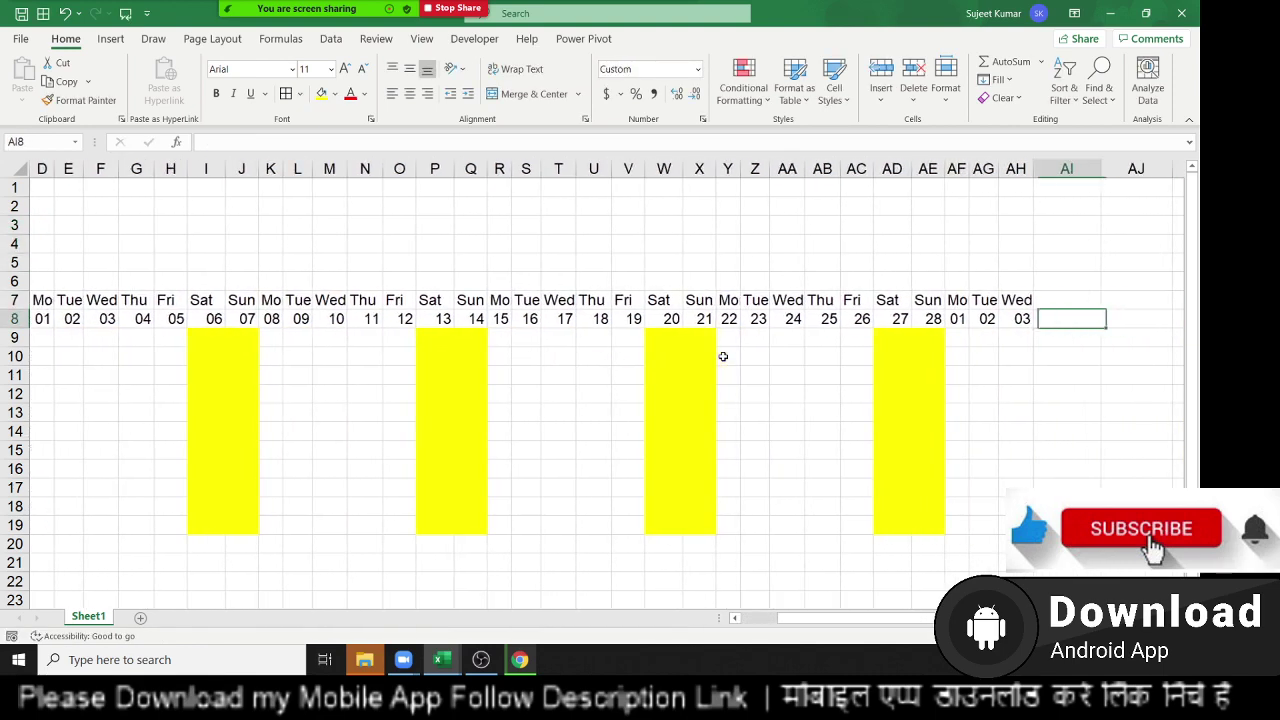
Select the extra day cells AF8:AH8, then settle on AF8.
key(Left)
key(Left)
key(Left)
key(shift+Right)
key(shift+Right)
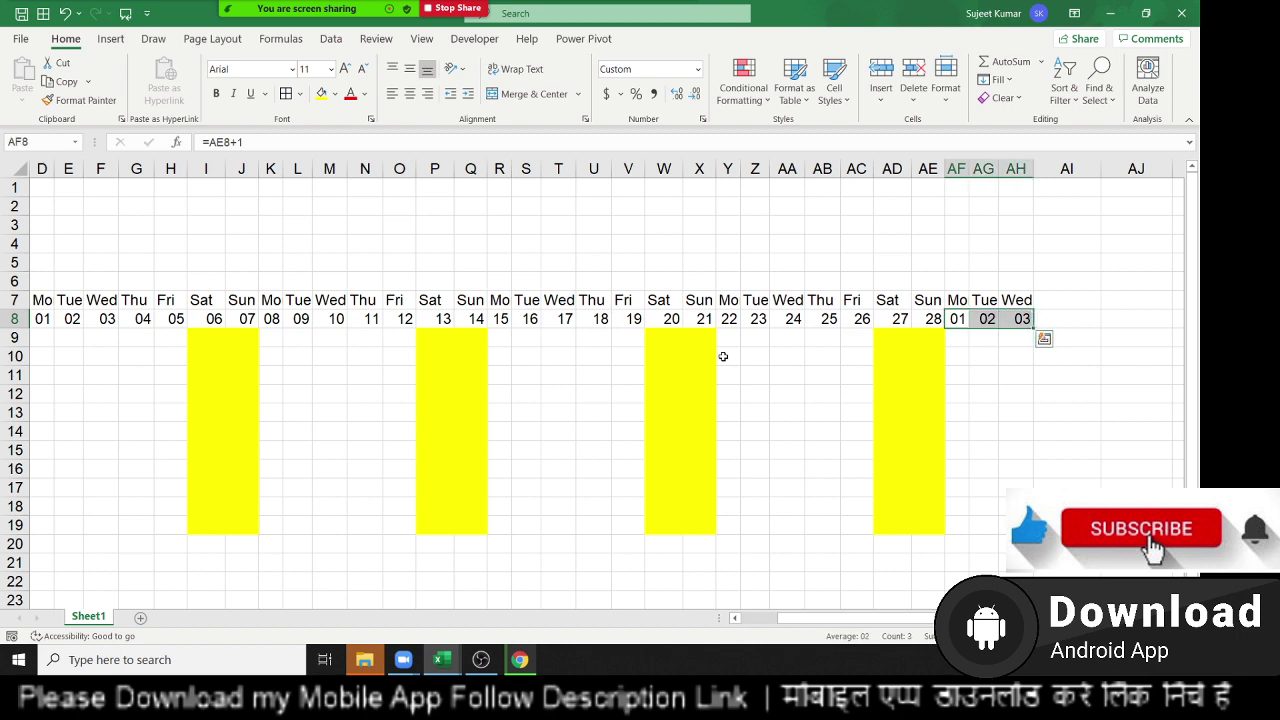
key(Up)
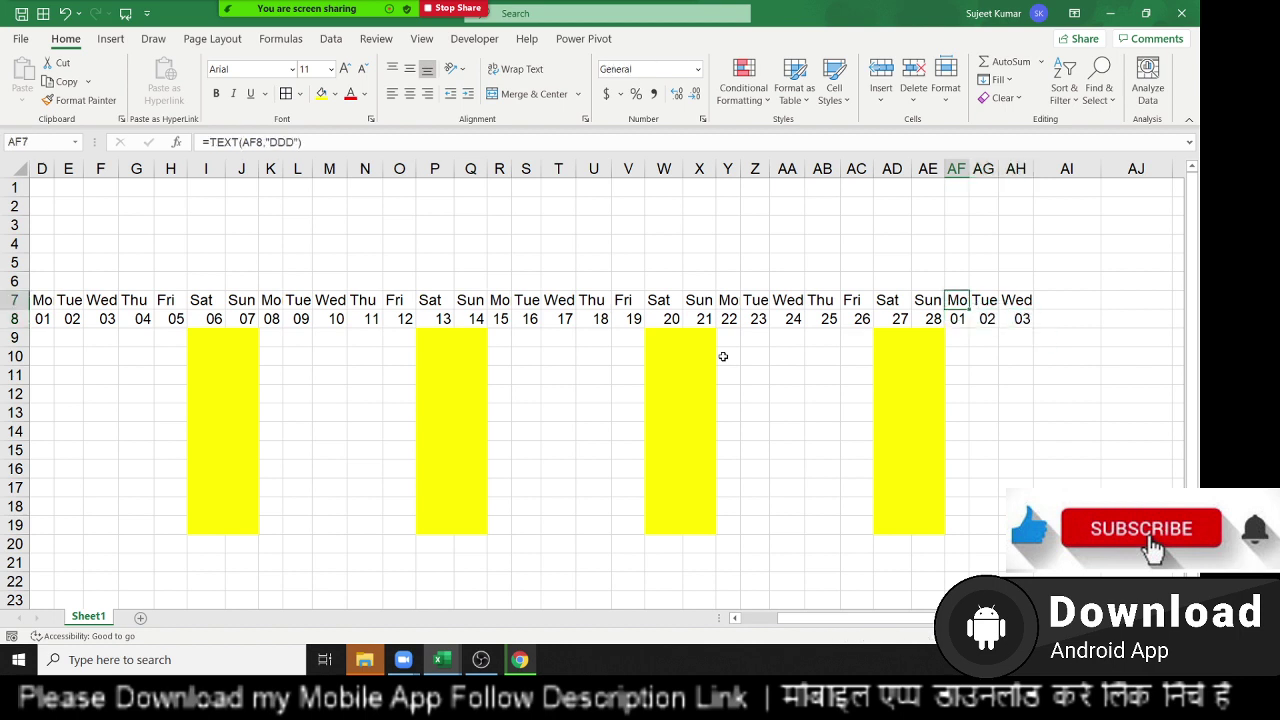
key(Up)
key(Down)
key(Down)
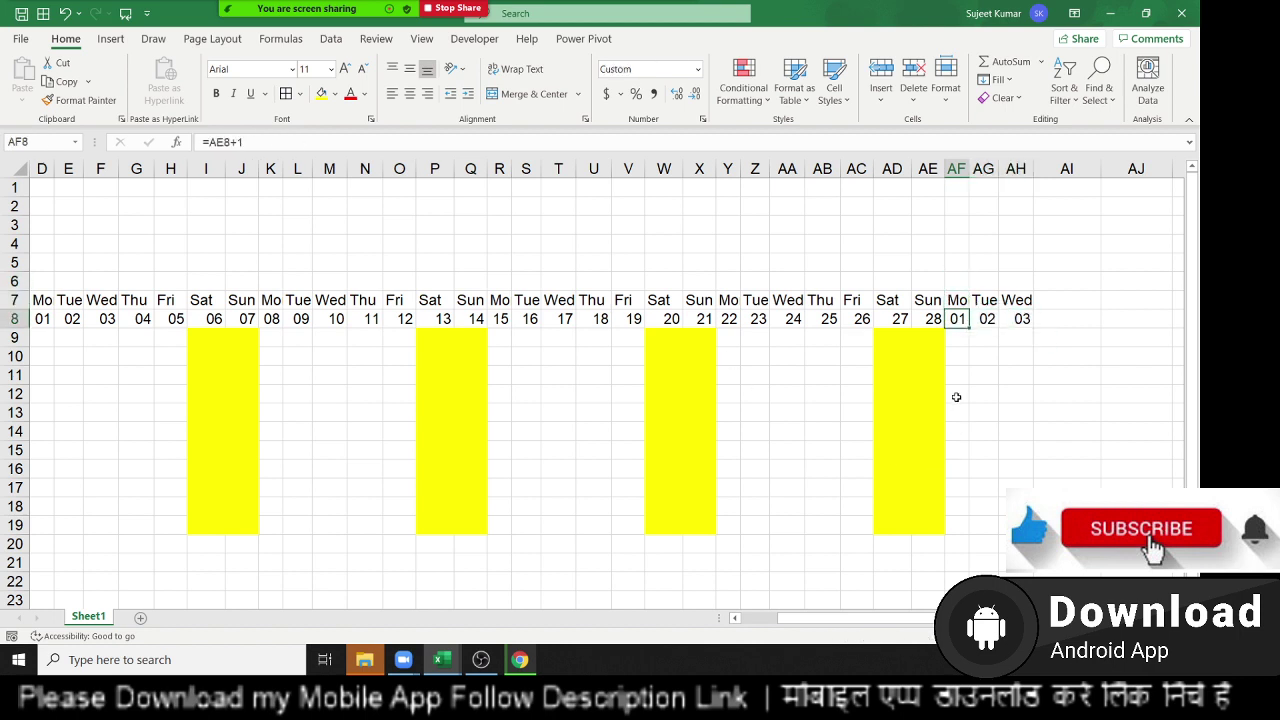
Change AF8 to =IF(AE8+1>EOMONTH(J8,0),"",AE8+1) and accept Excel's correction.
double_click(958, 320)
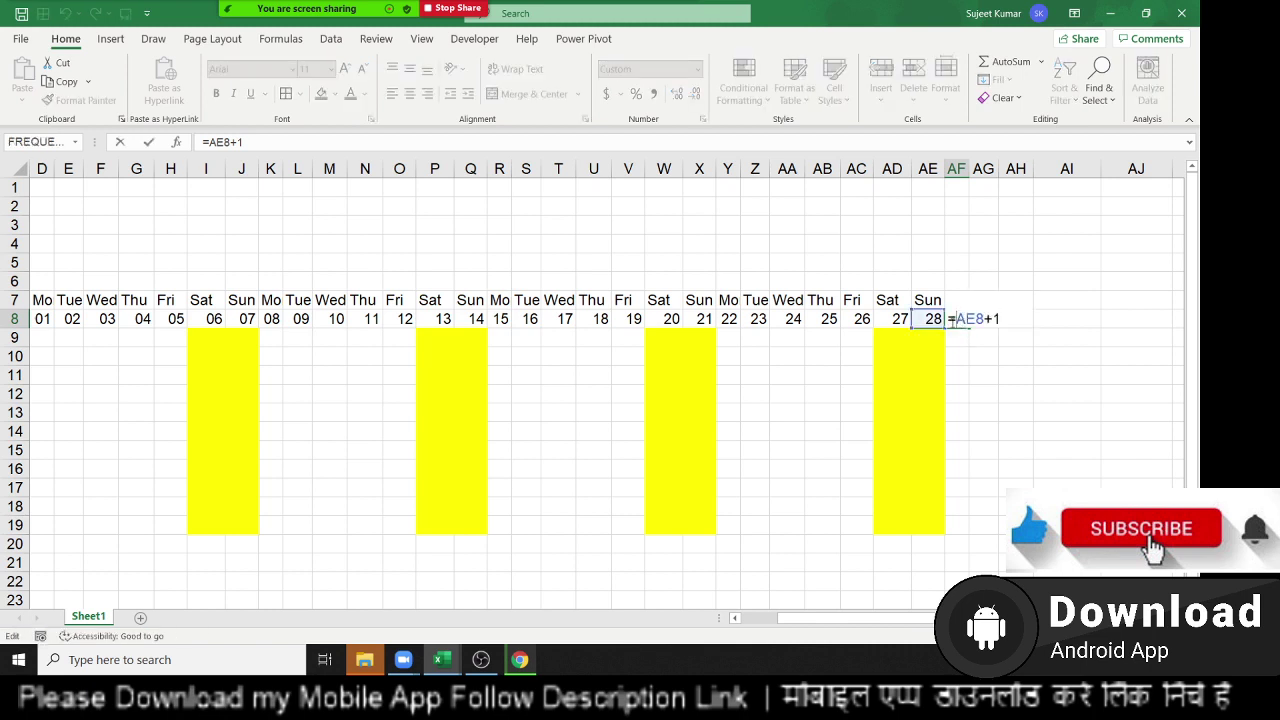
text(IF(AE8+1)
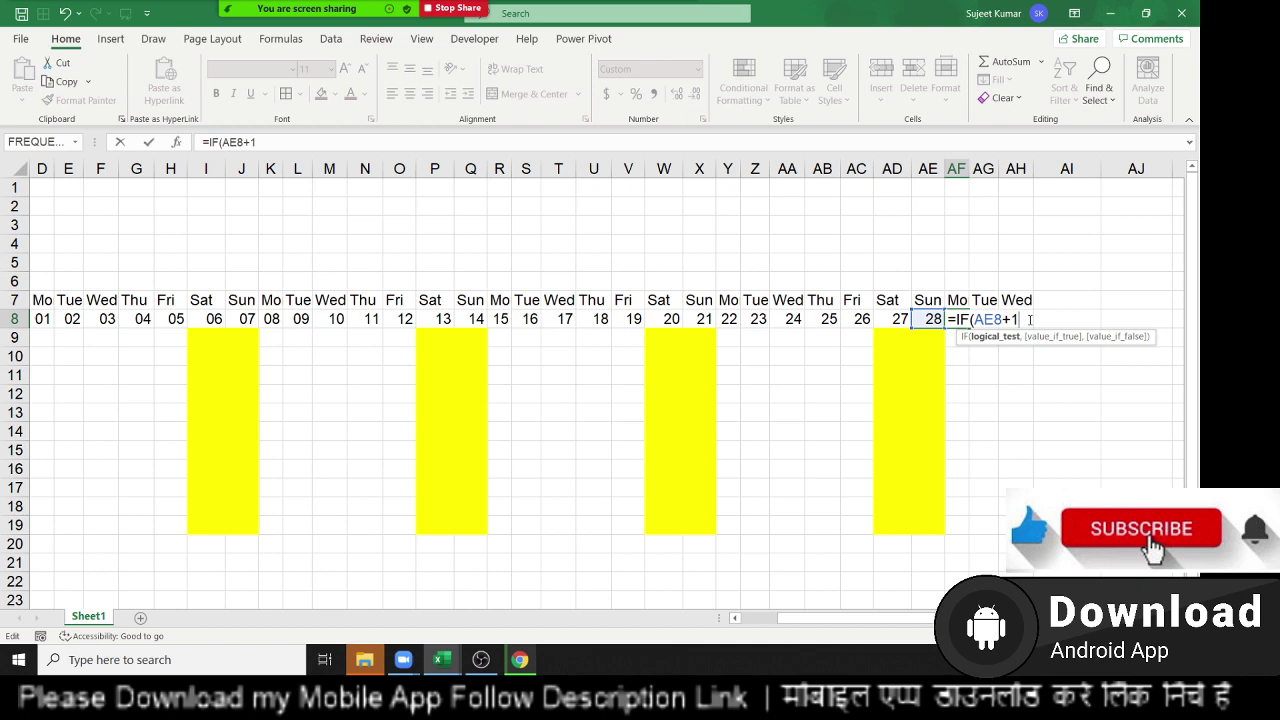
text(>)
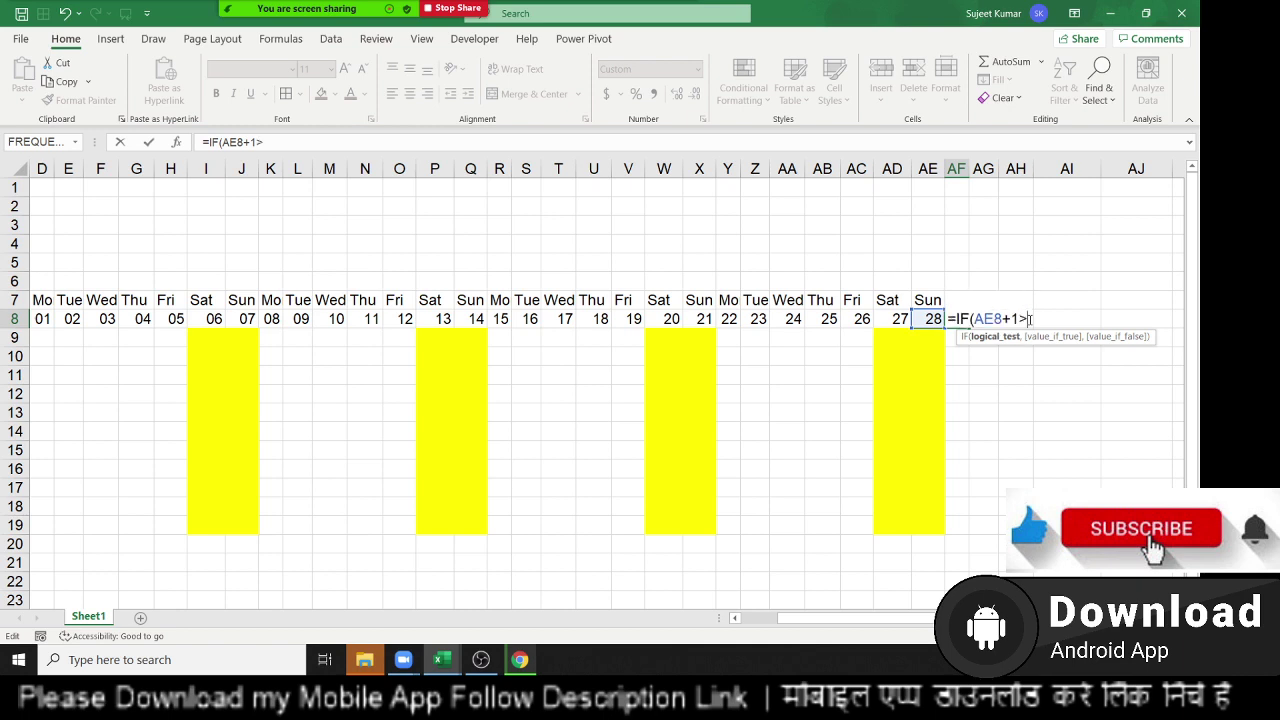
text(eo)
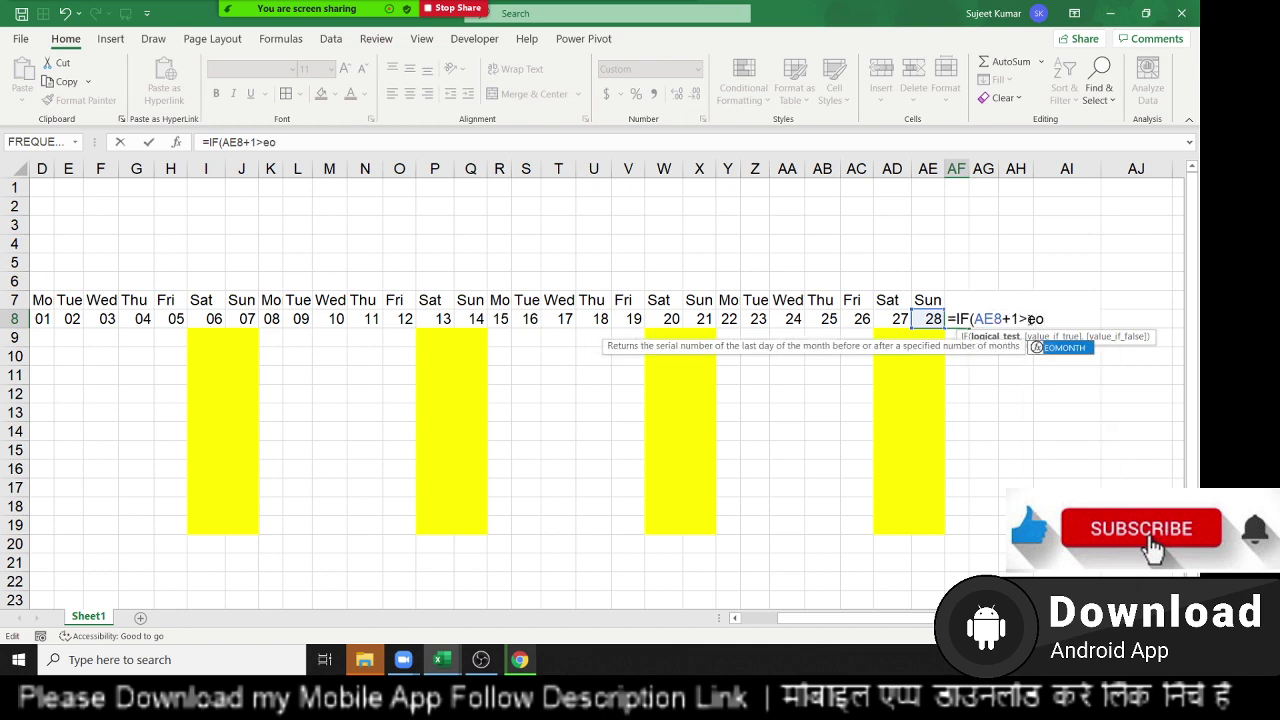
key(Tab)
click(230, 316)
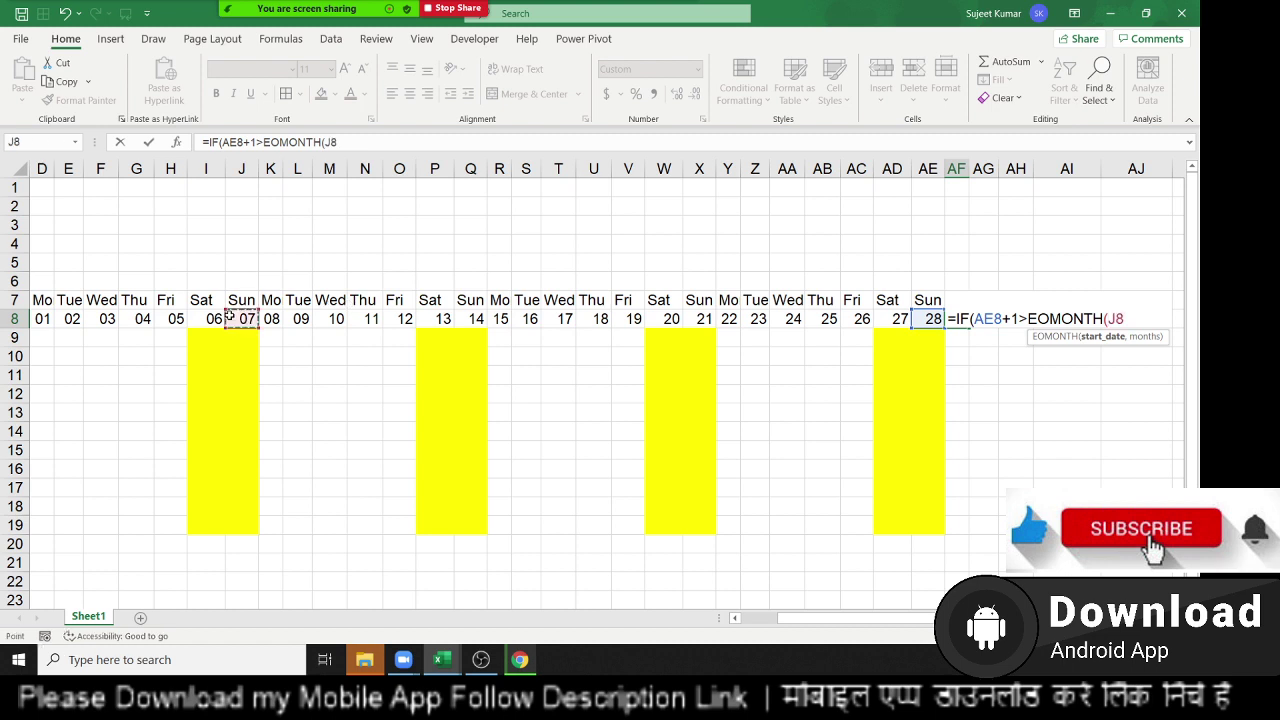
text(,0)
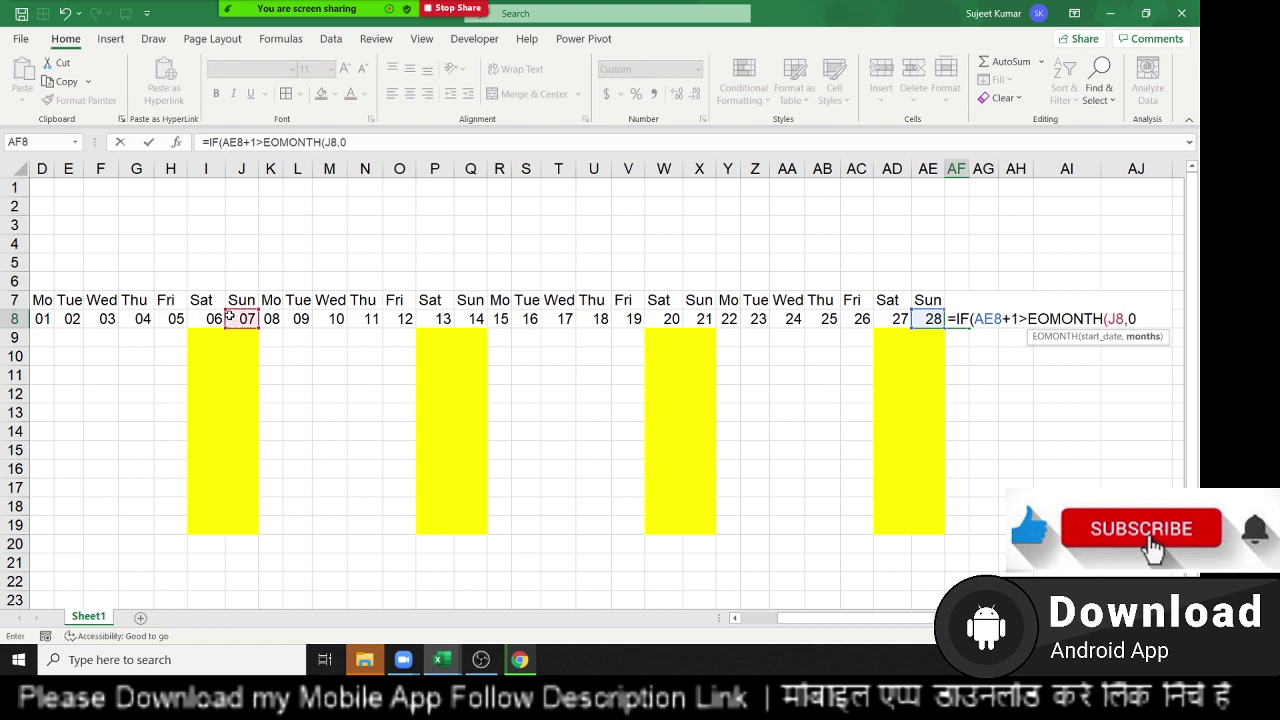
text())
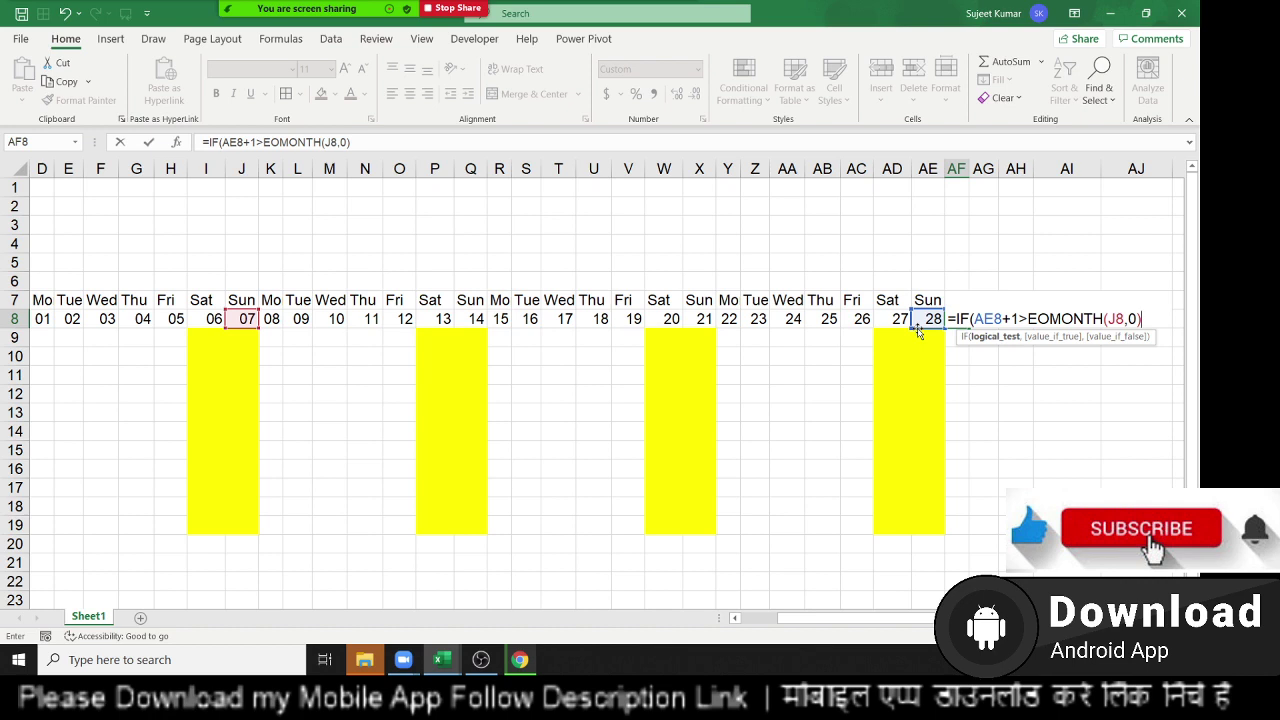
text(,"",)
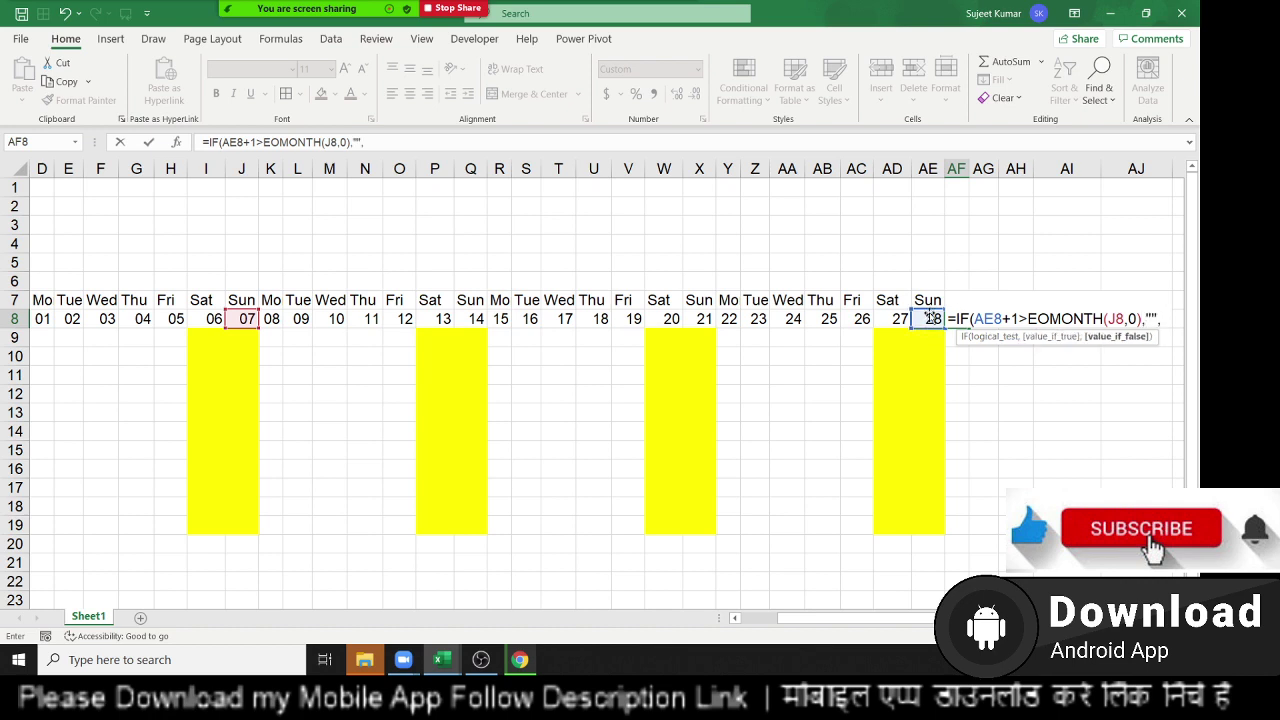
click(930, 318)
text(+1)
key(Return)
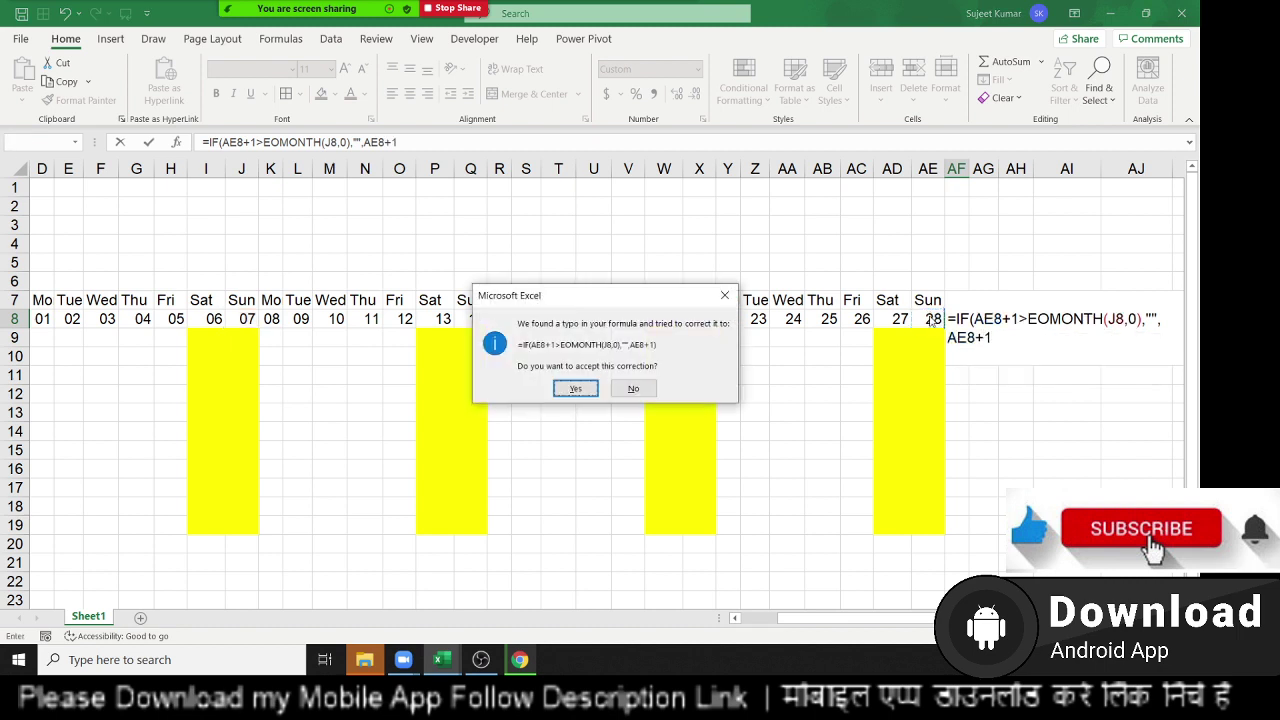
key(Return)
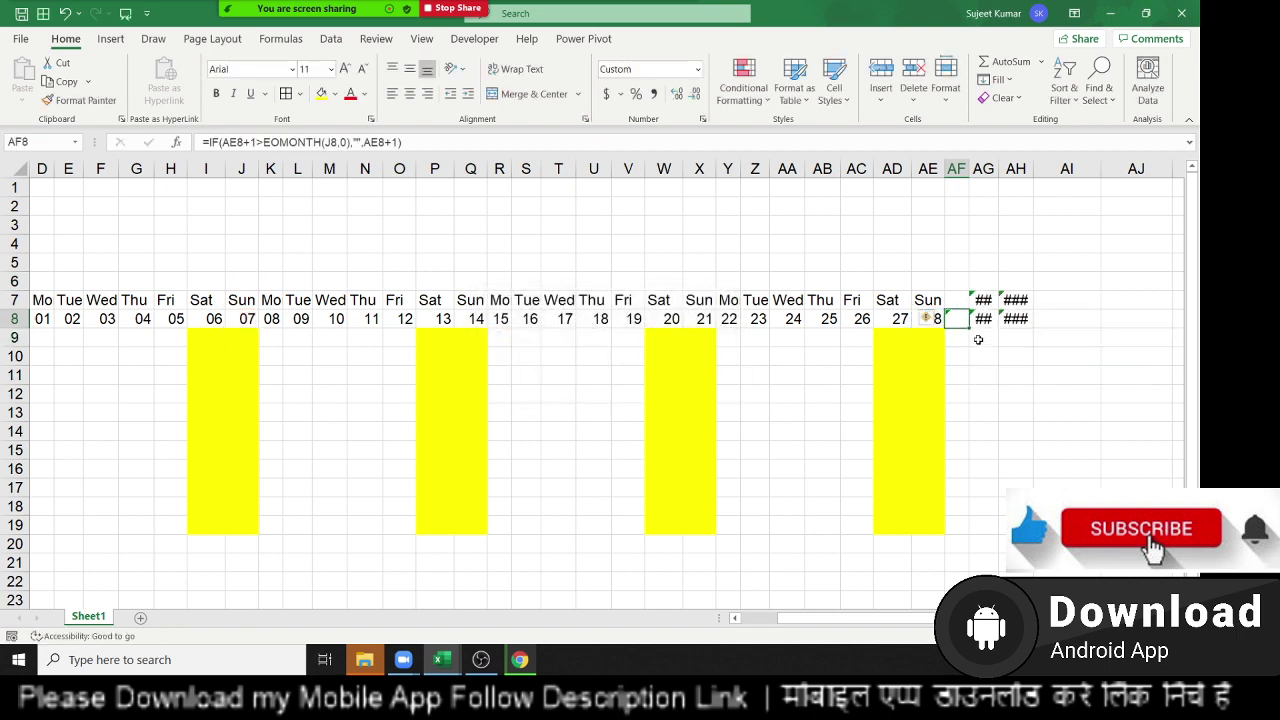
Wrap AF8's formula in IFERROR(...,"").
double_click(956, 318)
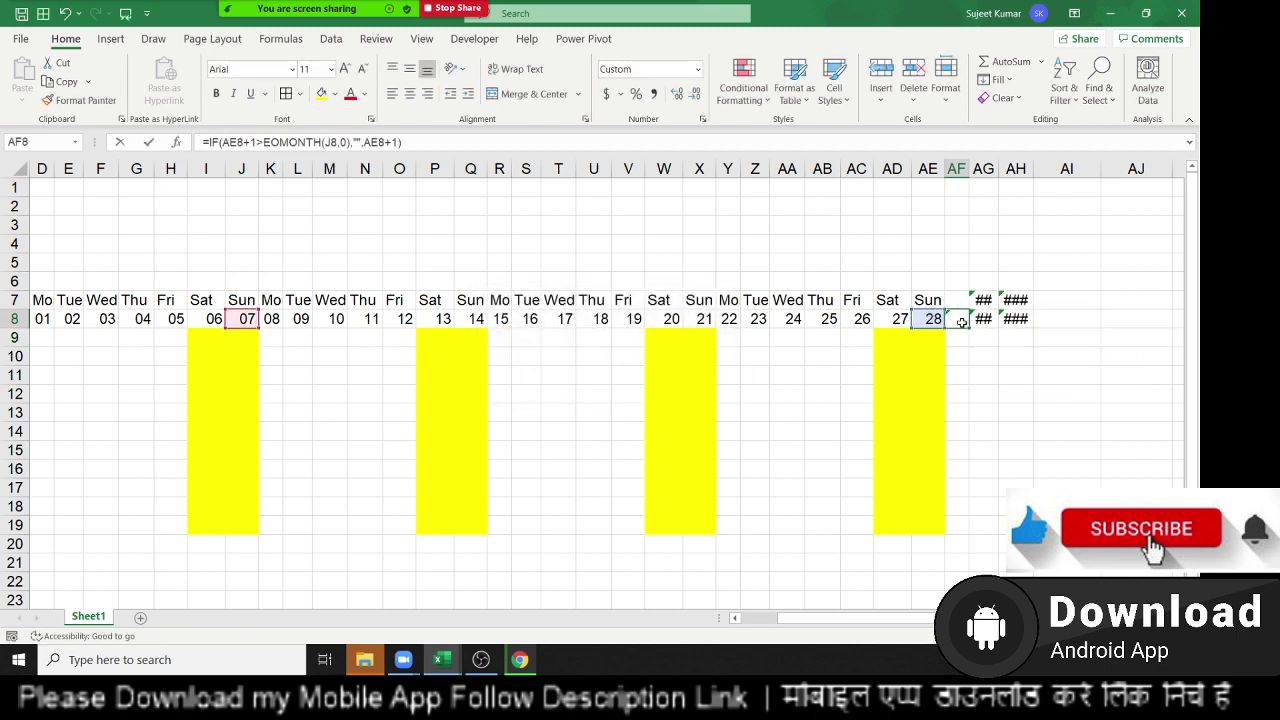
click(957, 318)
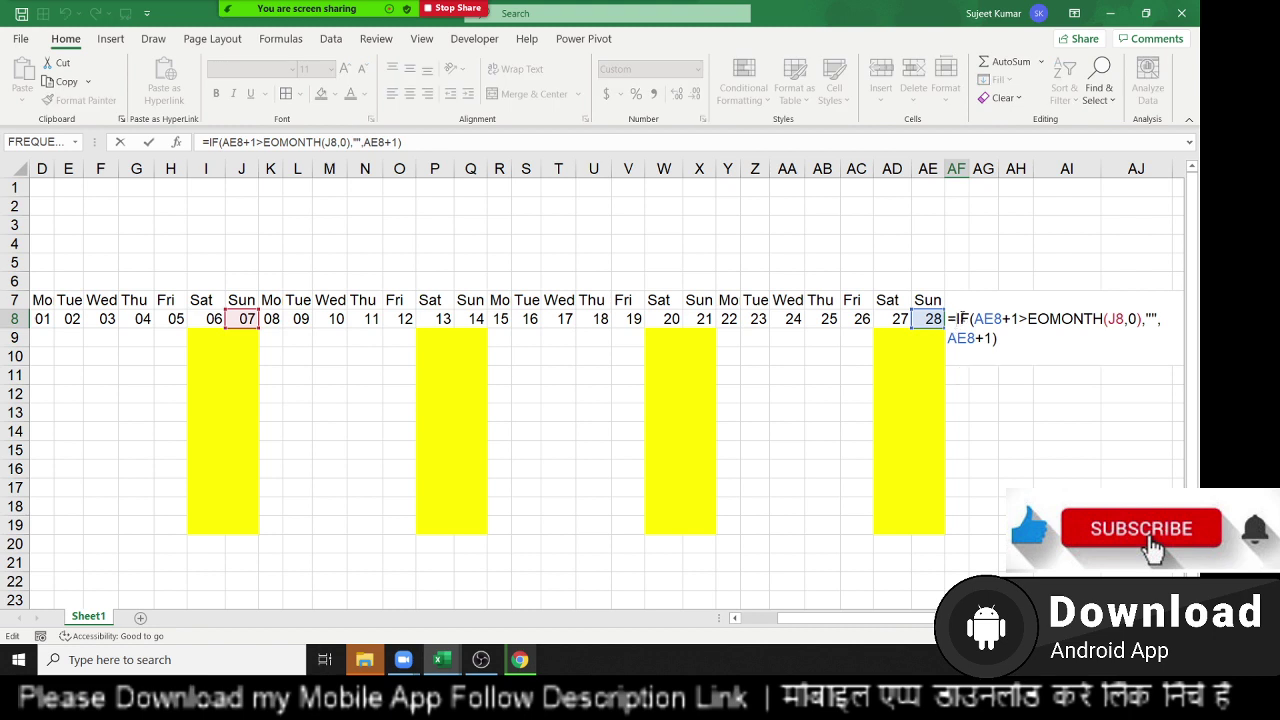
text(IFERROR()
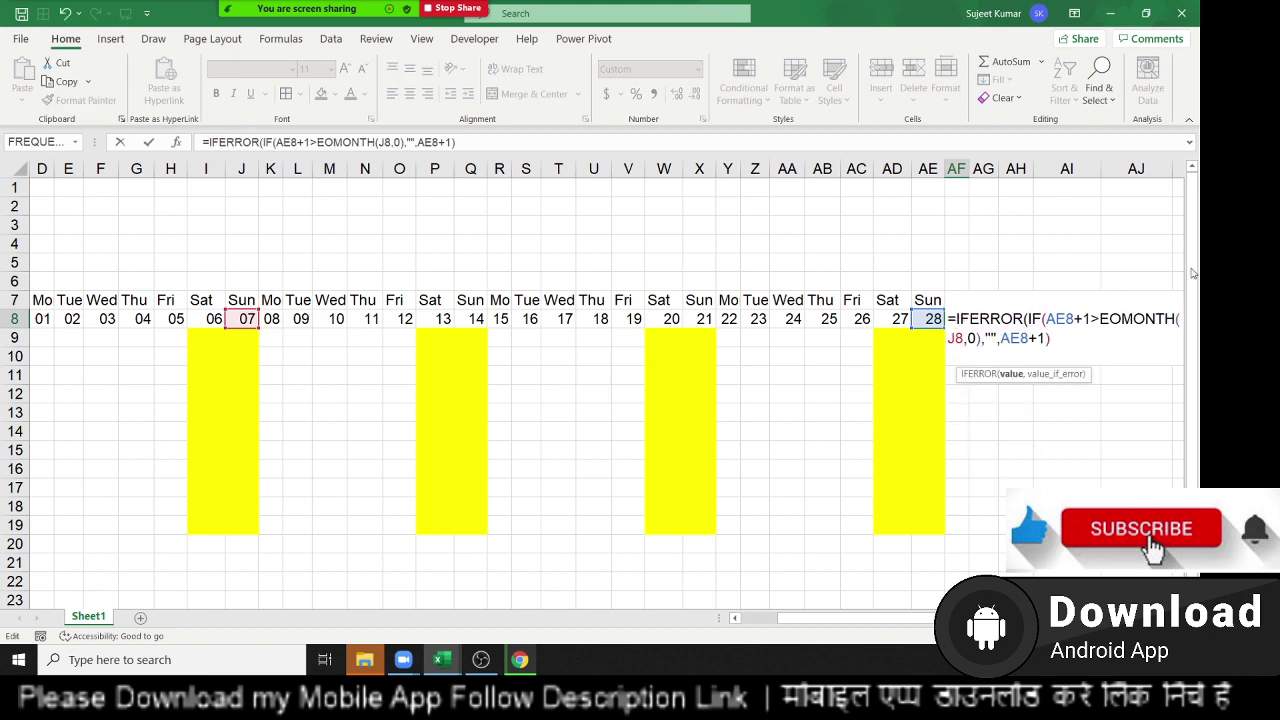
text(,)
text())
key(ctrl+Return)
Copy the AF8 formula across AF8:AH8, then return to the start of row 8.
key(ctrl+c)
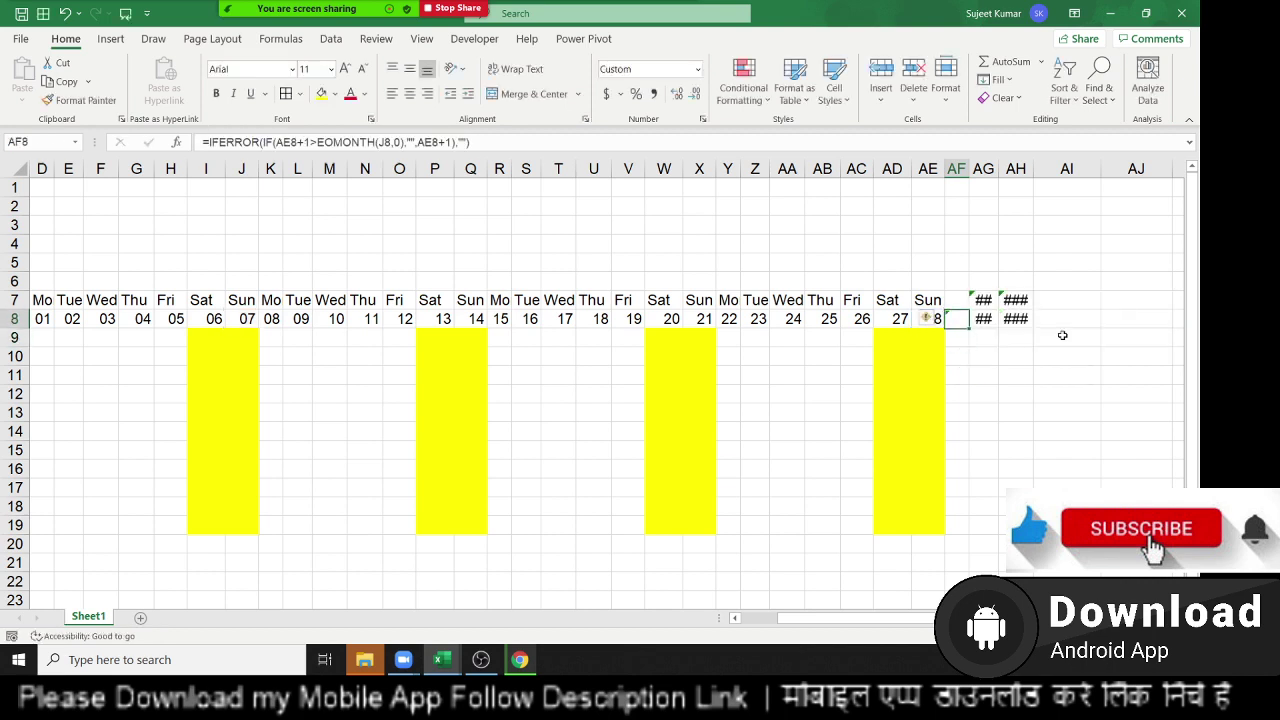
key(shift+Right)
key(shift+Right)
key(ctrl+v)
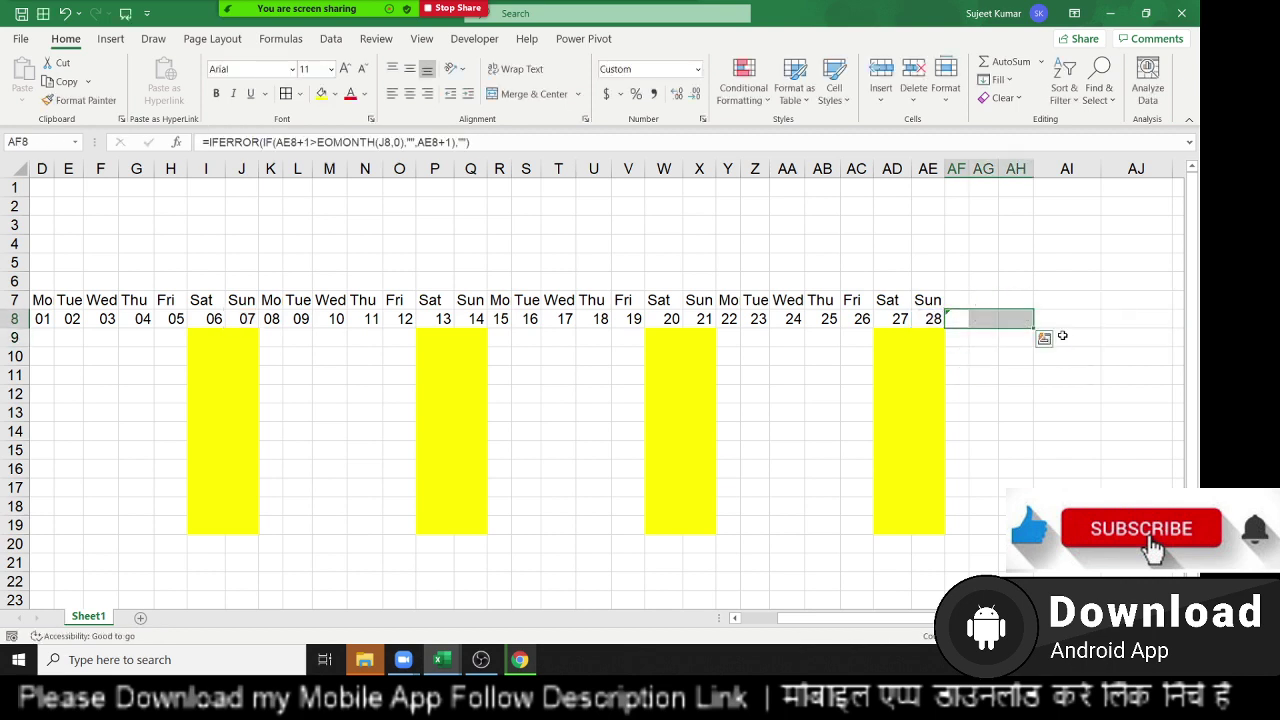
key(Left)
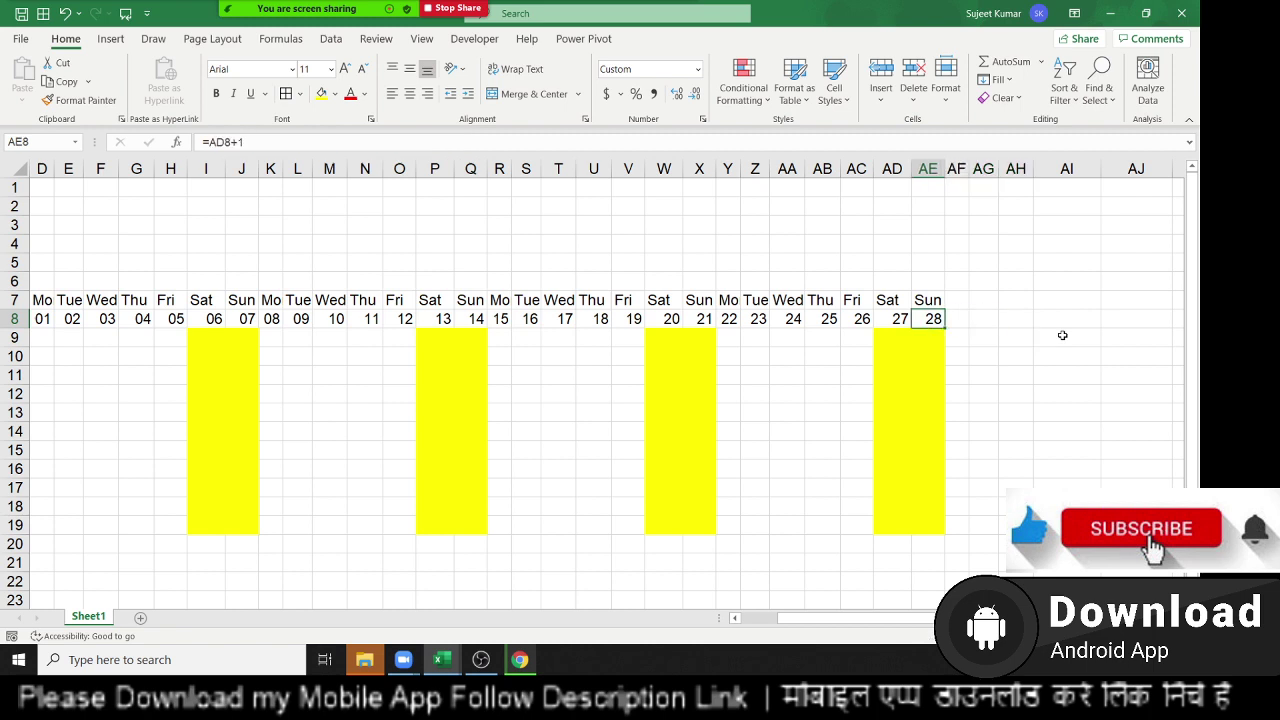
key(Right)
key(ctrl+Left)
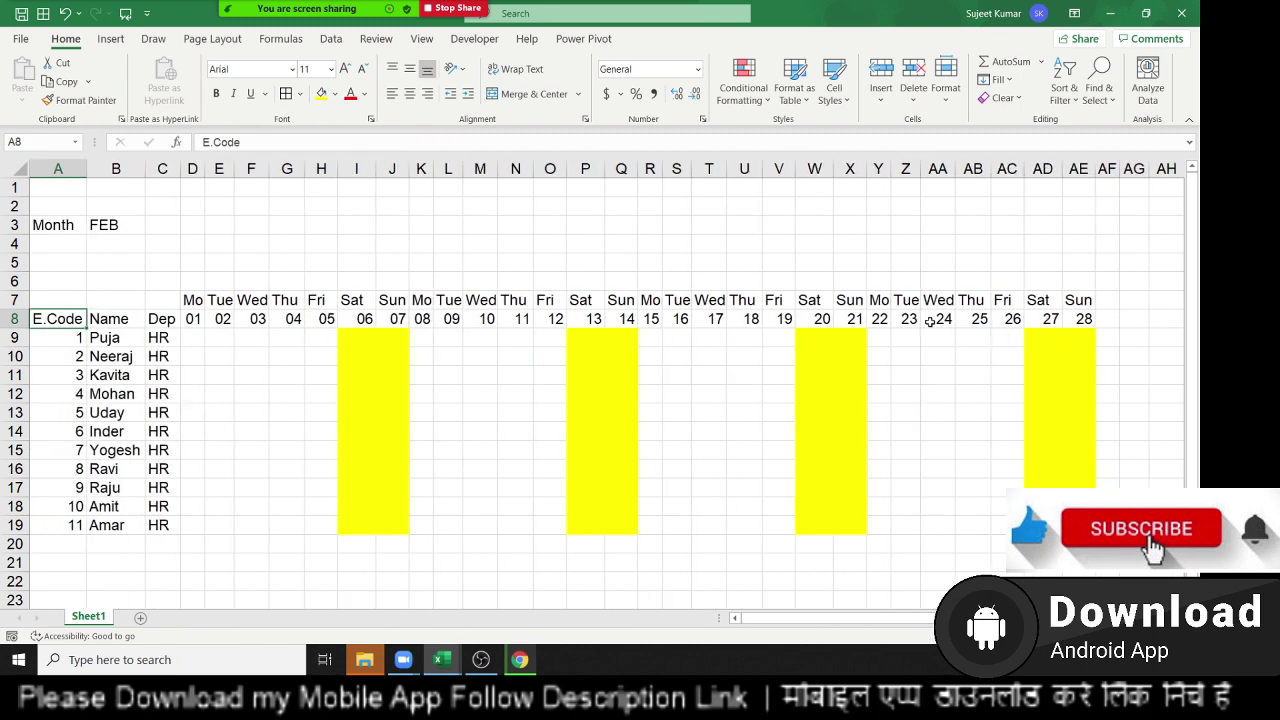
Try Apr as the month and inspect the resulting date, weekday and grid cells.
click(129, 227)
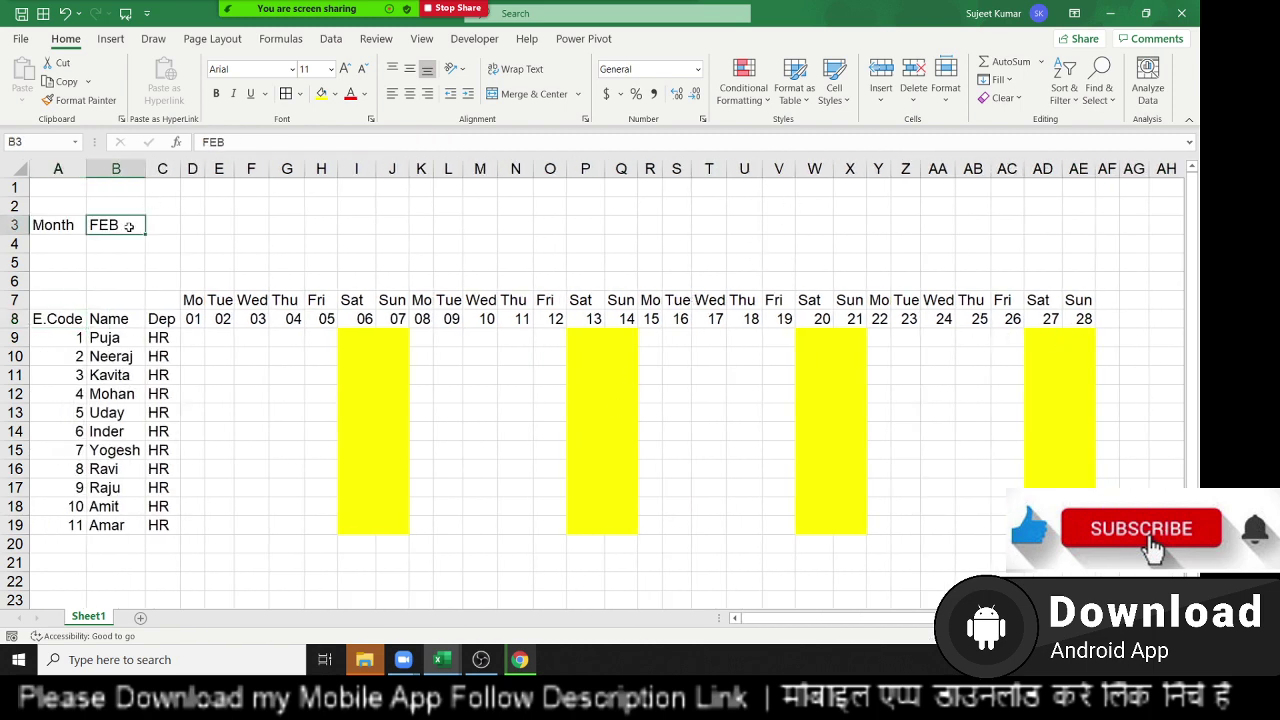
text(Apr)
key(Return)
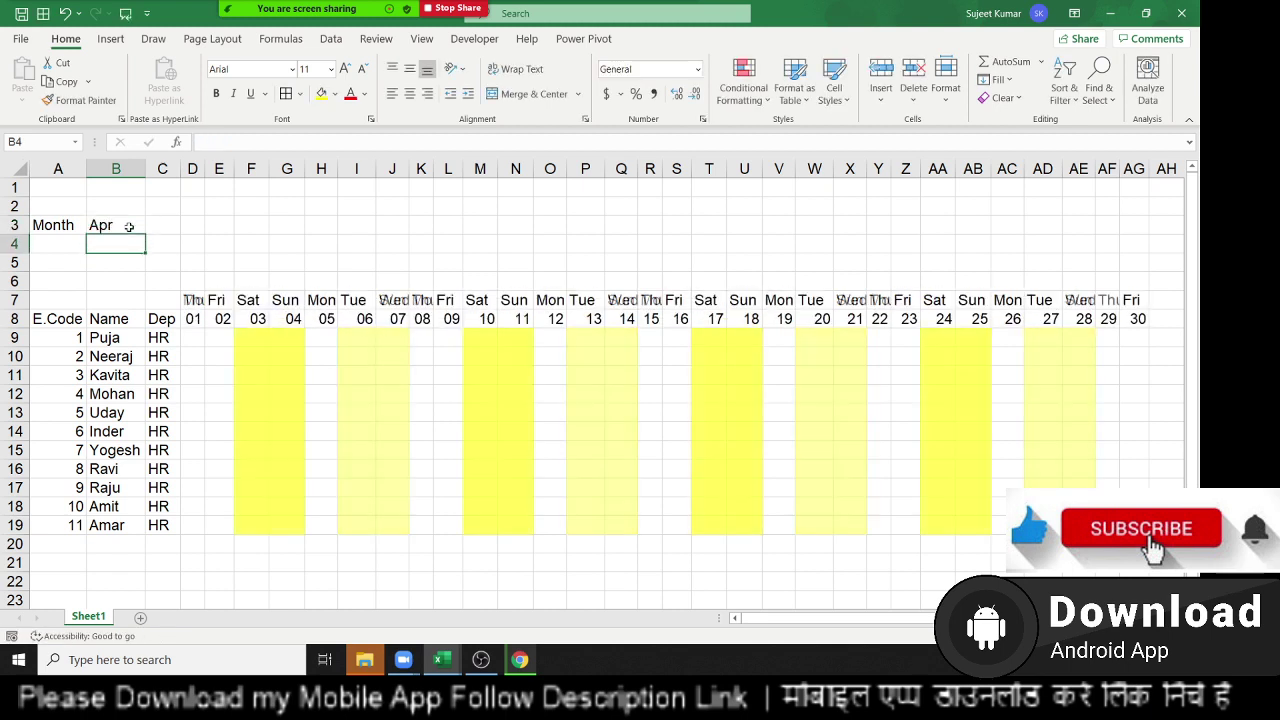
click(1143, 332)
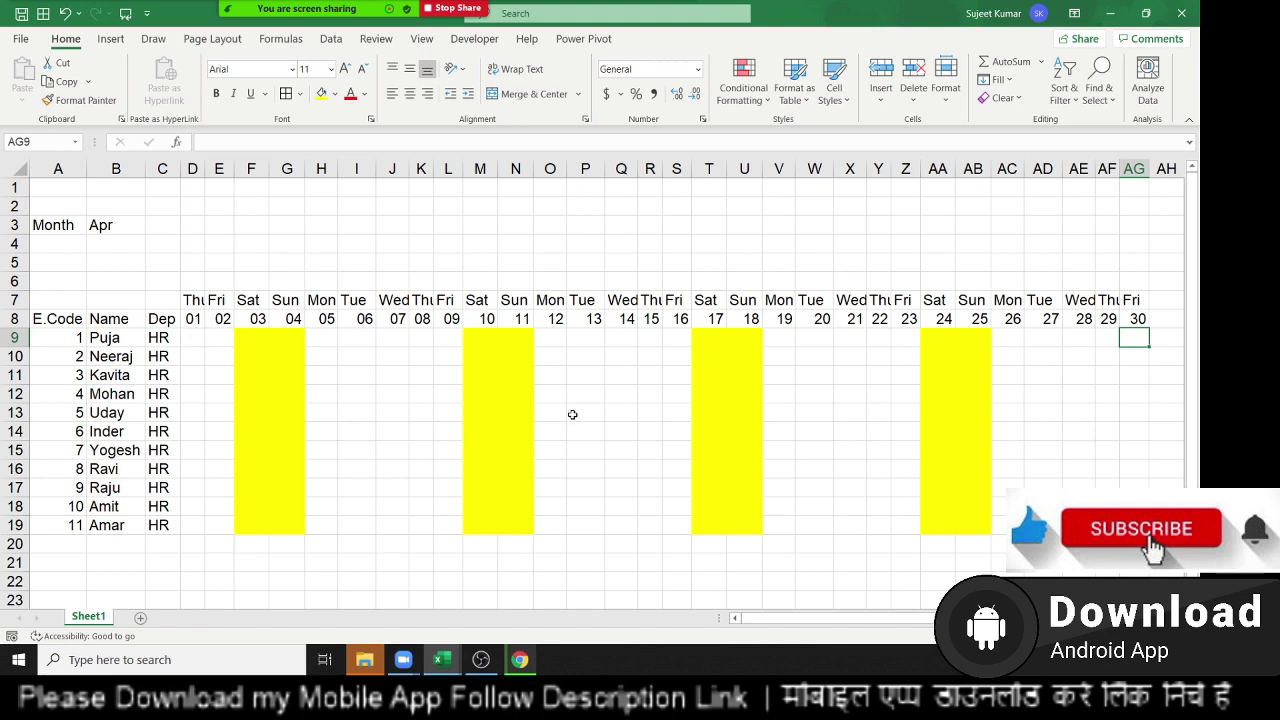
click(218, 337)
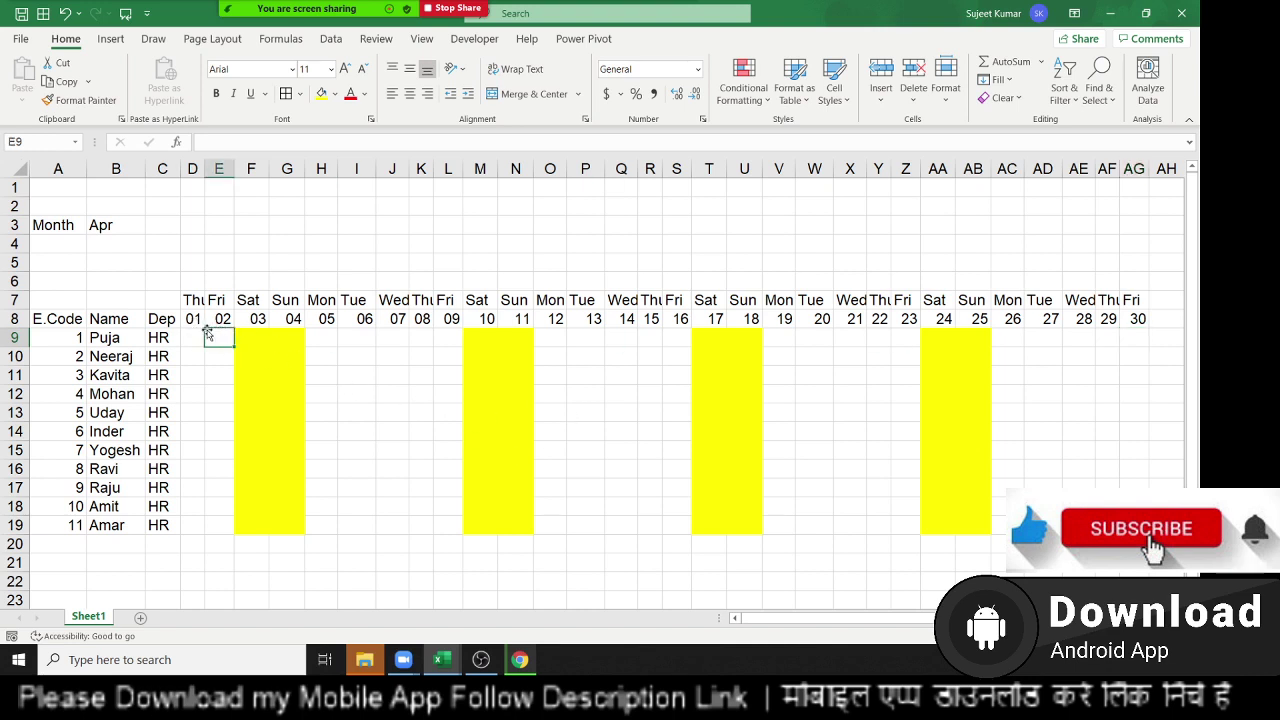
click(196, 336)
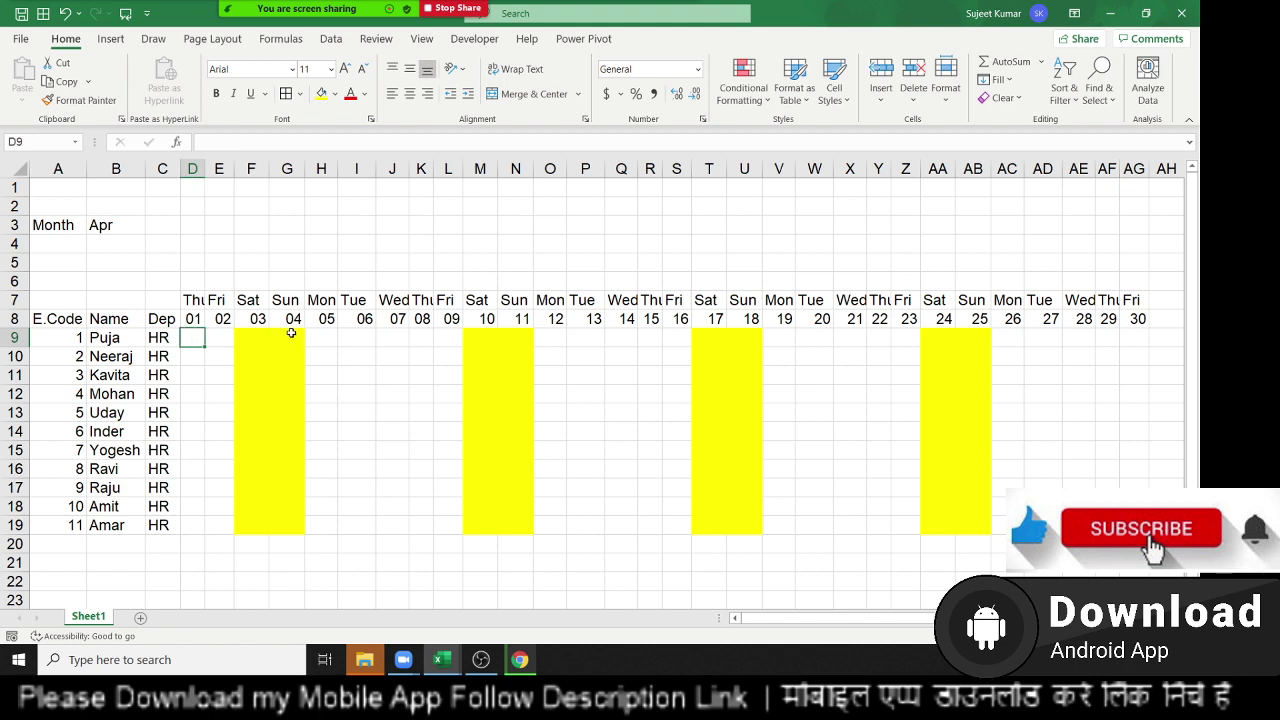
click(194, 301)
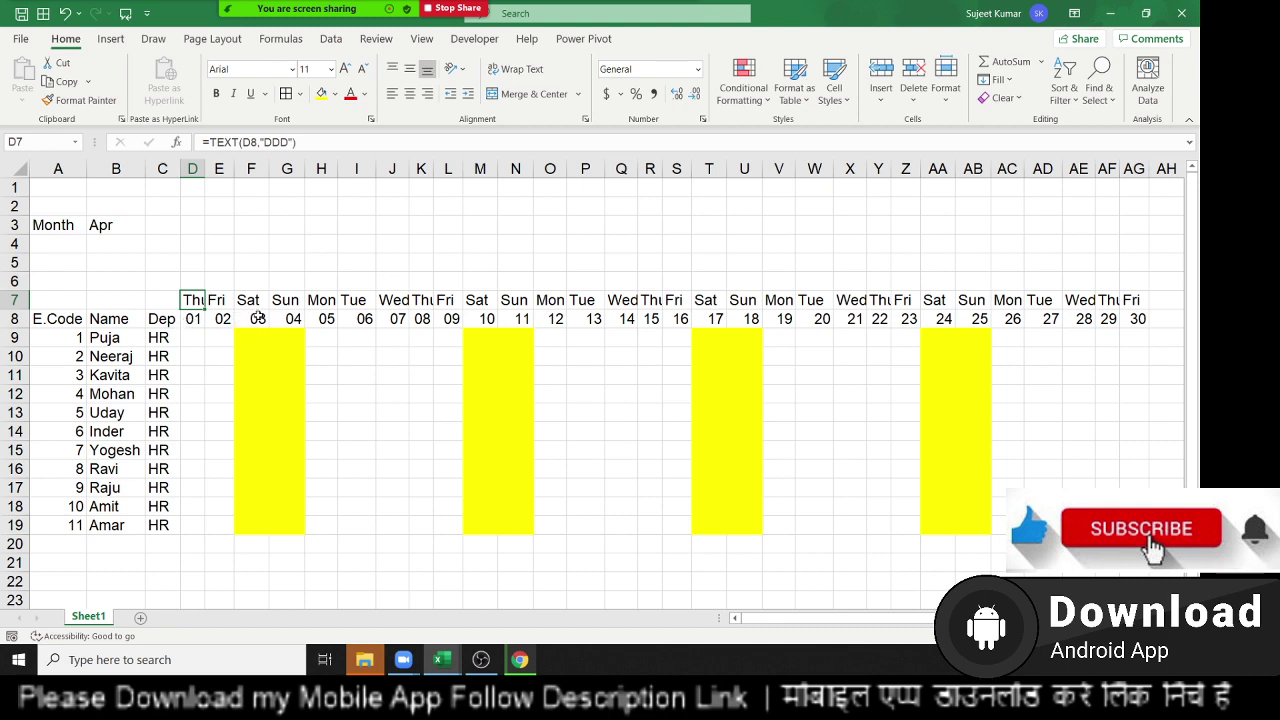
drag(1127, 318, 621, 318)
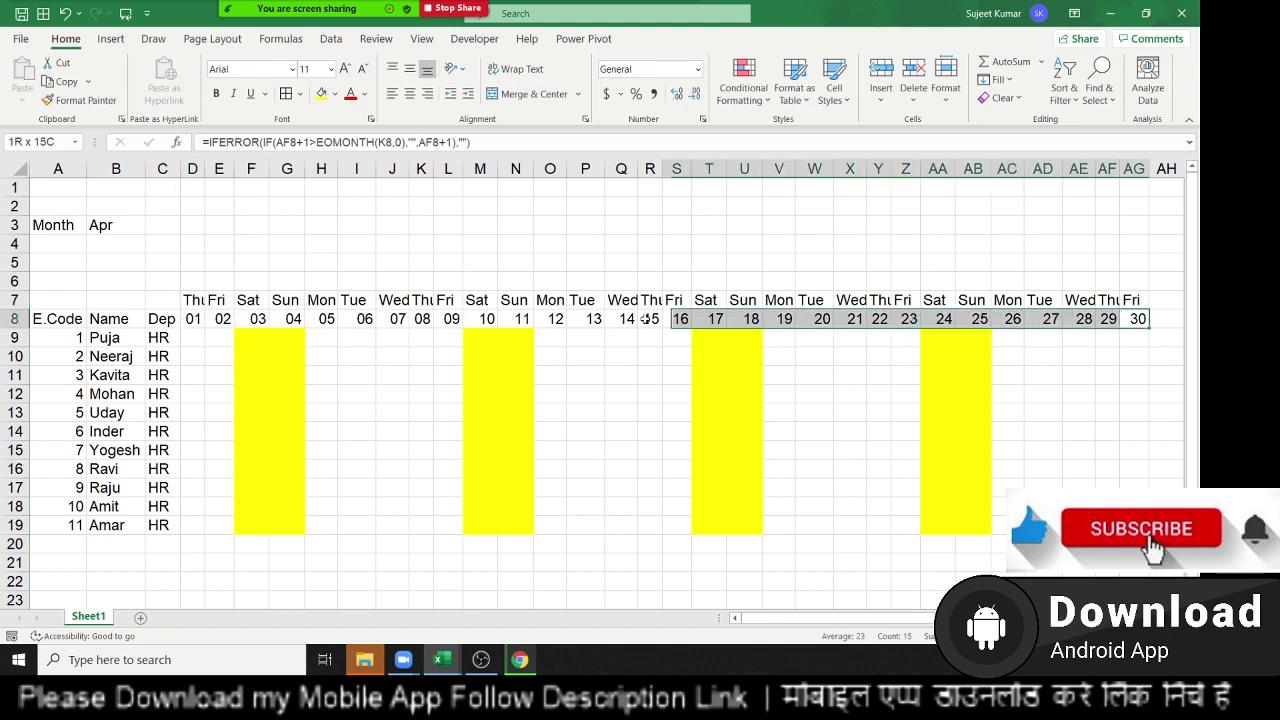
click(631, 371)
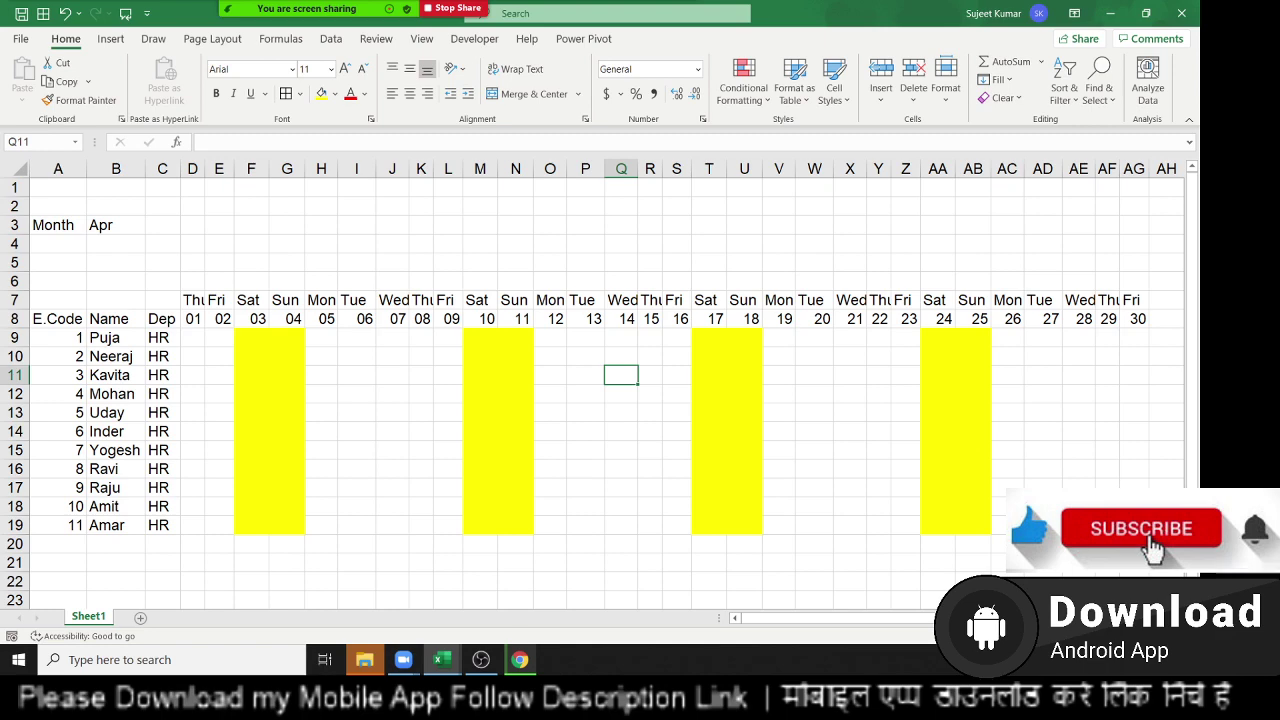
scroll(640, 380, right, 2)
scroll(698, 462, left, 2)
Enter JAN as the month in B3.
click(105, 225)
double_click(105, 225)
text(3)
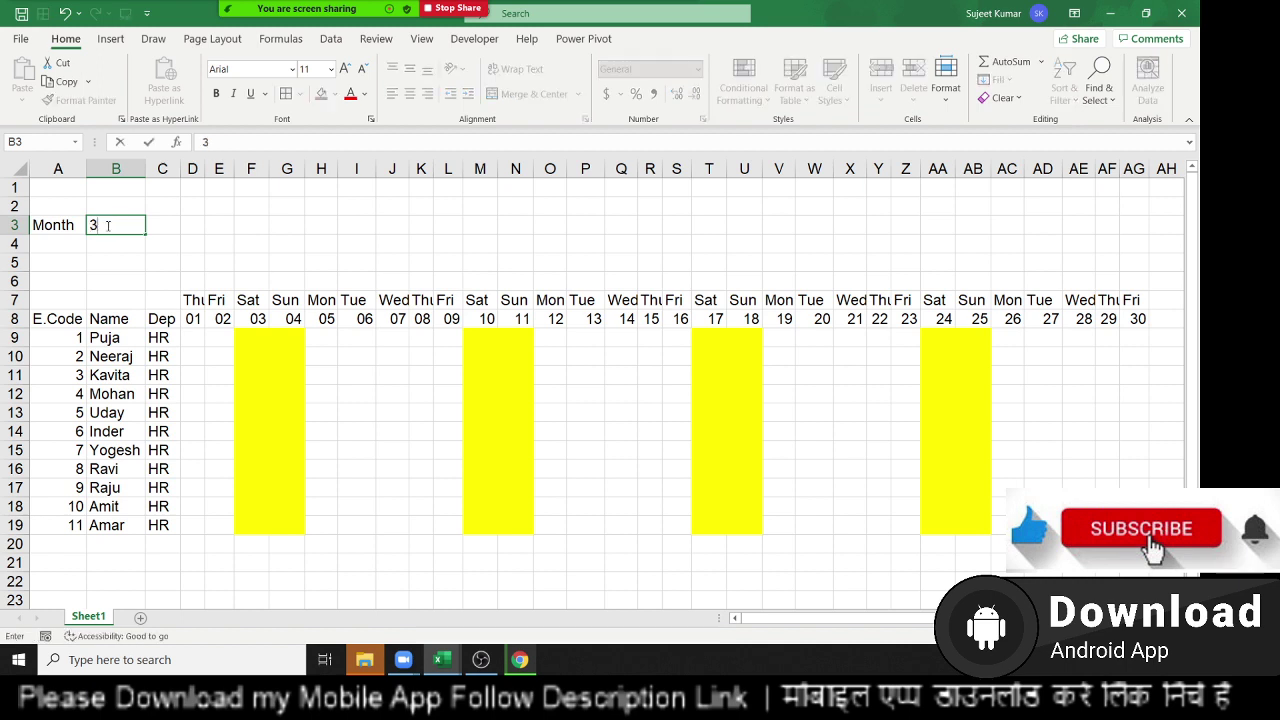
key(Escape)
text(JAN)
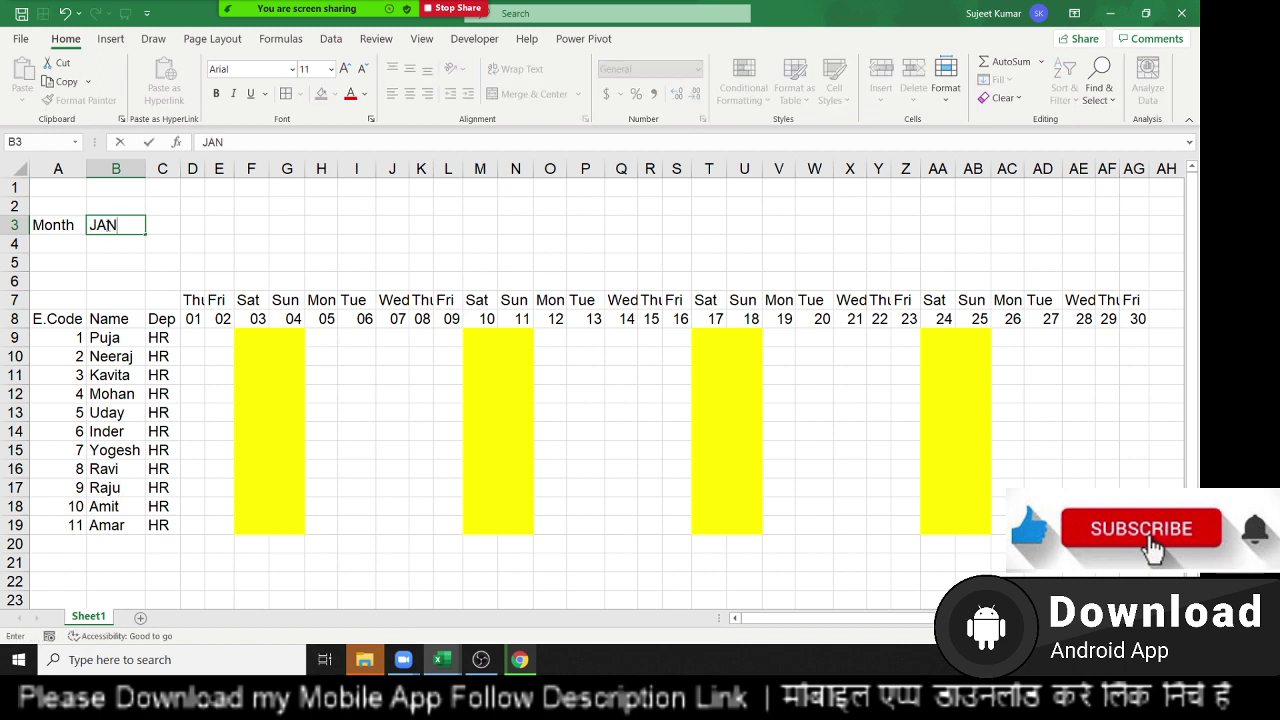
key(Return)
Select the employee table from A8 down to row 19.
key(Down)
key(Down)
key(Down)
key(Down)
key(Left)
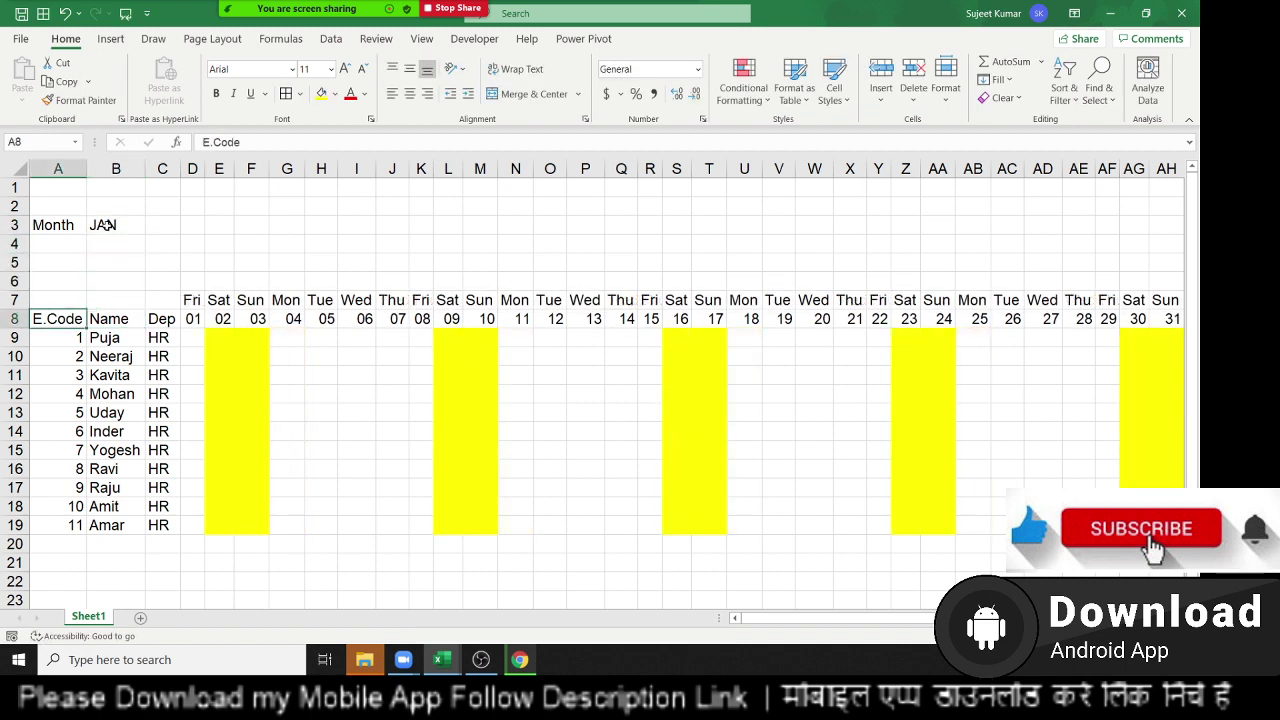
key(shift+Right)
key(shift+Right)
key(ctrl+shift+Down)
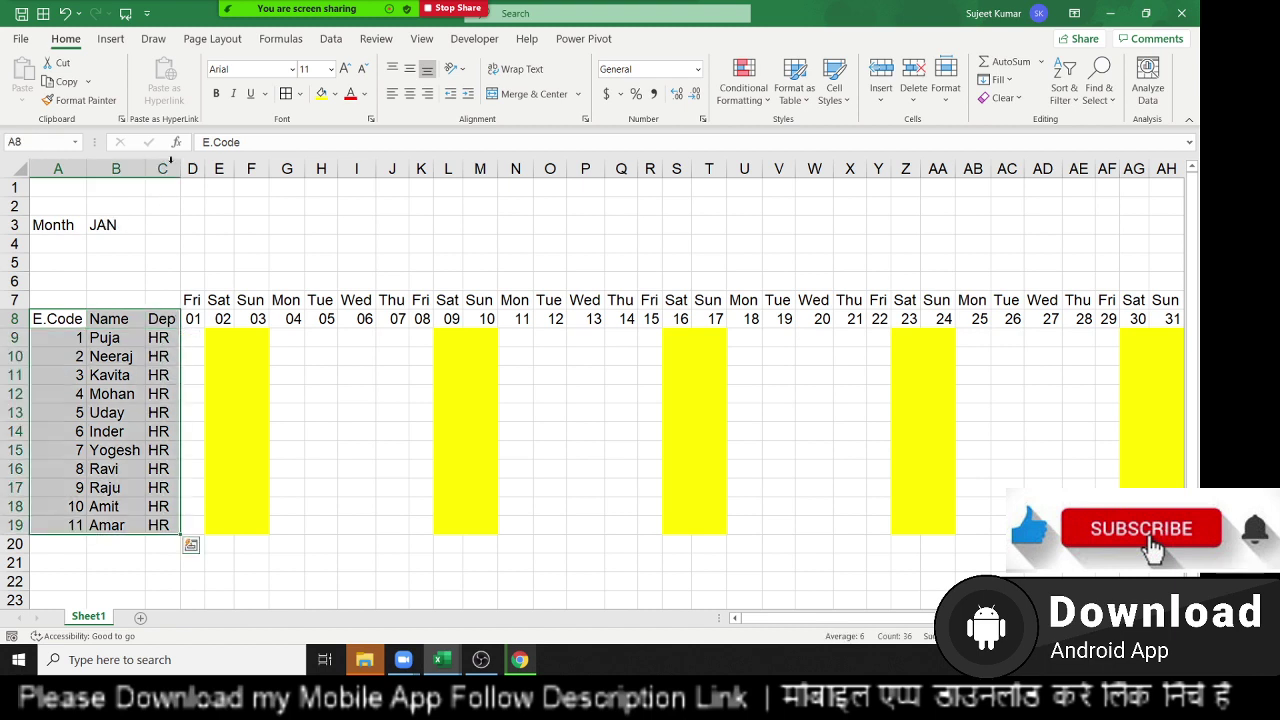
Apply All Borders to A8:C19, then to the day grid D8:AH19.
click(285, 94)
key(Right)
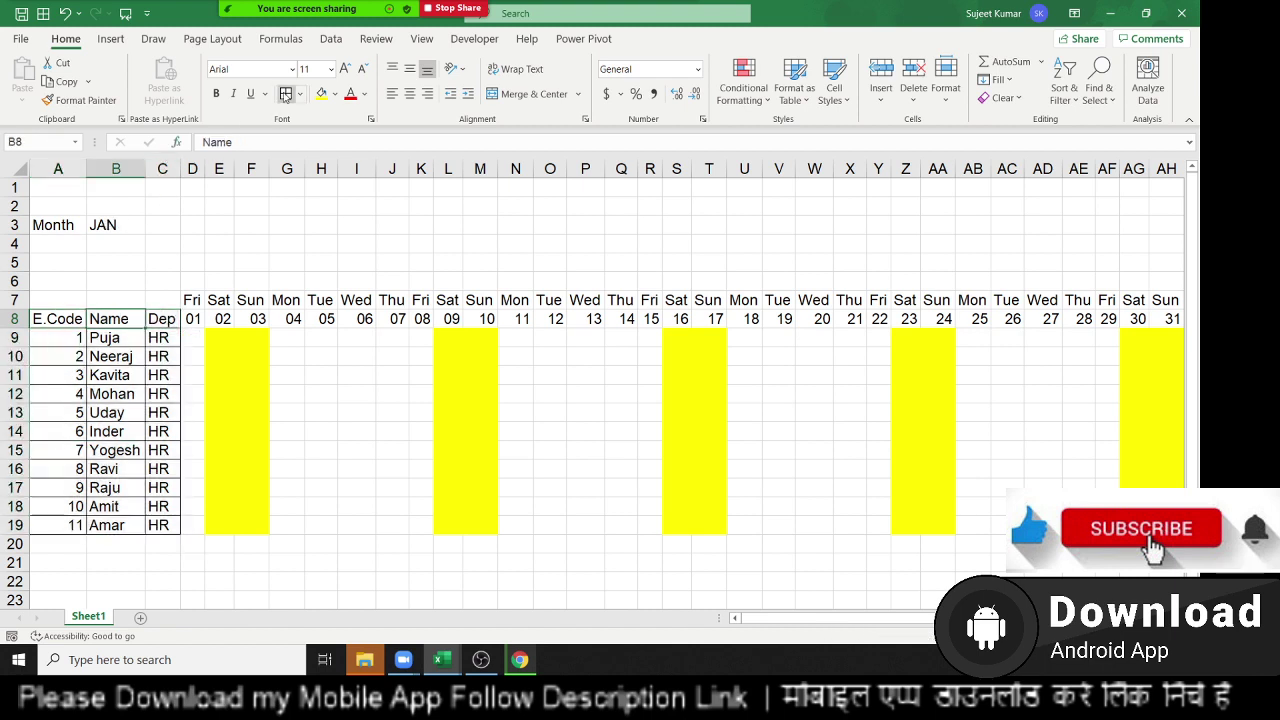
key(Right)
key(Right)
key(ctrl+shift+Right)
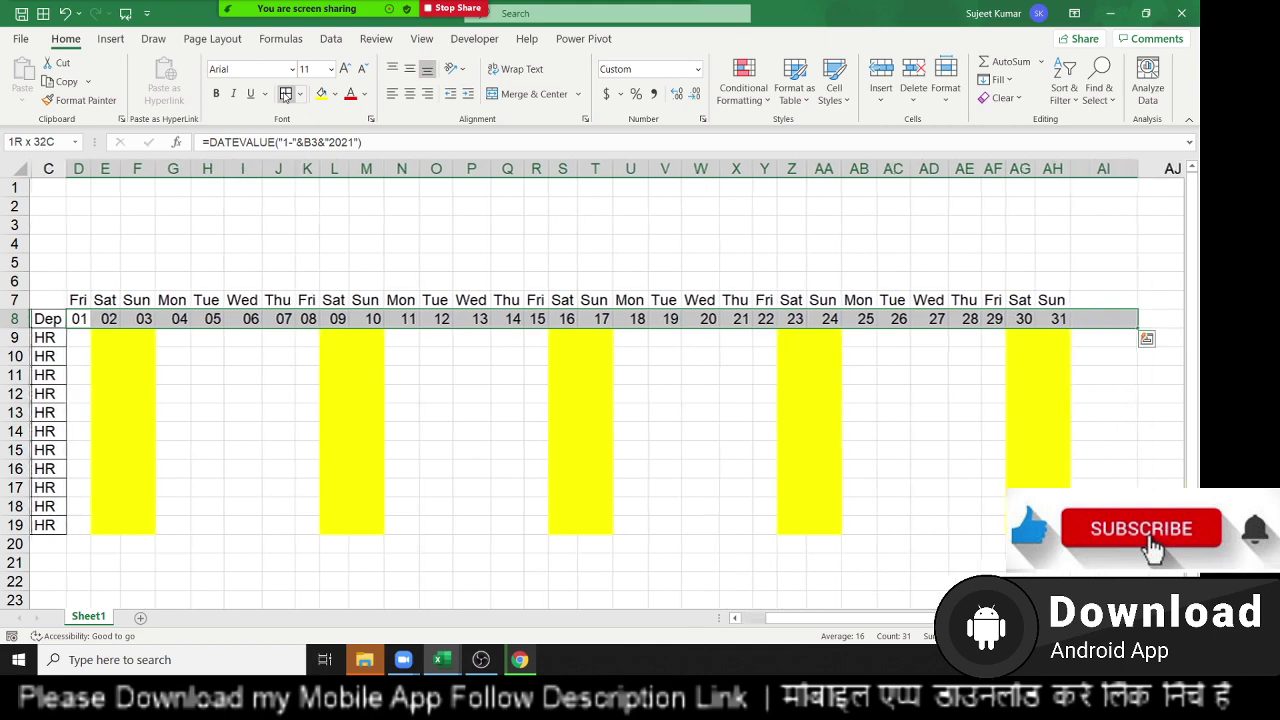
key(shift+Down)
key(shift+Down)
key(shift+Down)
key(shift+Down)
key(shift+Down)
key(shift+Down)
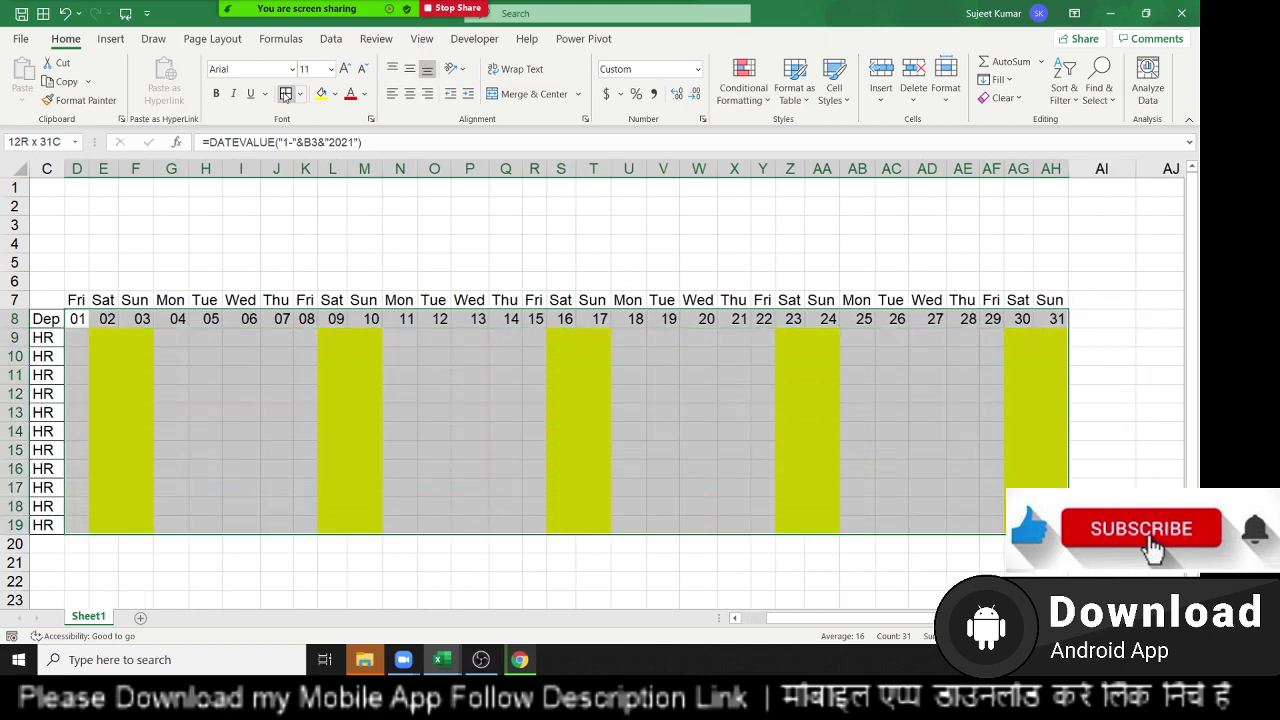
click(285, 95)
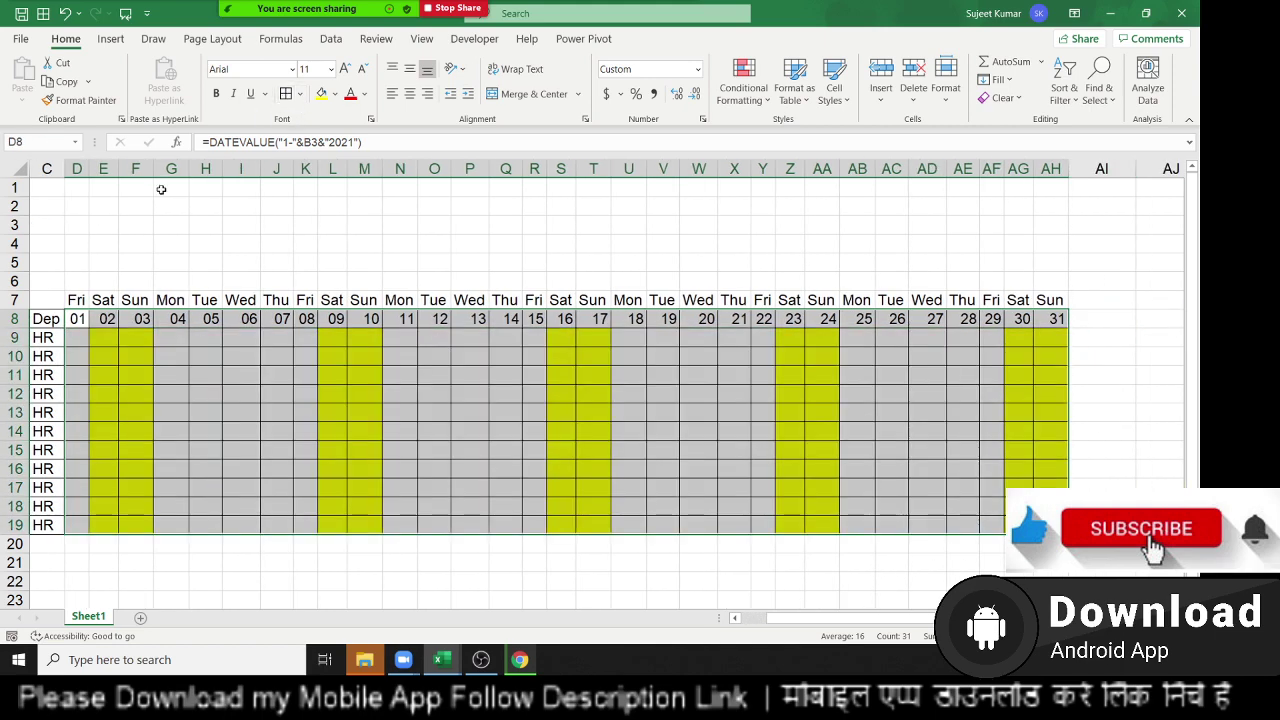
click(145, 190)
key(Left)
key(Left)
key(Left)
key(Left)
key(Left)
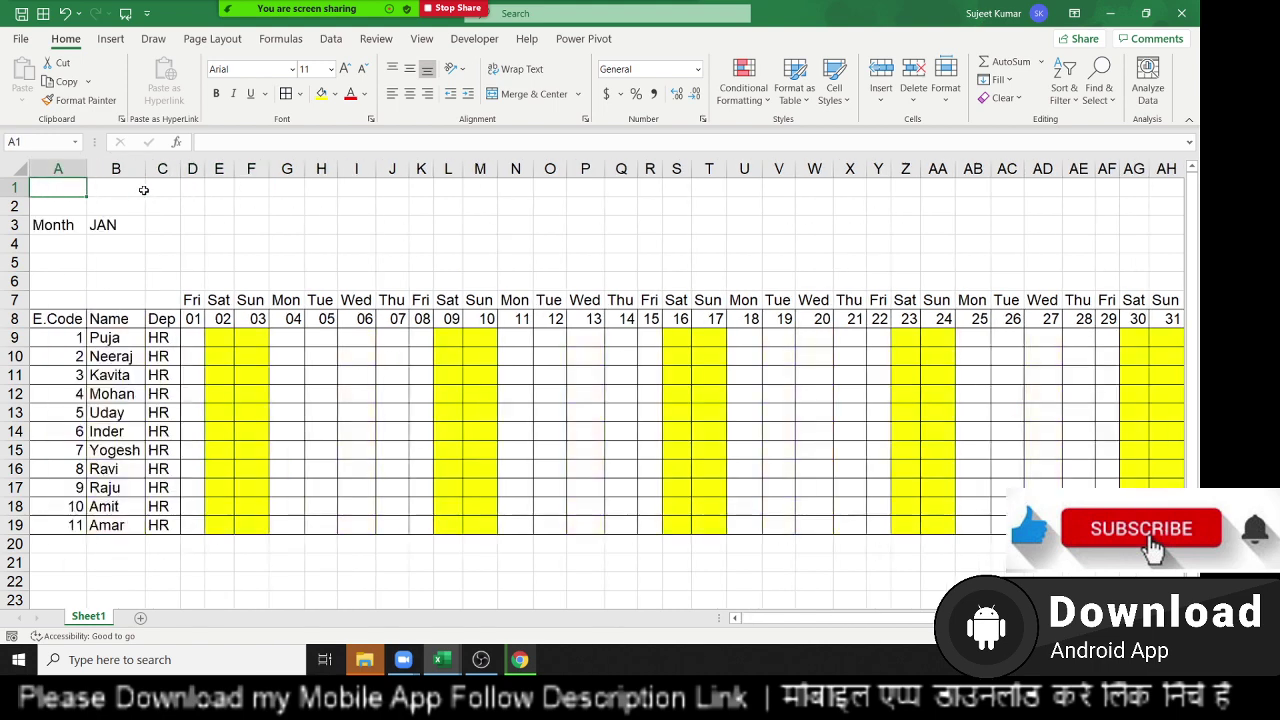
key(Down)
key(Down)
key(Down)
key(Right)
key(Up)
text(J)
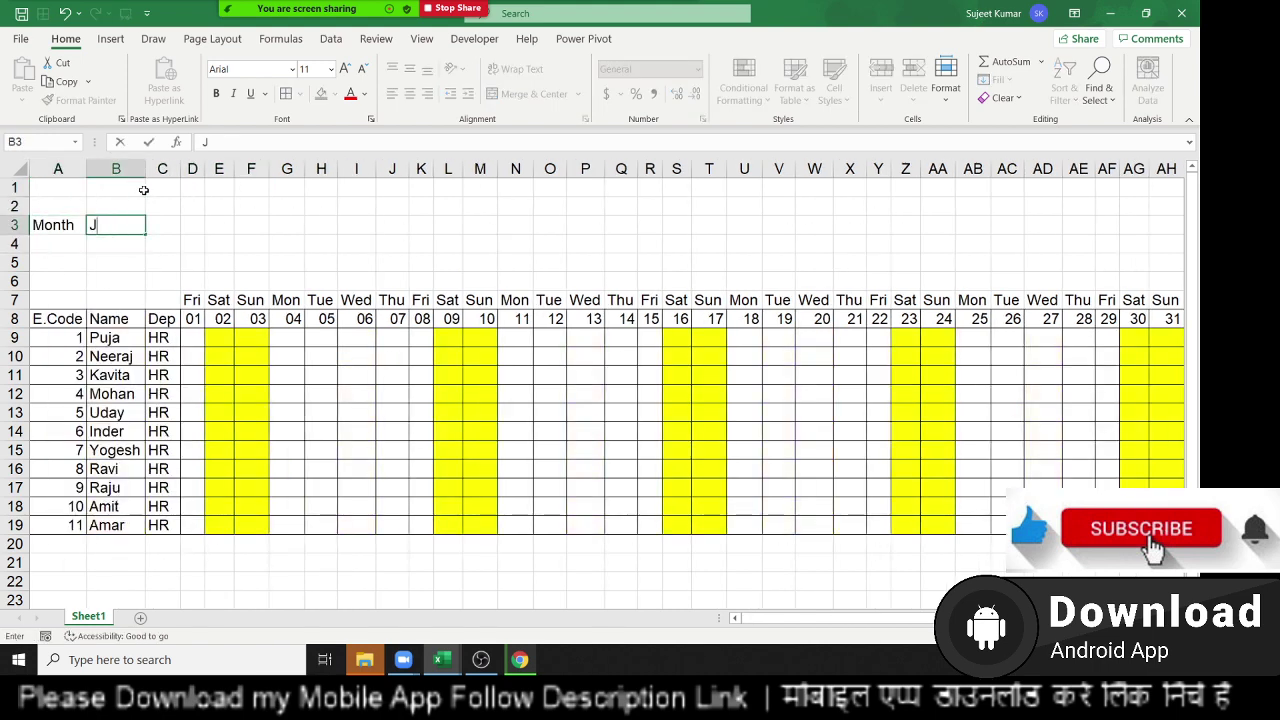
text(AN)
key(Return)
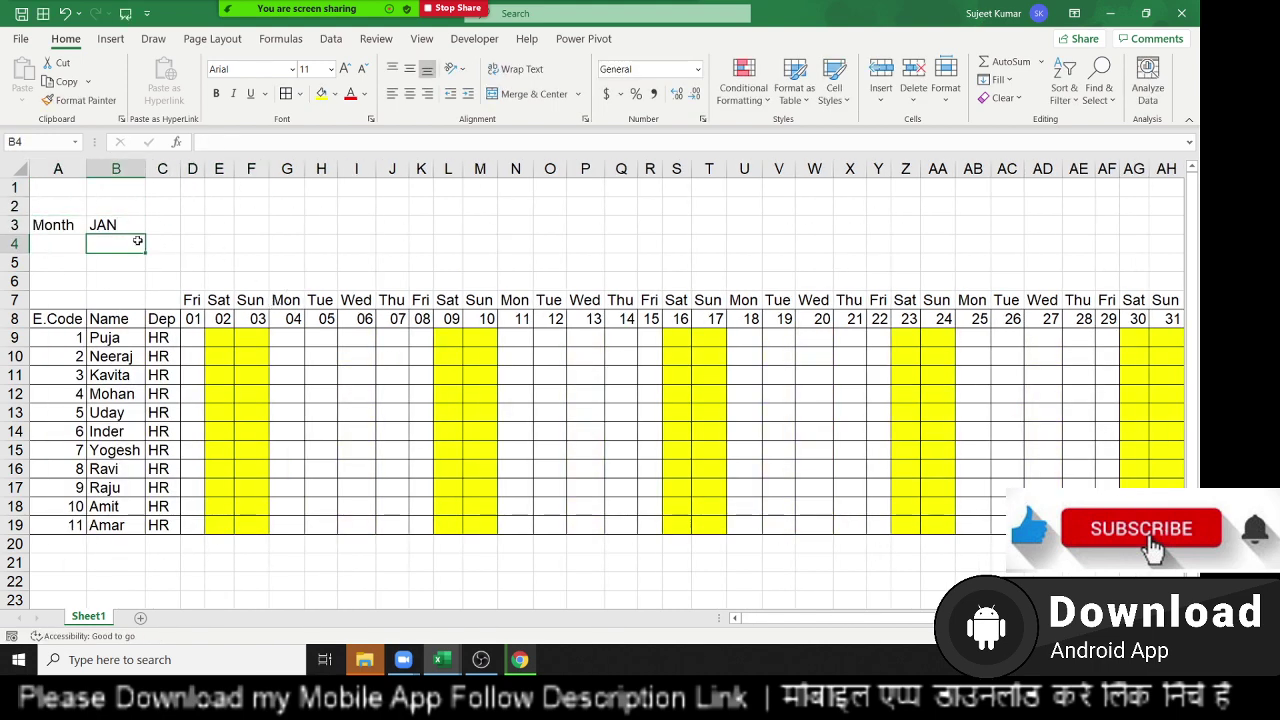
click(126, 227)
text(Feb)
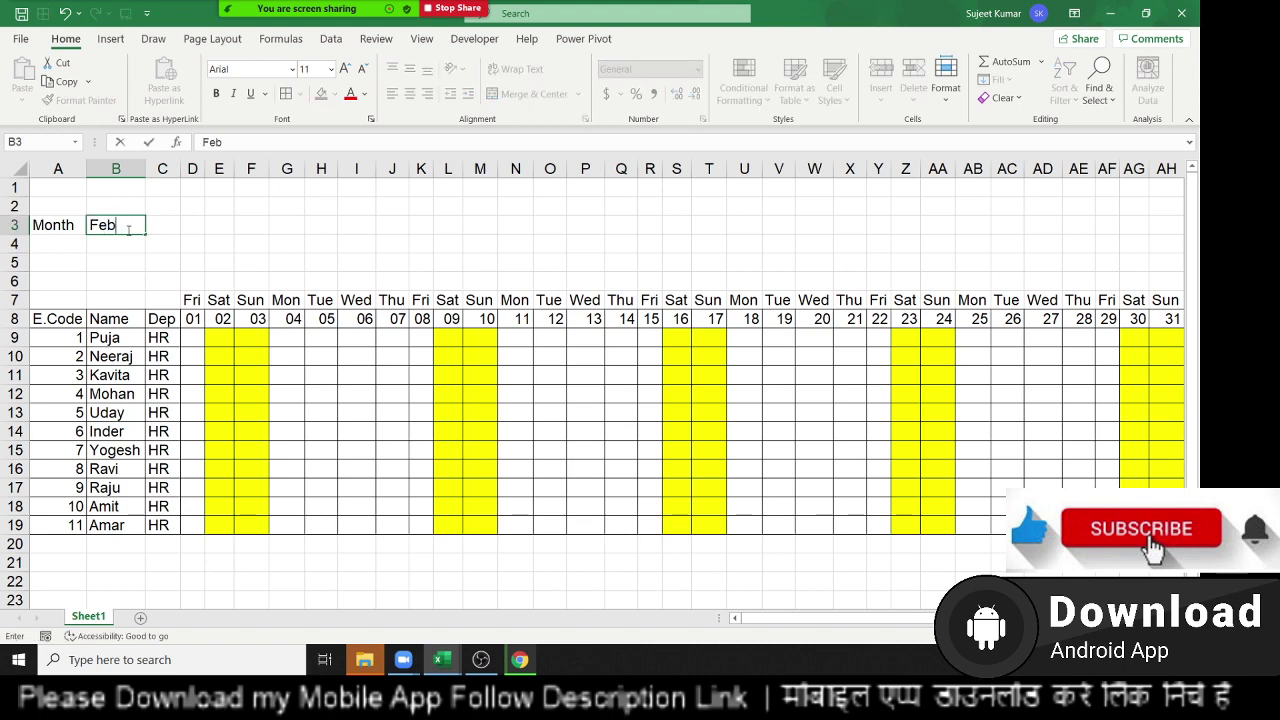
key(Return)
mouse_move(1112, 285)
mouse_down()
mouse_move(1150, 386)
mouse_move(1166, 525)
mouse_up()
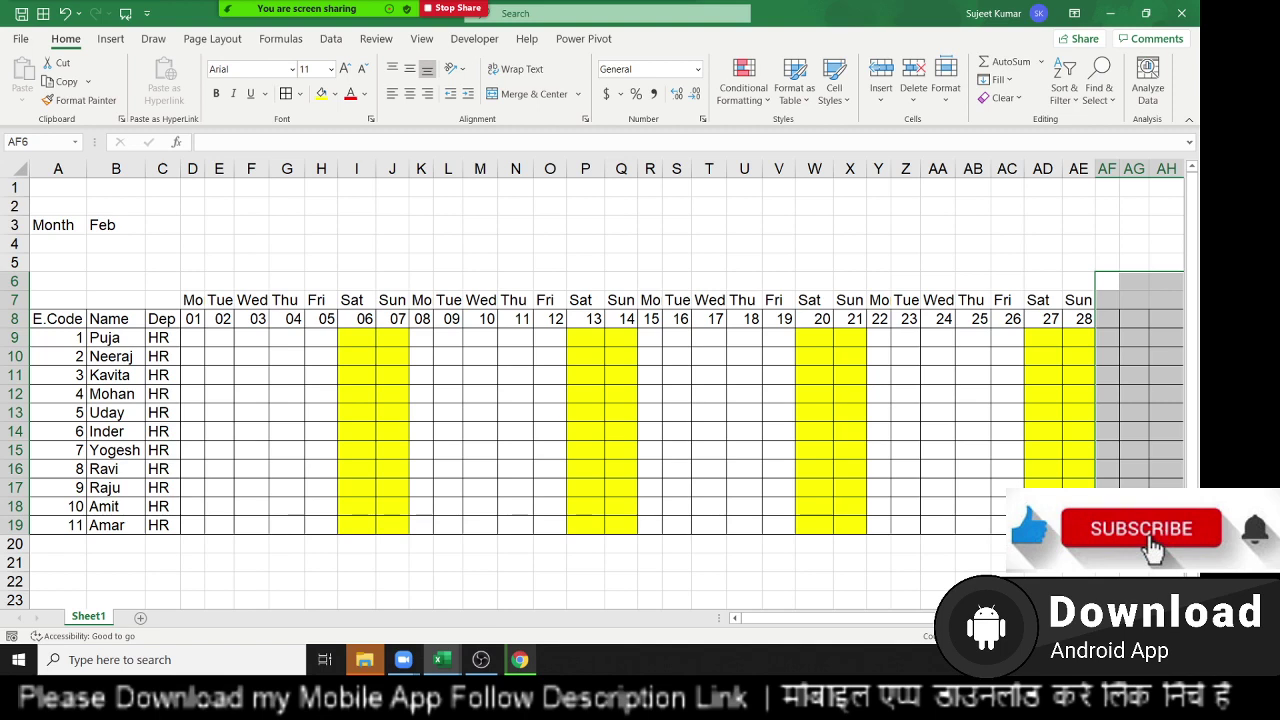
click(657, 435)
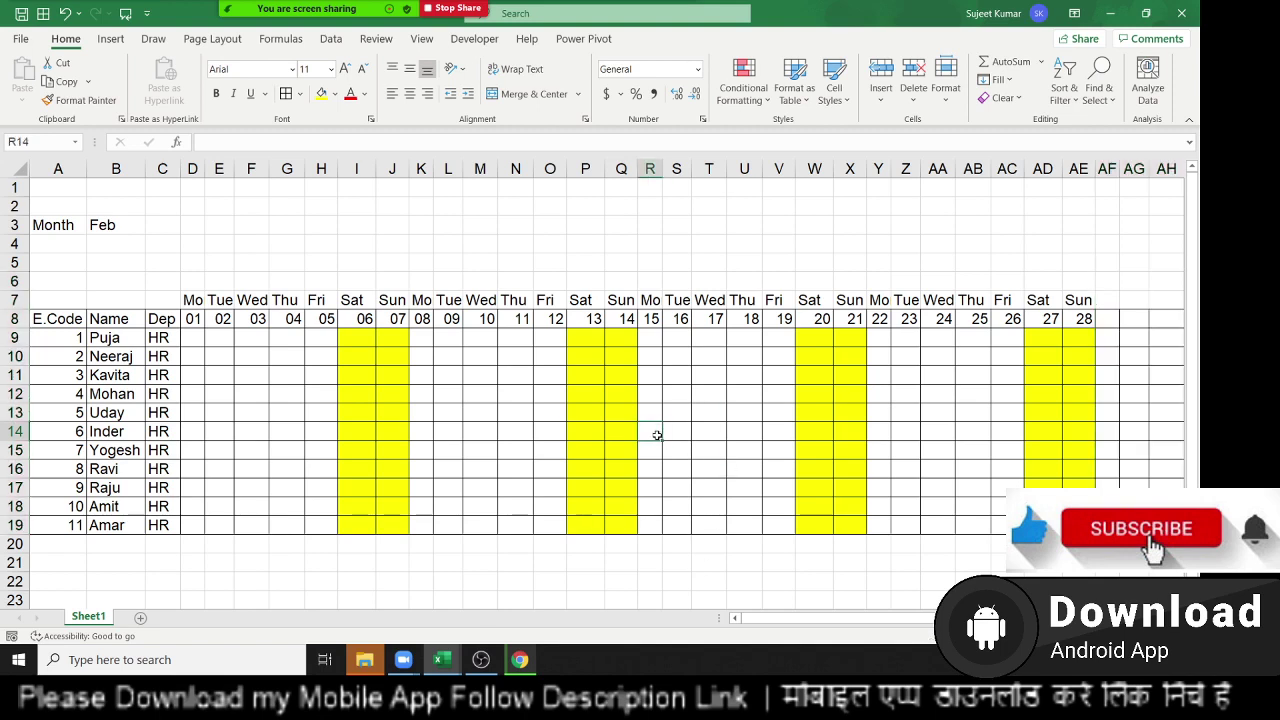
key(ctrl+z)
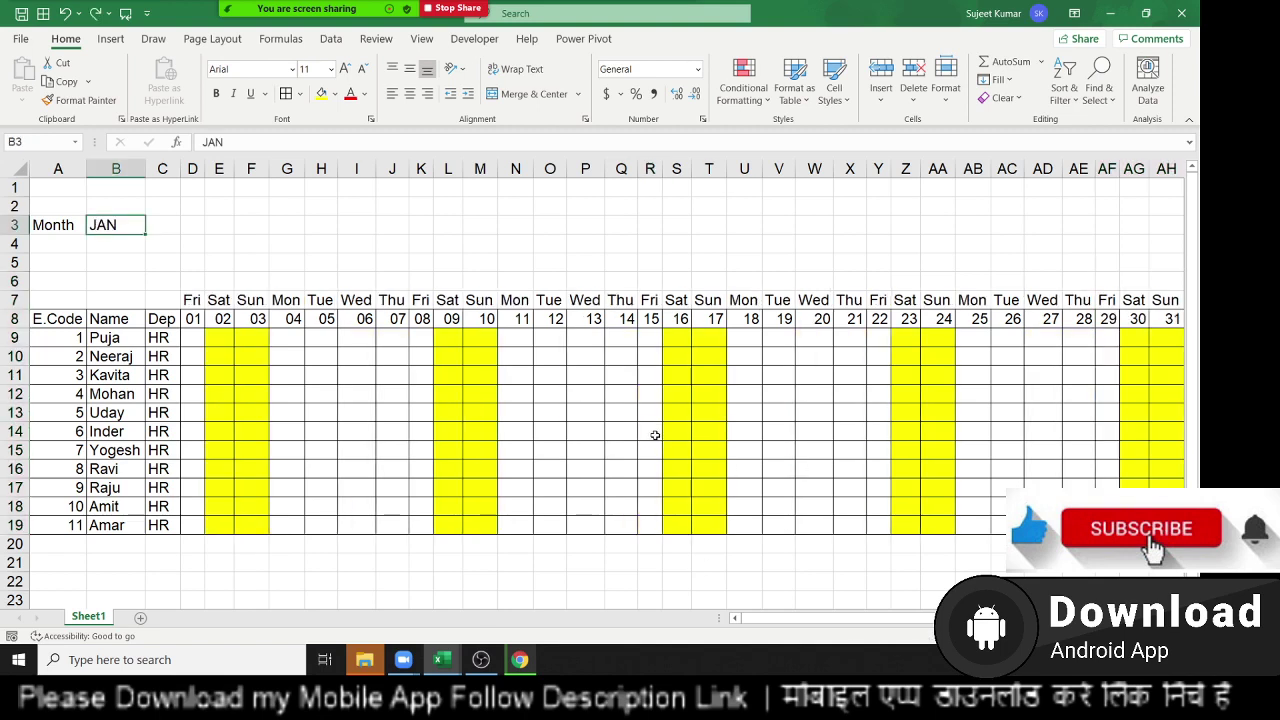
click(360, 245)
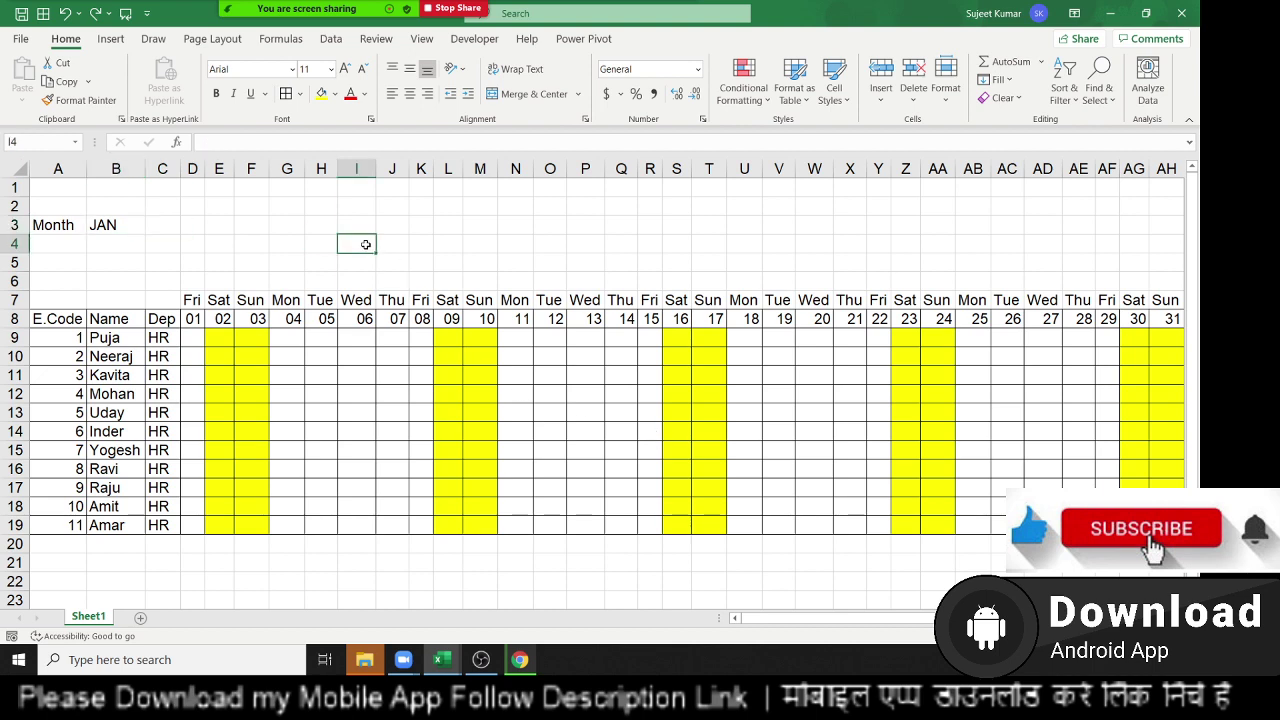
key(ctrl+z)
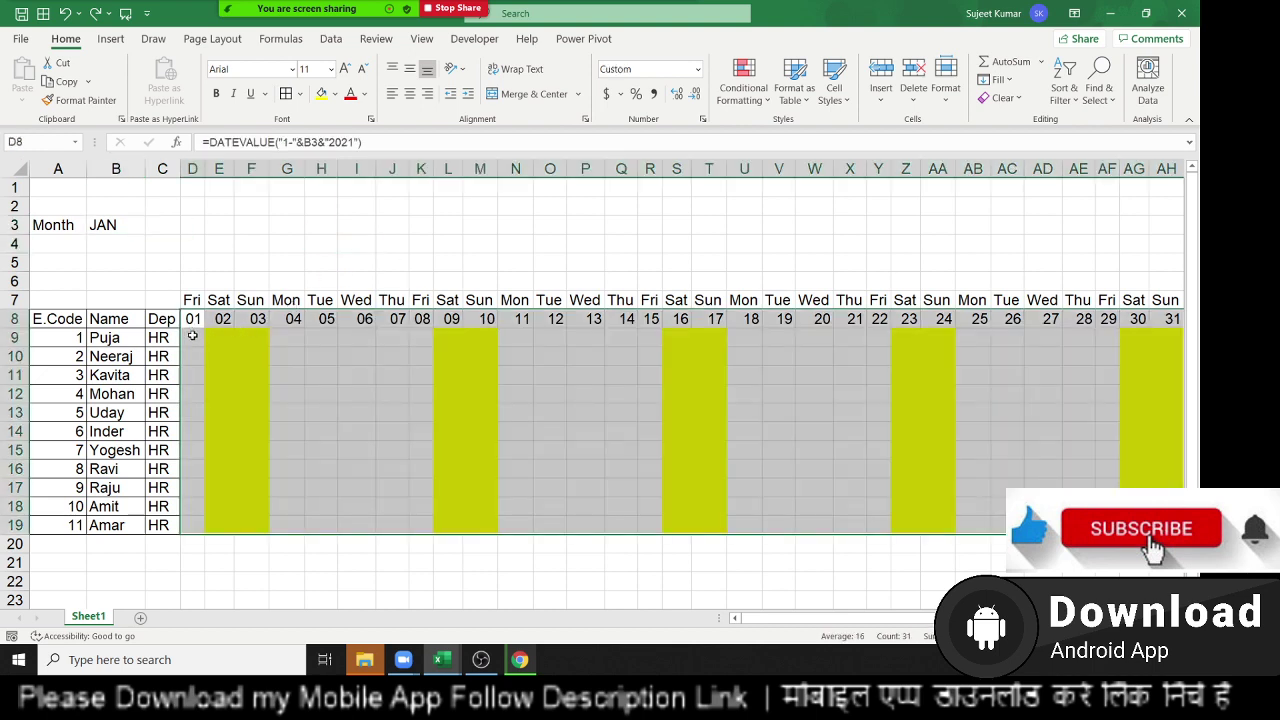
Check D9, the D7 weekday formula and the grid's extent before adding a rule.
click(192, 337)
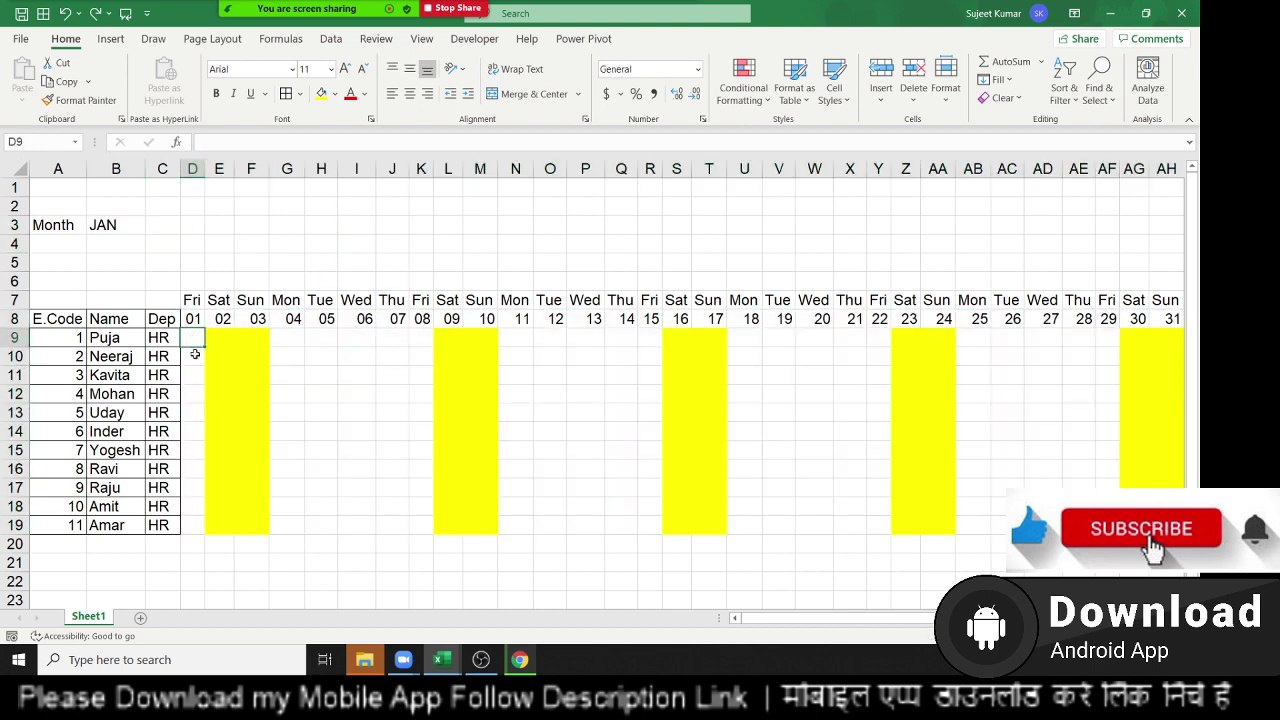
click(193, 300)
click(754, 104)
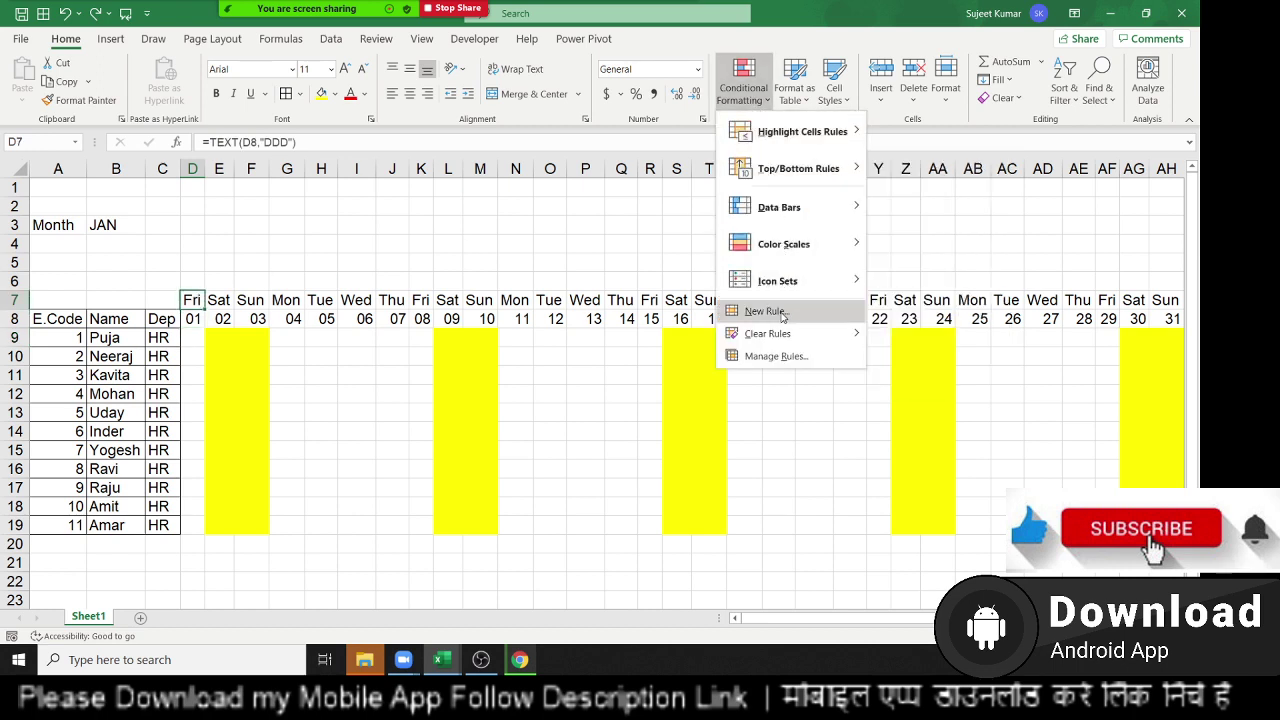
click(201, 411)
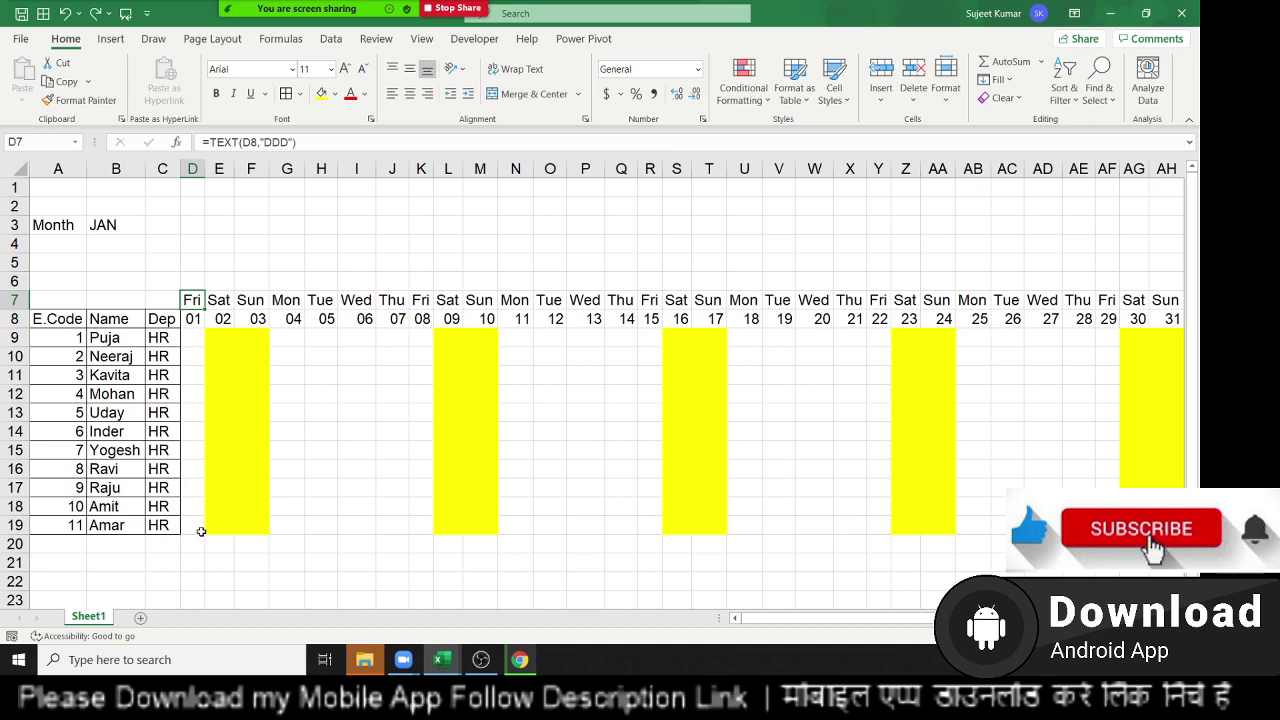
click(200, 528)
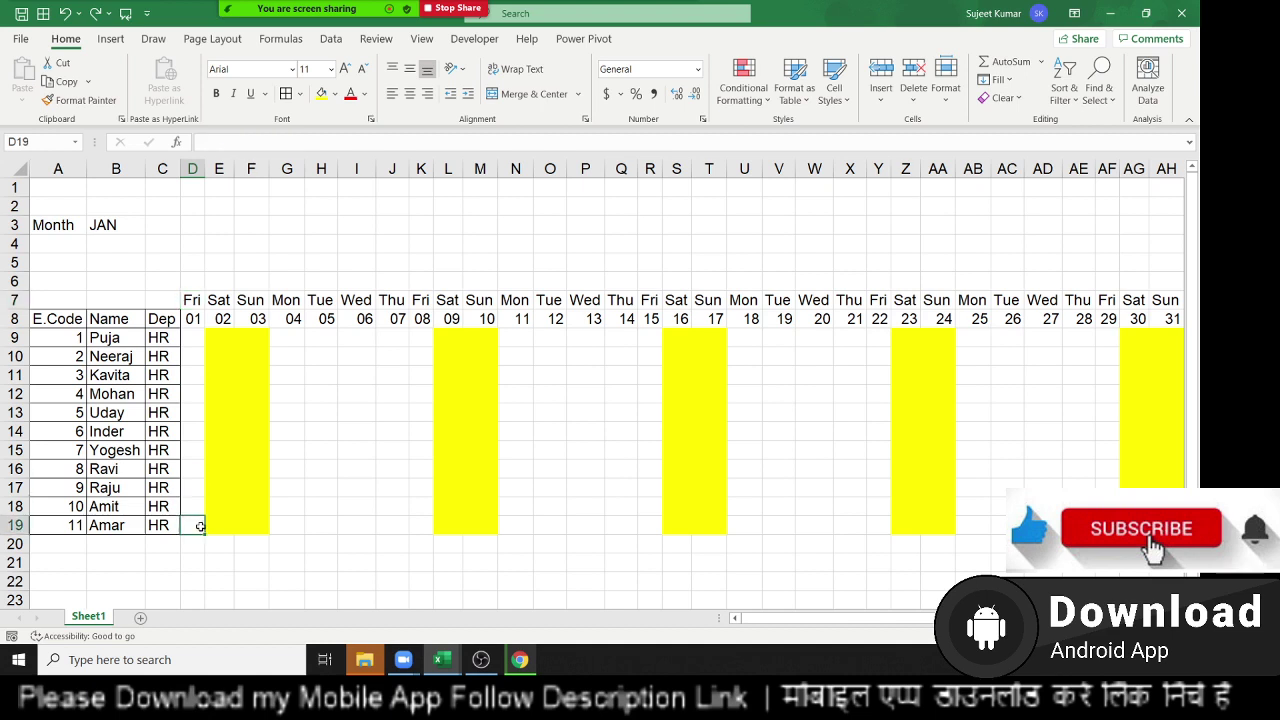
click(190, 338)
Start a new formula-based conditional rule on D9 with =$D$7<>"".
click(748, 100)
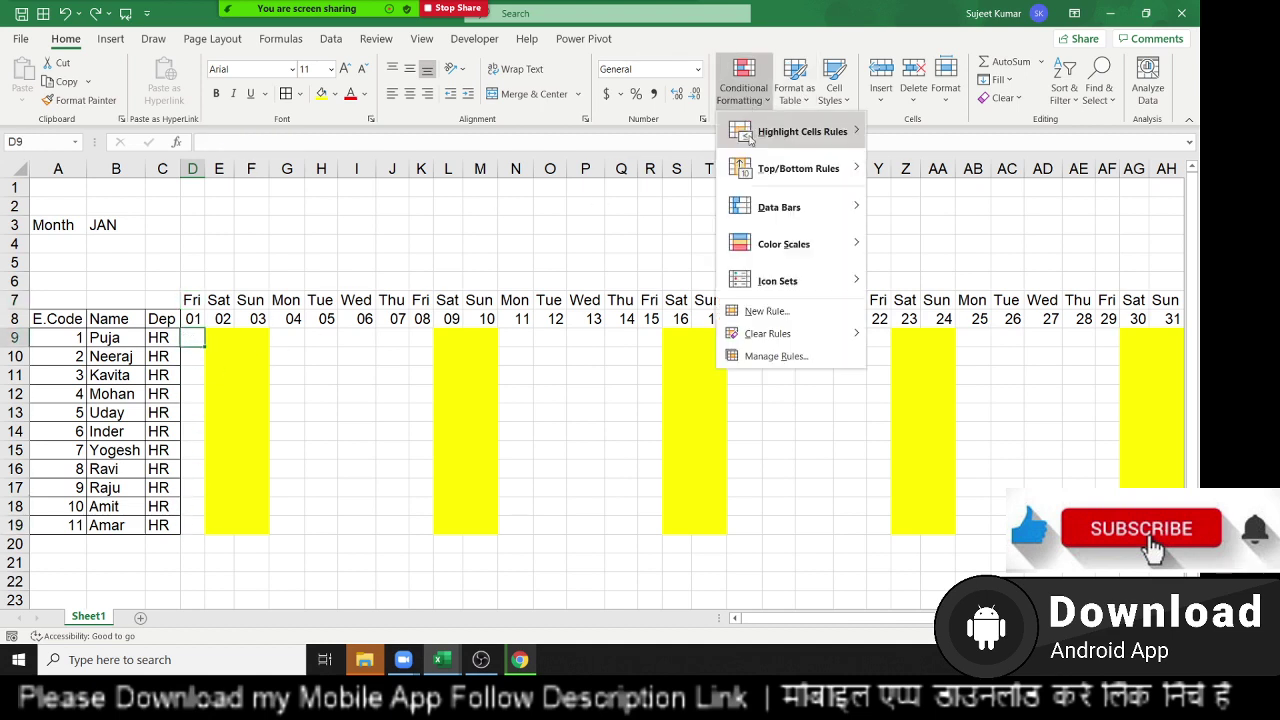
click(766, 312)
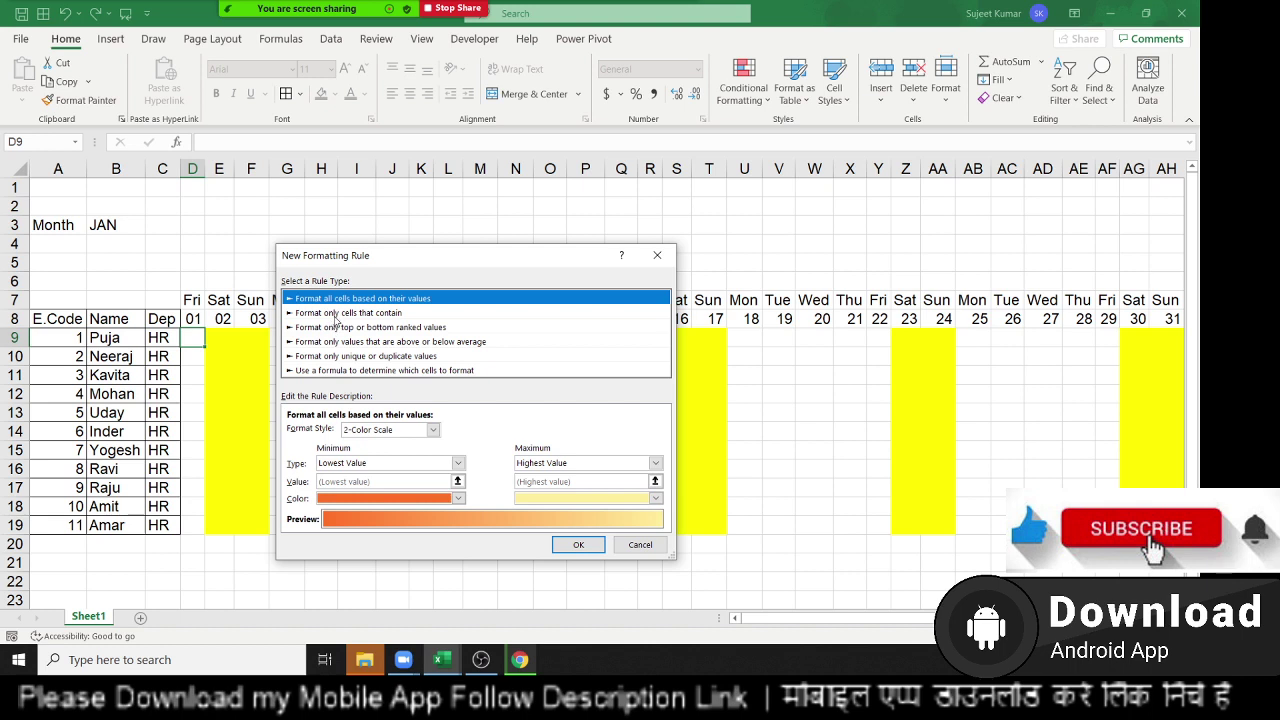
click(336, 313)
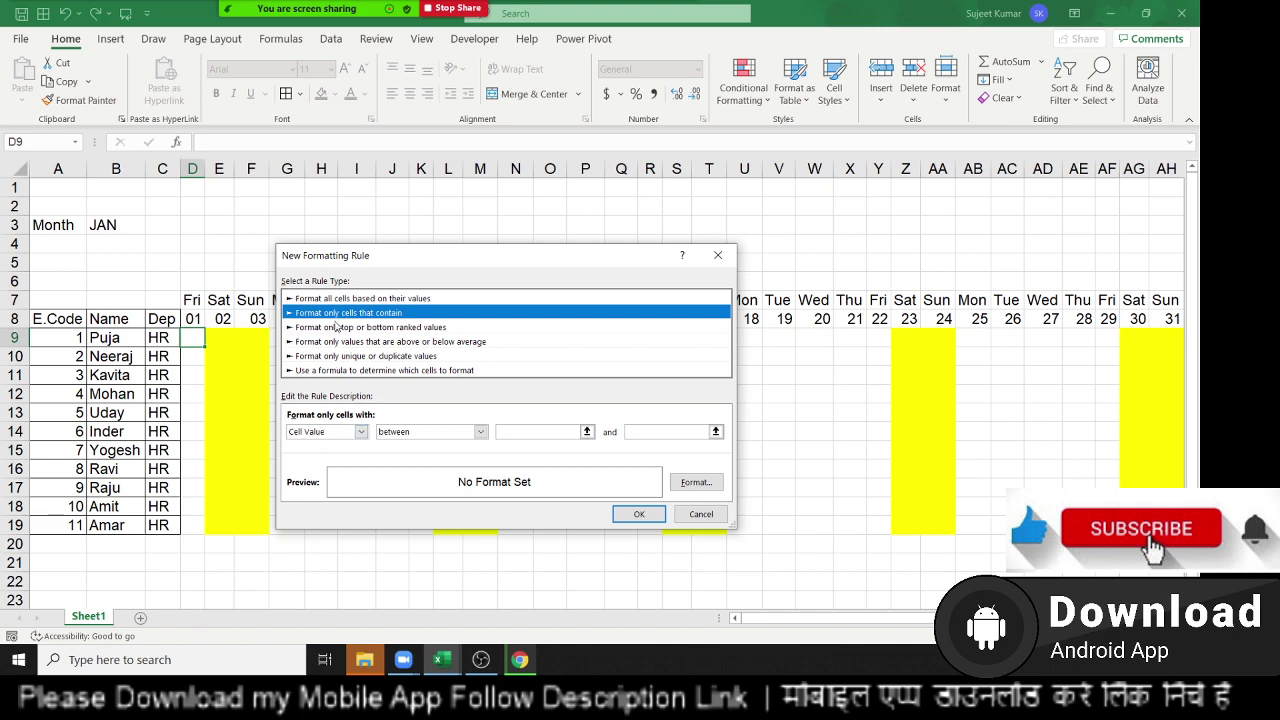
click(322, 372)
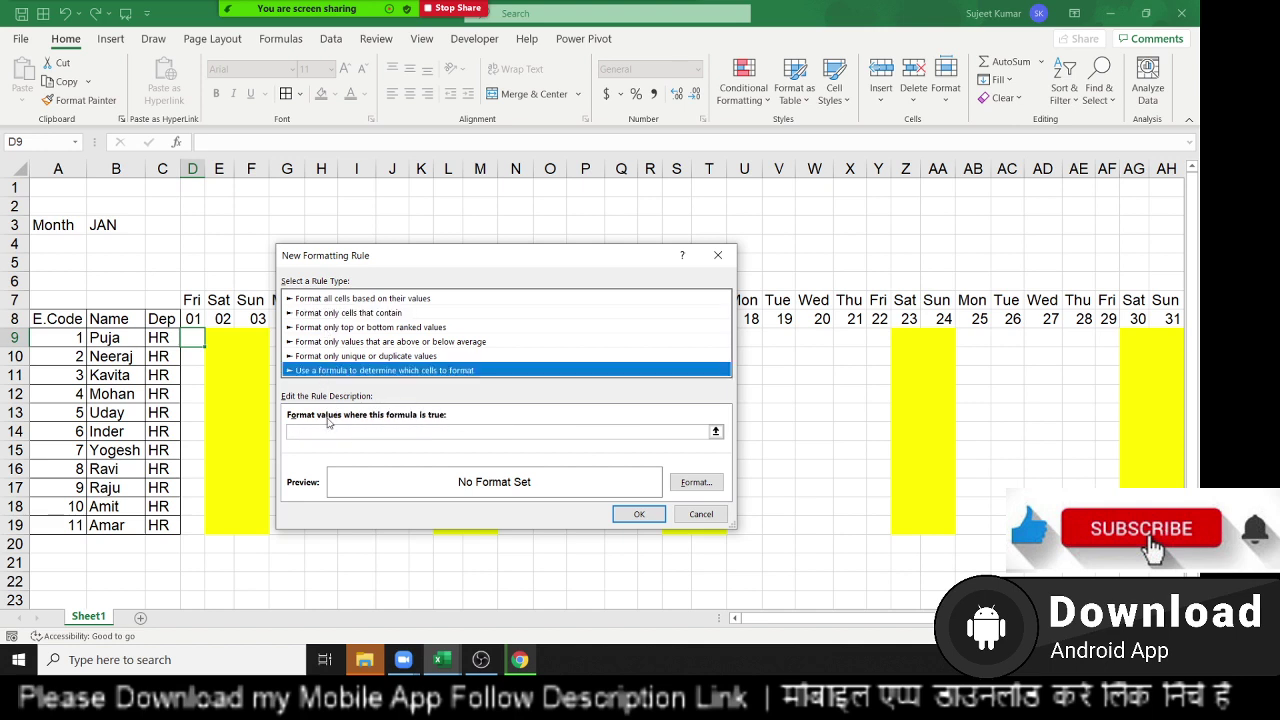
click(328, 430)
click(191, 300)
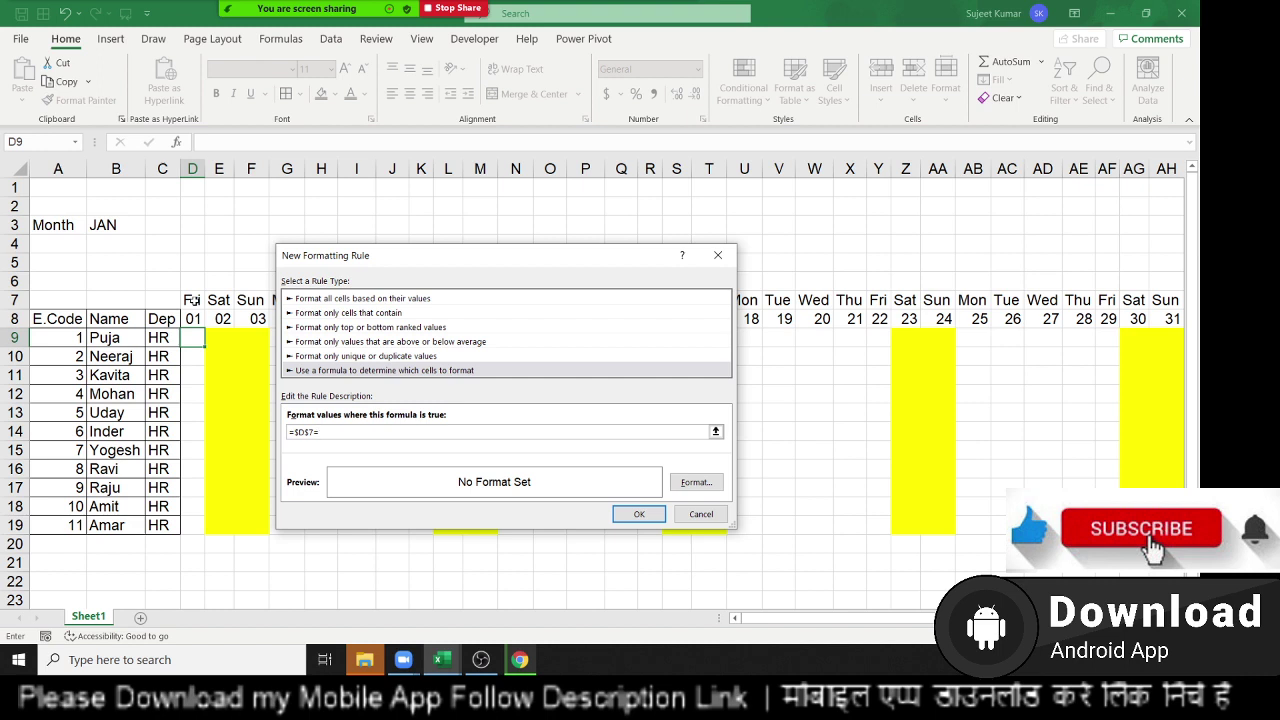
text(>")
Give the rule top, left, bottom and right borders and save it.
click(686, 484)
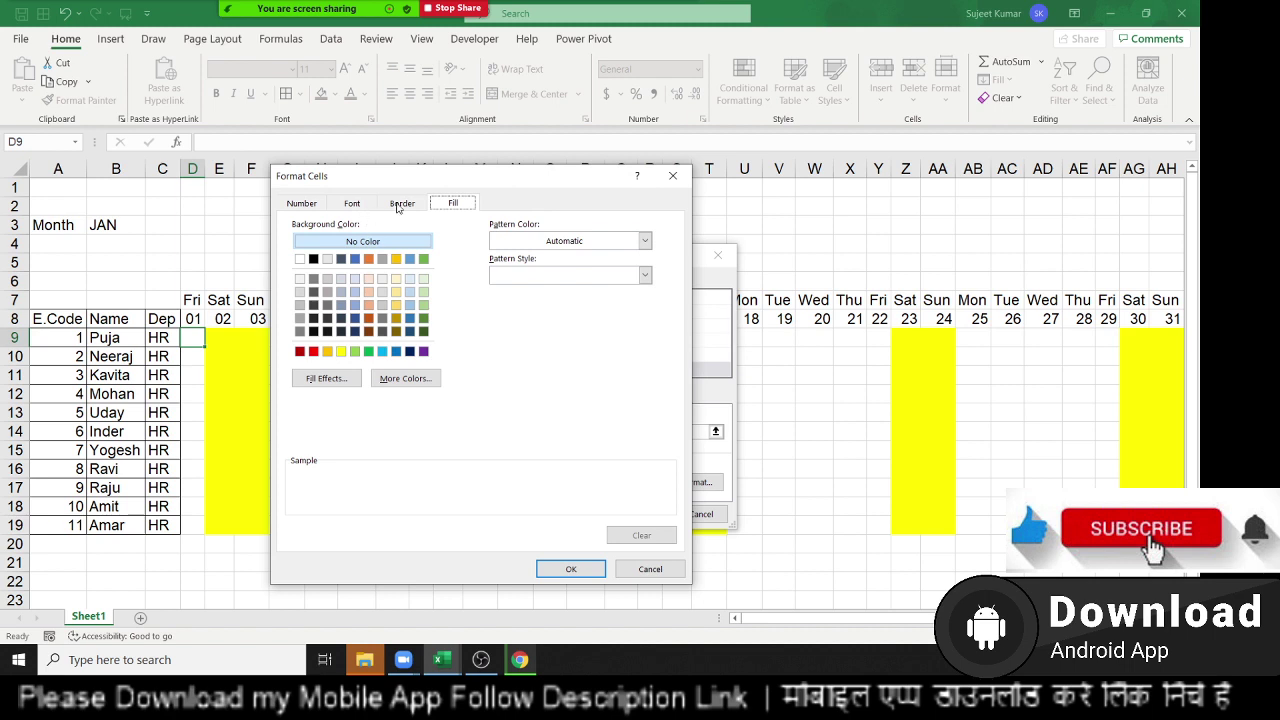
click(400, 205)
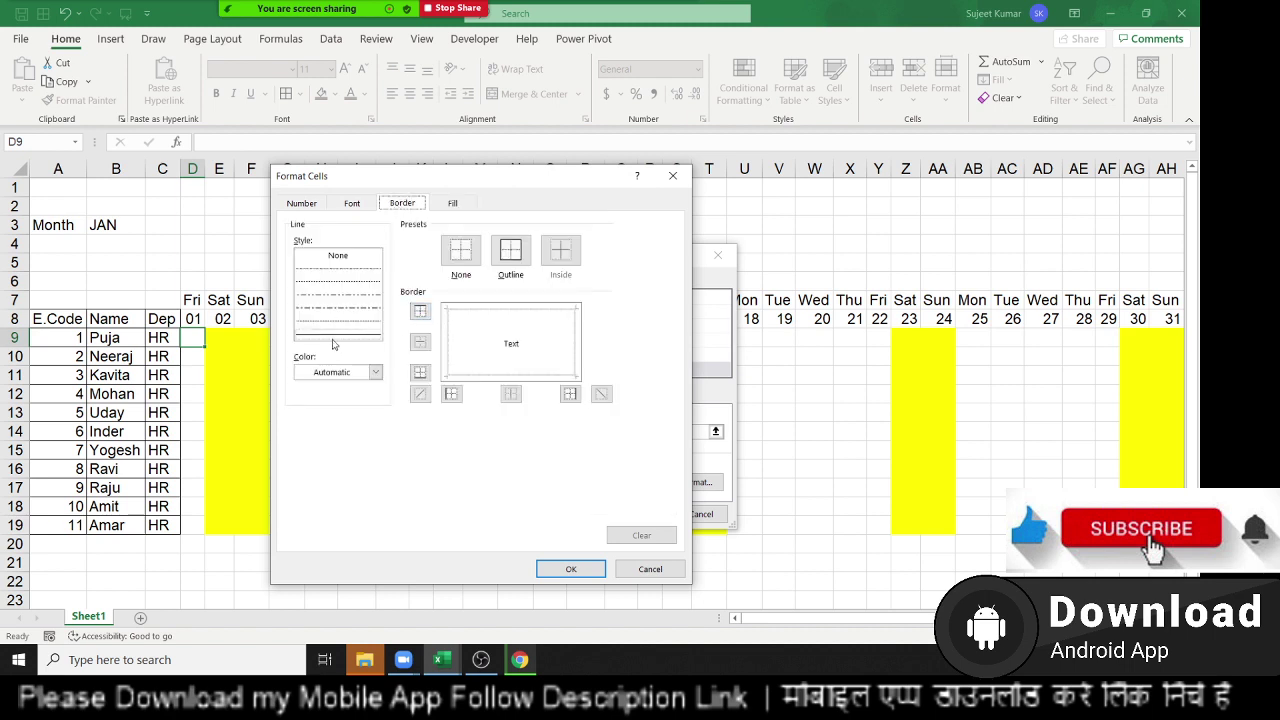
click(476, 312)
click(452, 342)
click(478, 378)
click(576, 368)
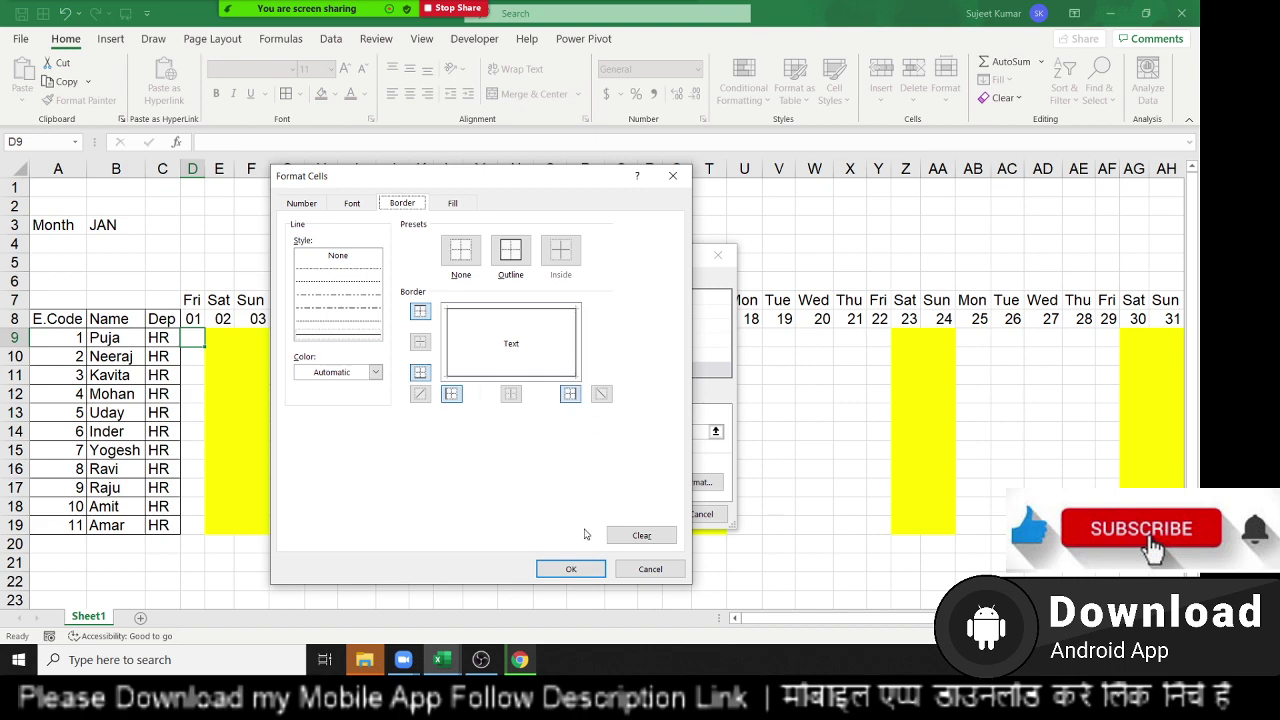
click(571, 568)
click(632, 519)
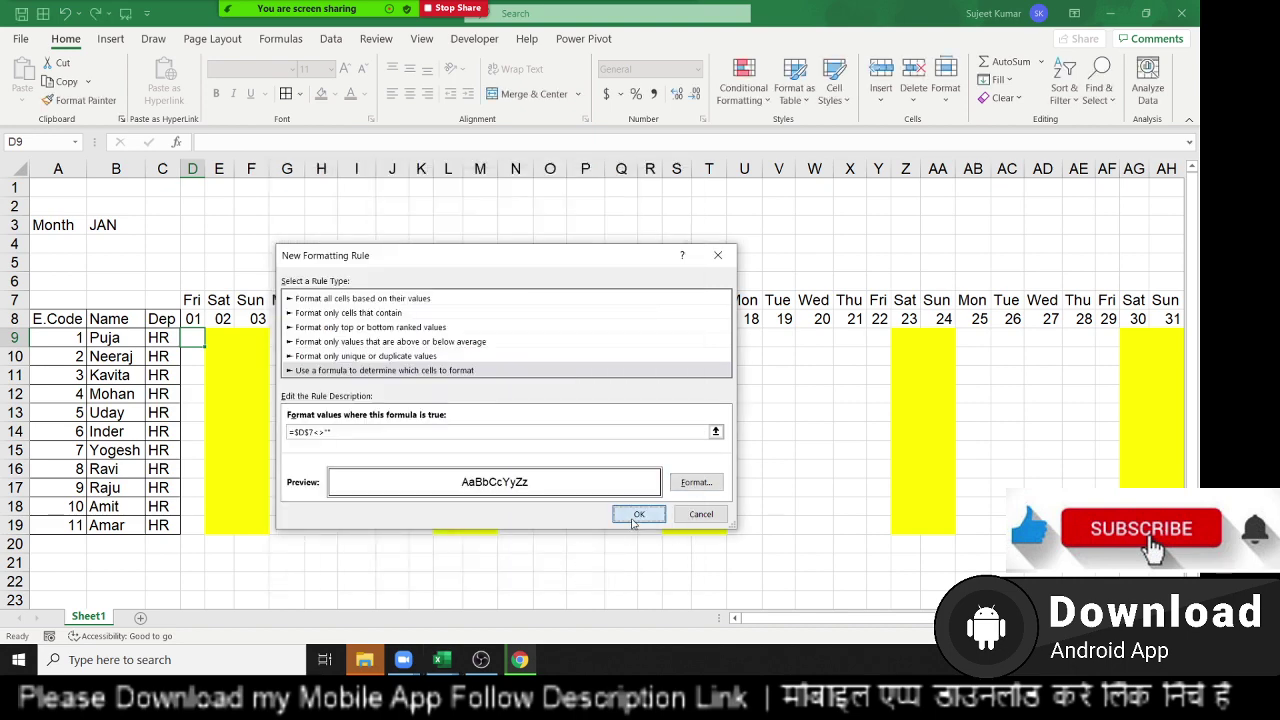
Paint D9's formatting over the whole calendar block D7:AH19.
click(93, 101)
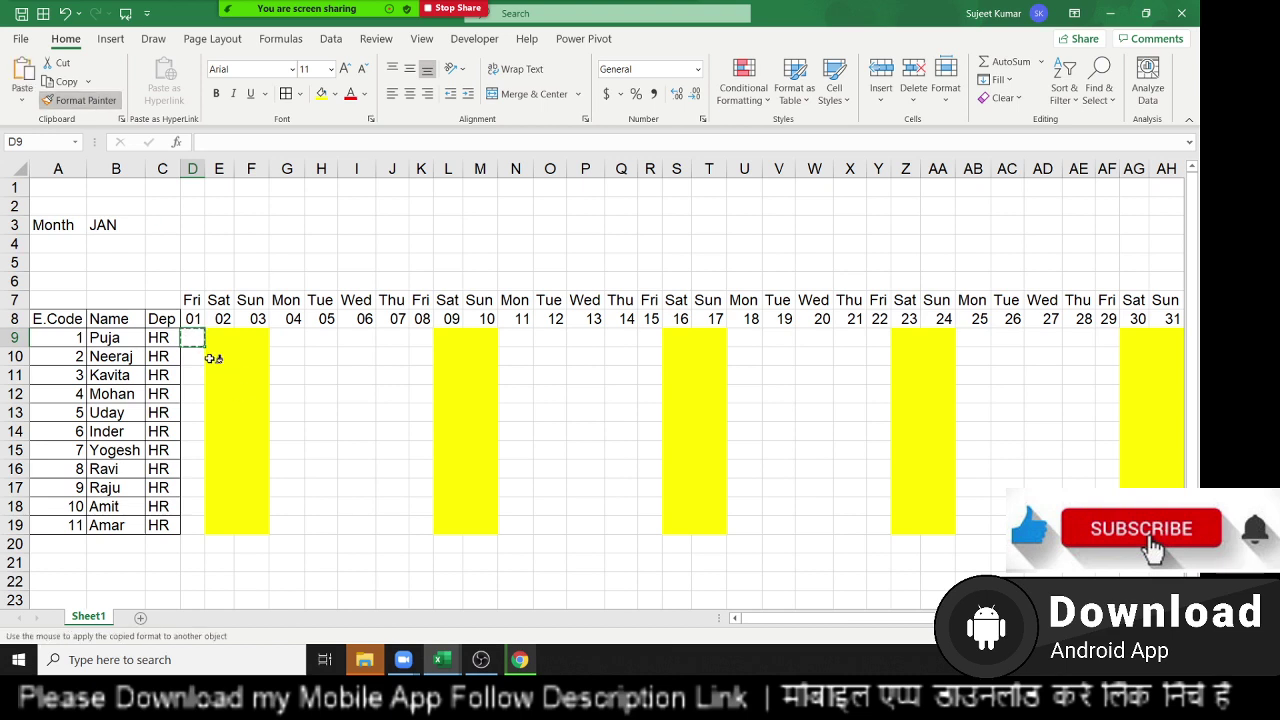
mouse_move(188, 297)
mouse_down()
mouse_move(660, 402)
mouse_move(1020, 506)
mouse_up()
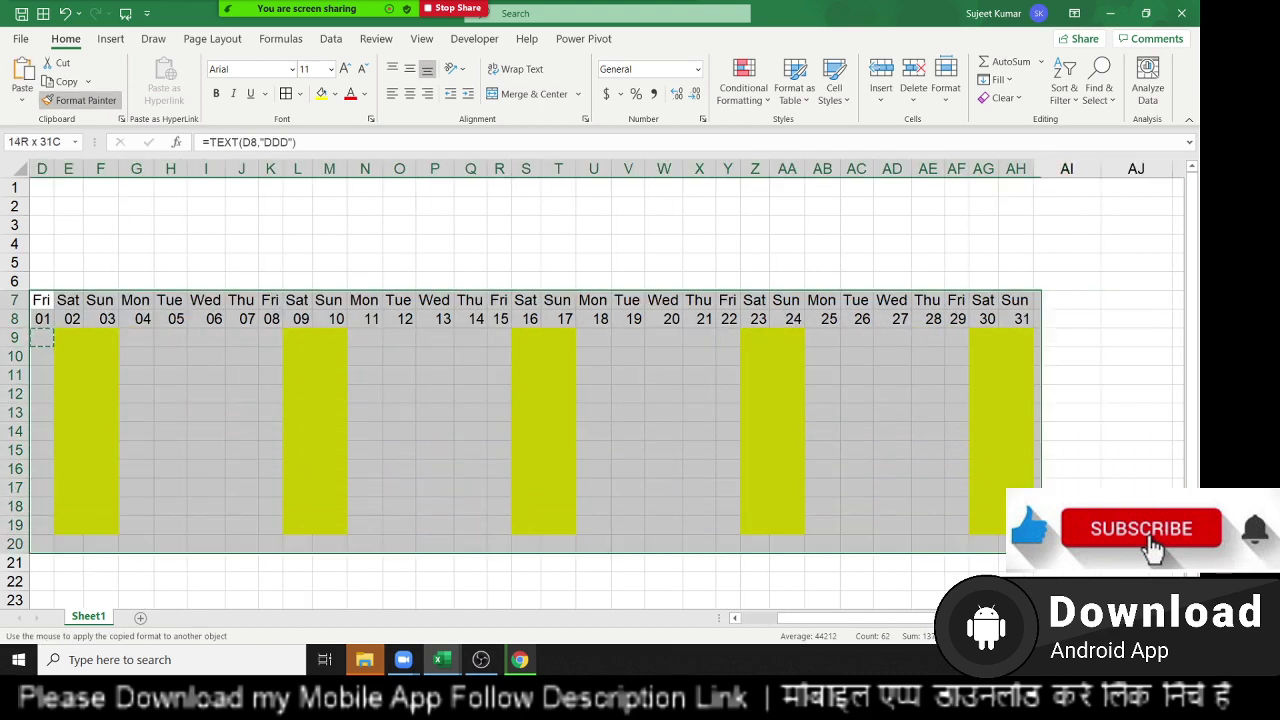
drag(1020, 506, 1015, 525)
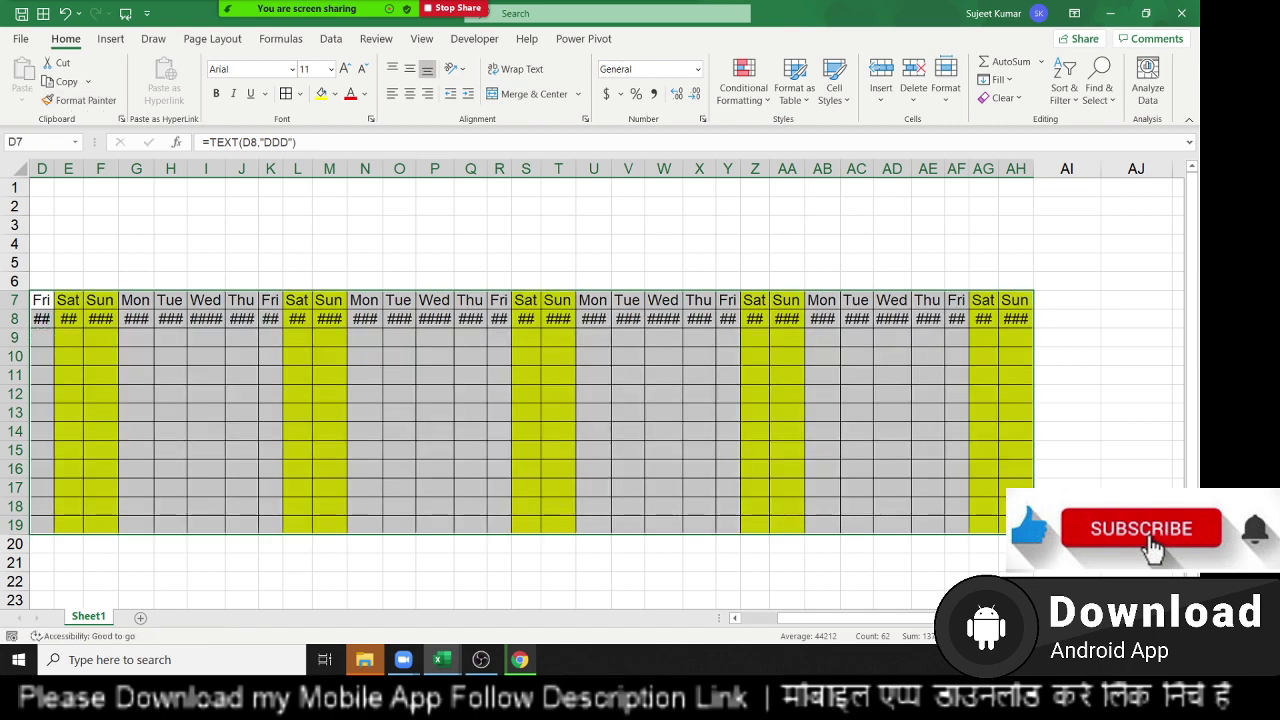
Apply the custom number format dd to the date row D8:AH8.
click(240, 318)
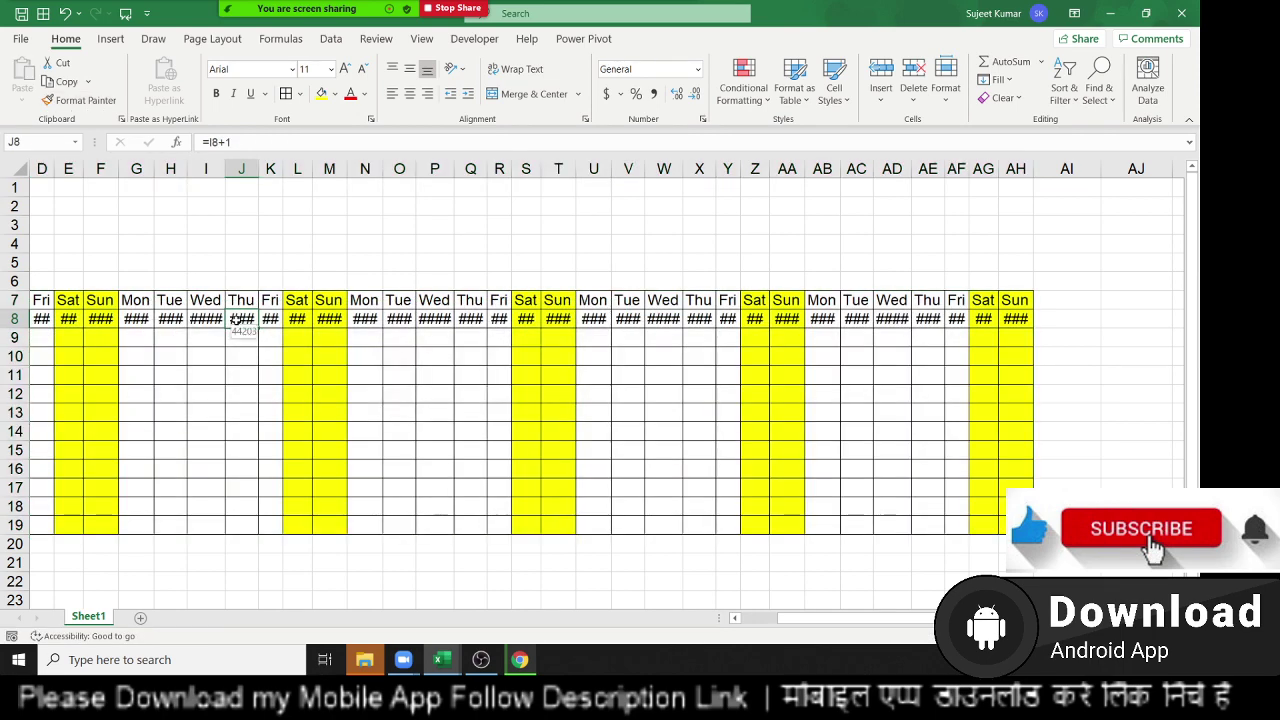
key(Left)
key(Left)
key(Left)
key(Right)
key(Right)
key(Right)
key(ctrl+shift+Right)
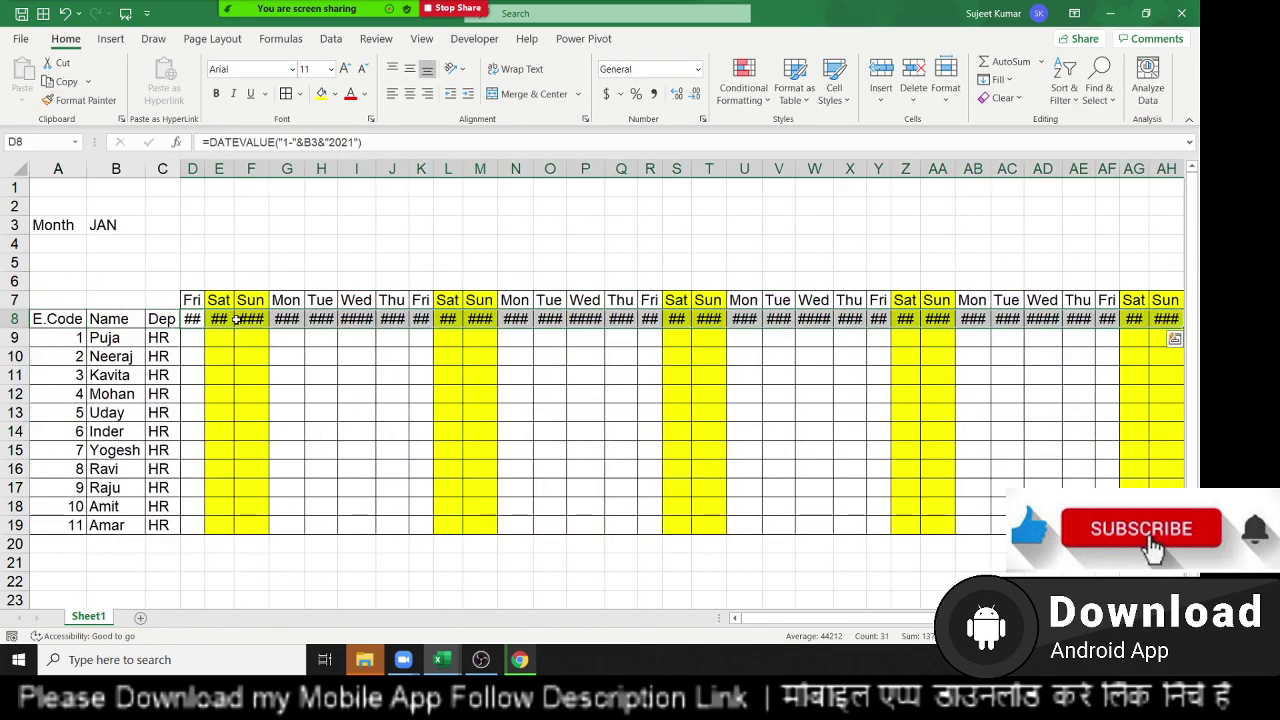
right_click(389, 326)
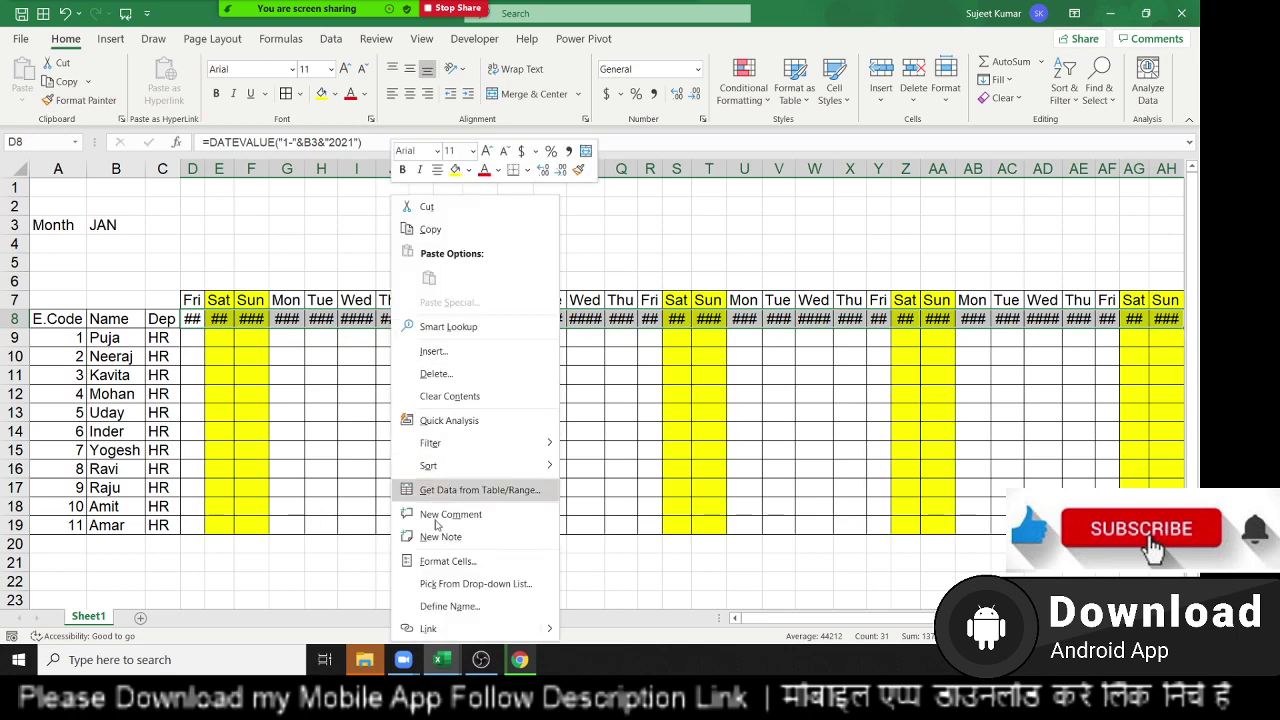
click(440, 561)
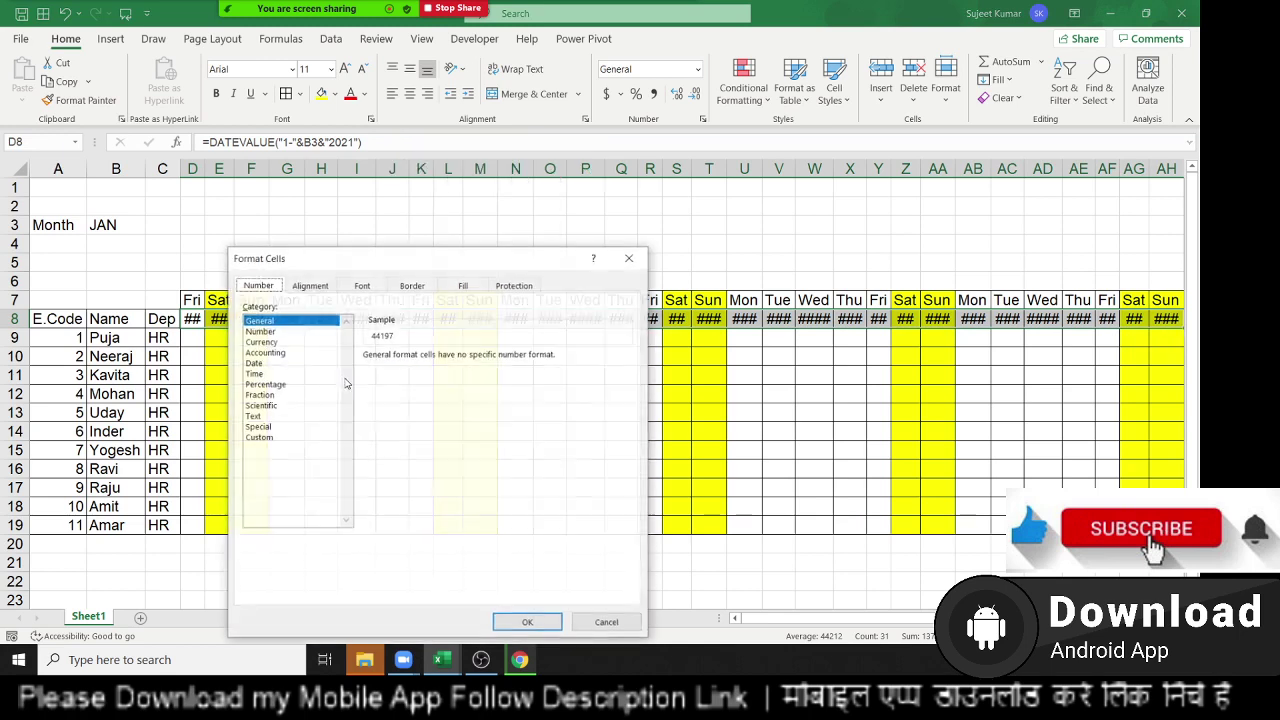
click(262, 437)
double_click(407, 369)
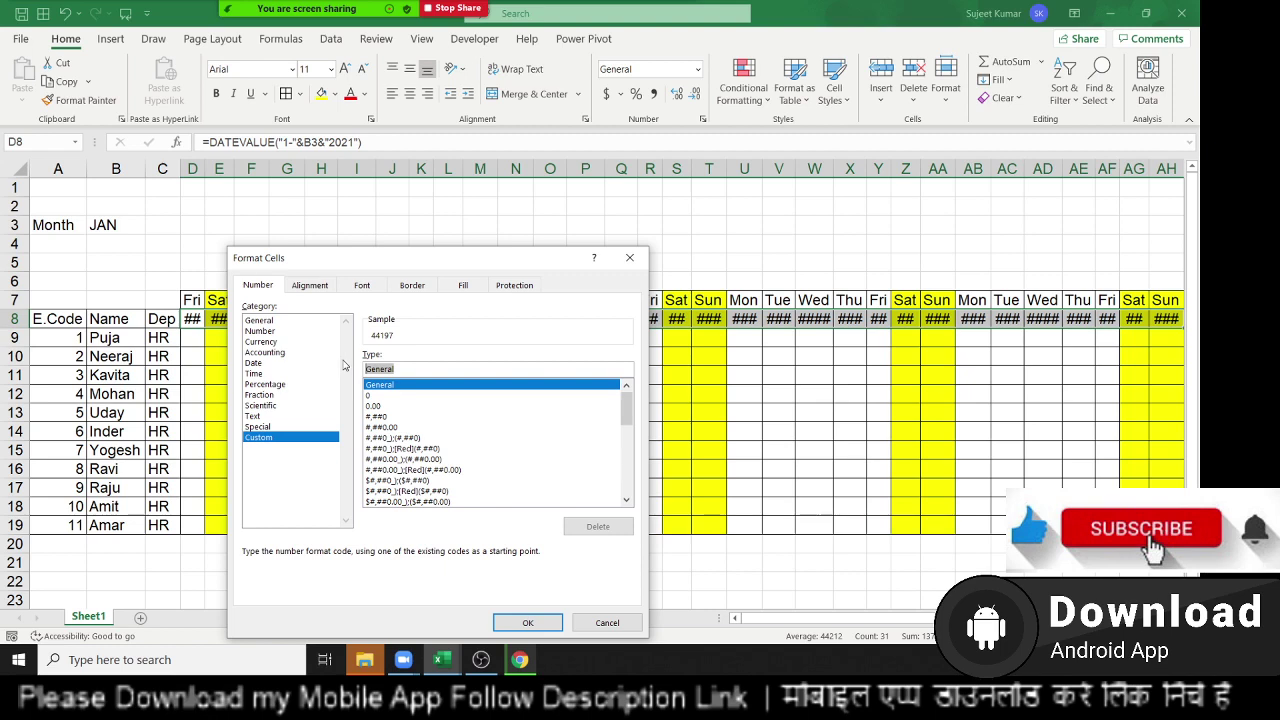
text(dd)
click(543, 622)
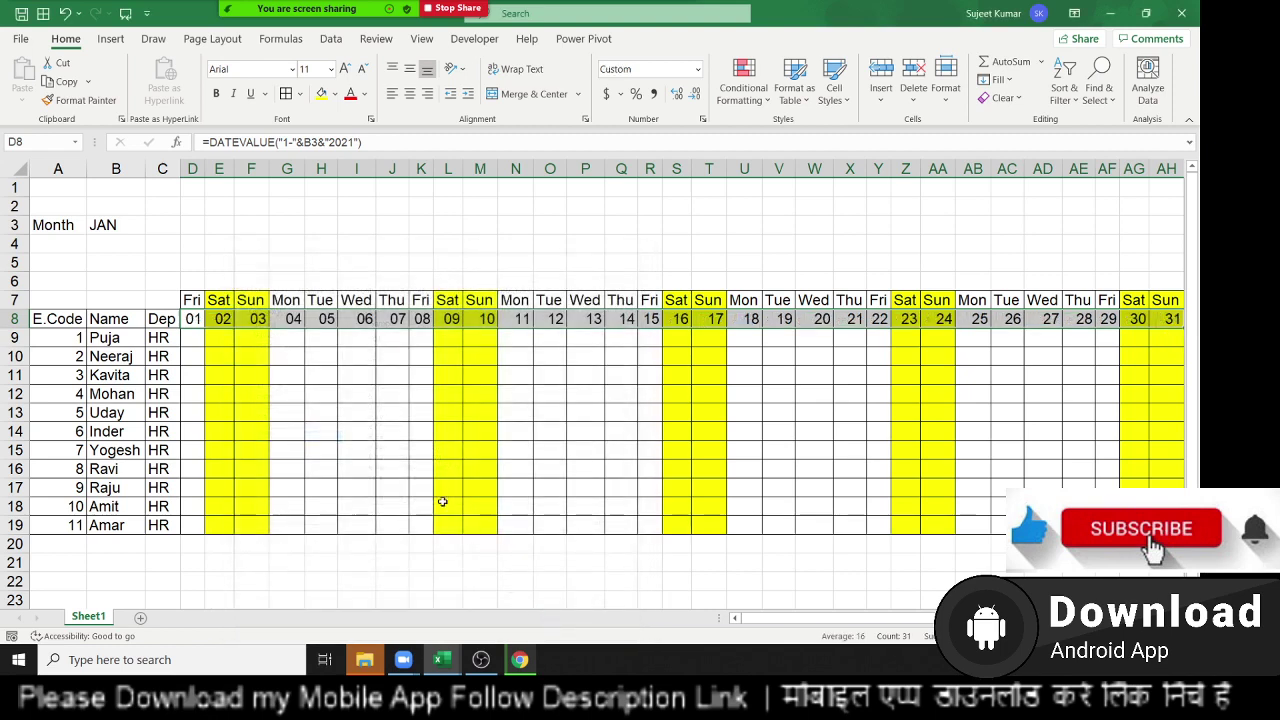
click(396, 433)
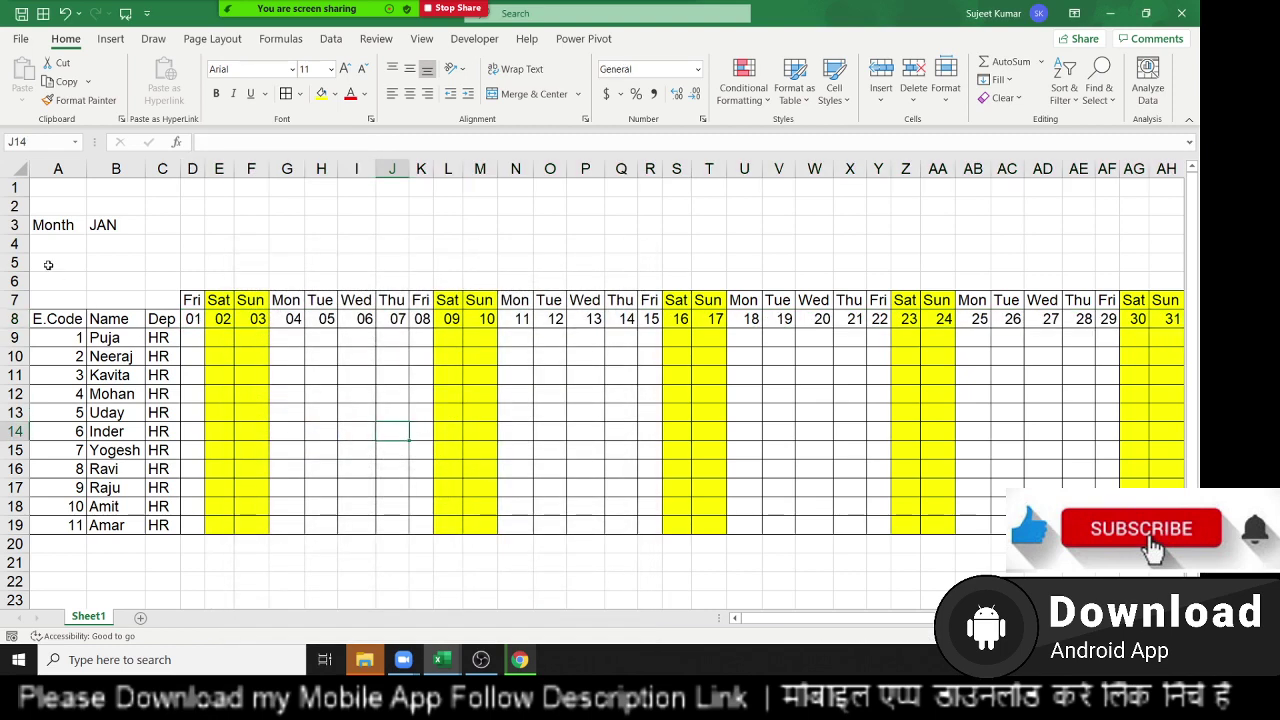
Enter Feb in B3 and confirm AG8 and AH8 are left blank.
click(94, 222)
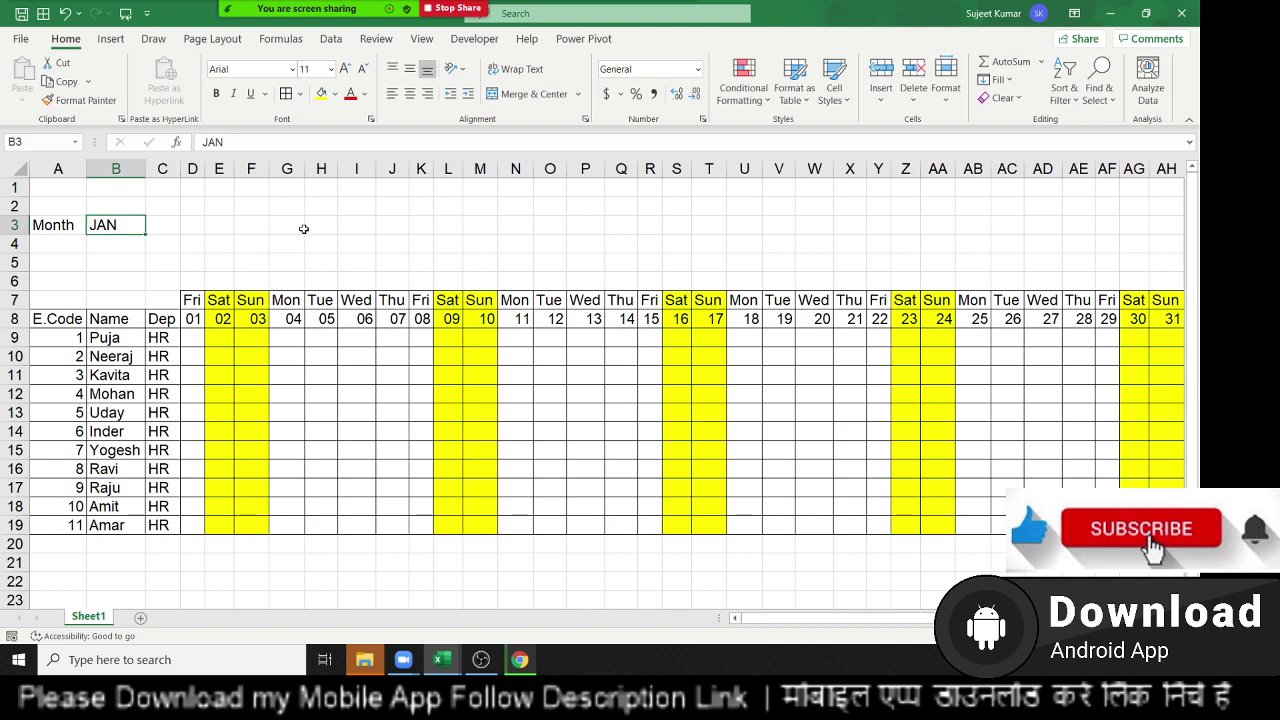
text(Feb)
key(Return)
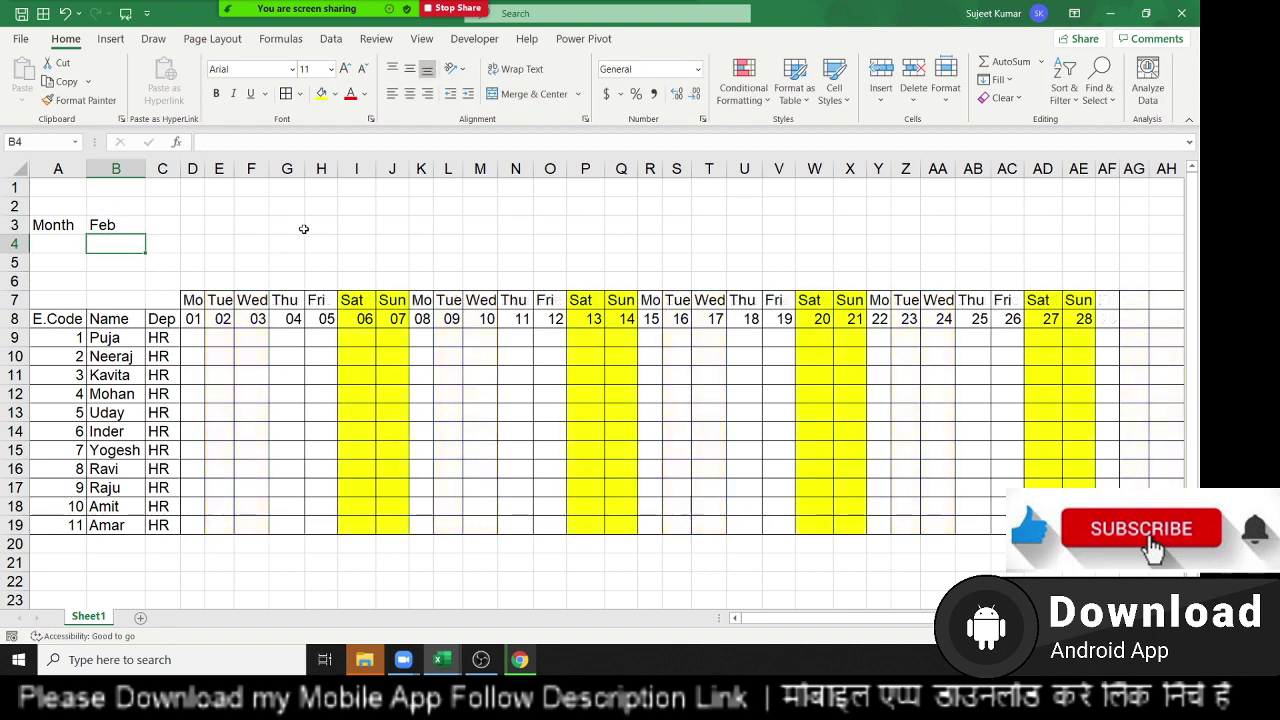
key(Up)
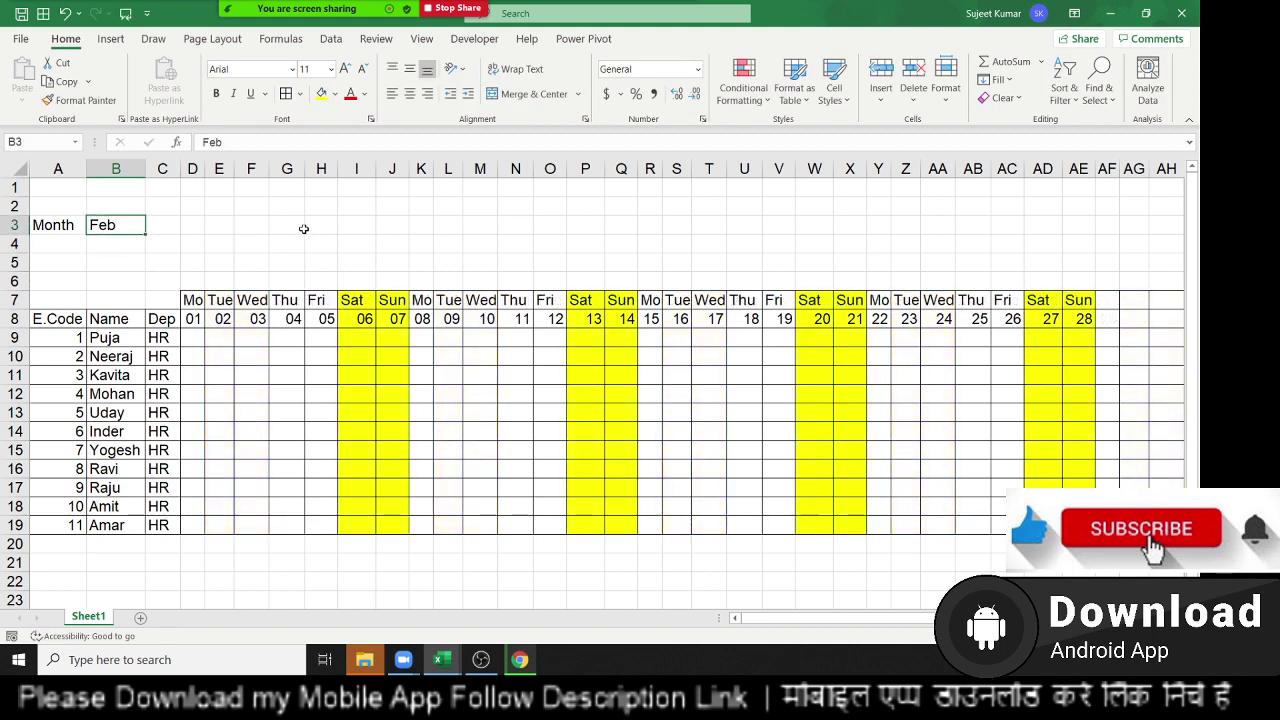
key(Right)
key(Right)
key(Right)
key(Right)
key(Right)
key(Right)
key(Right)
key(Right)
key(Right)
key(Right)
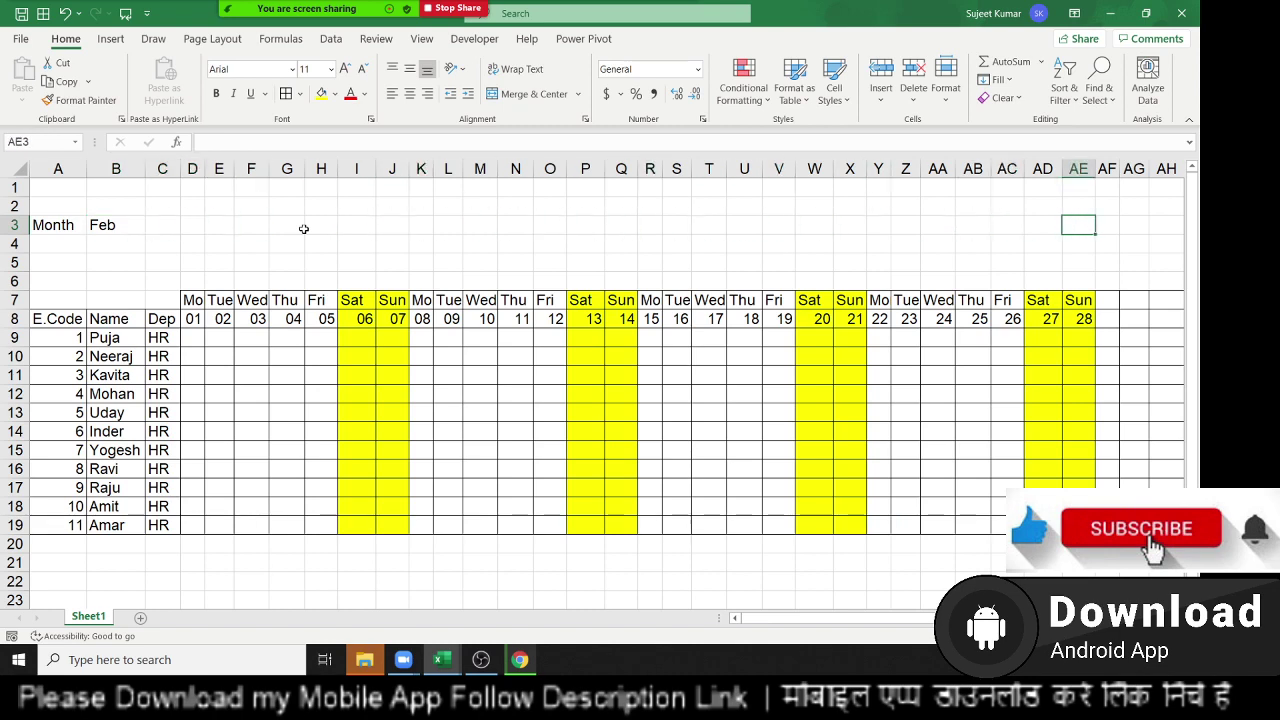
click(1124, 322)
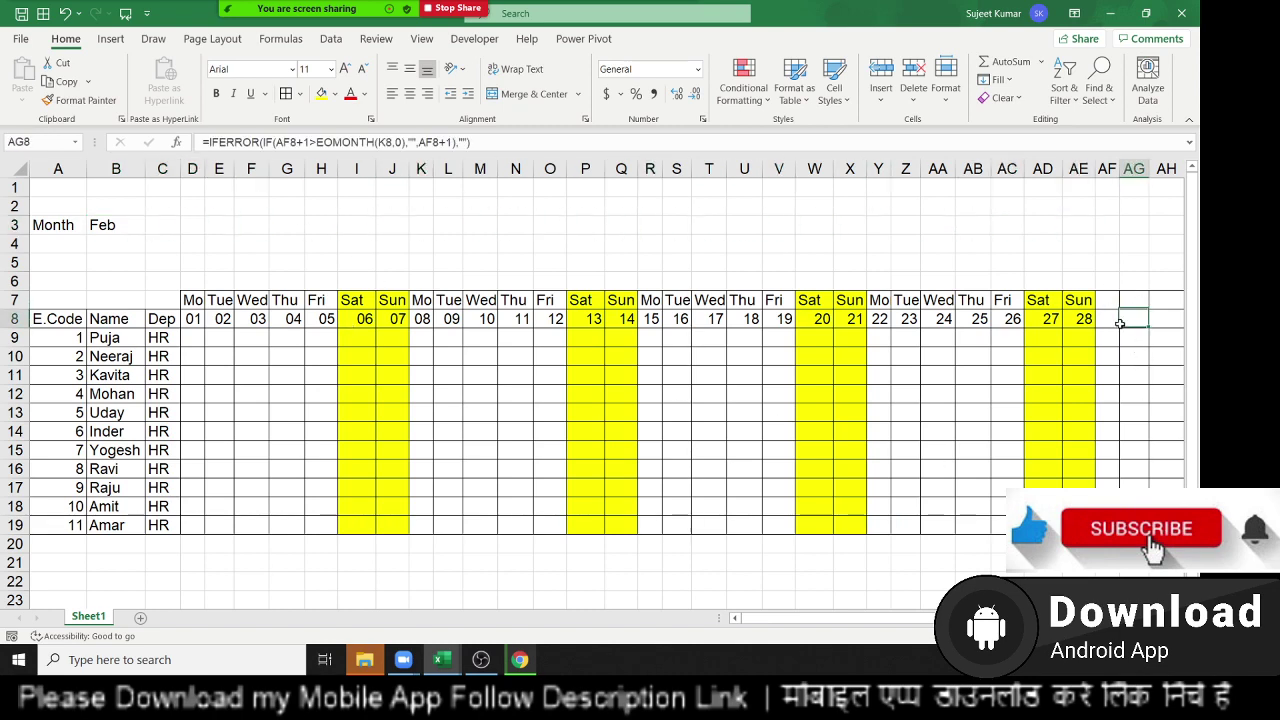
click(1153, 325)
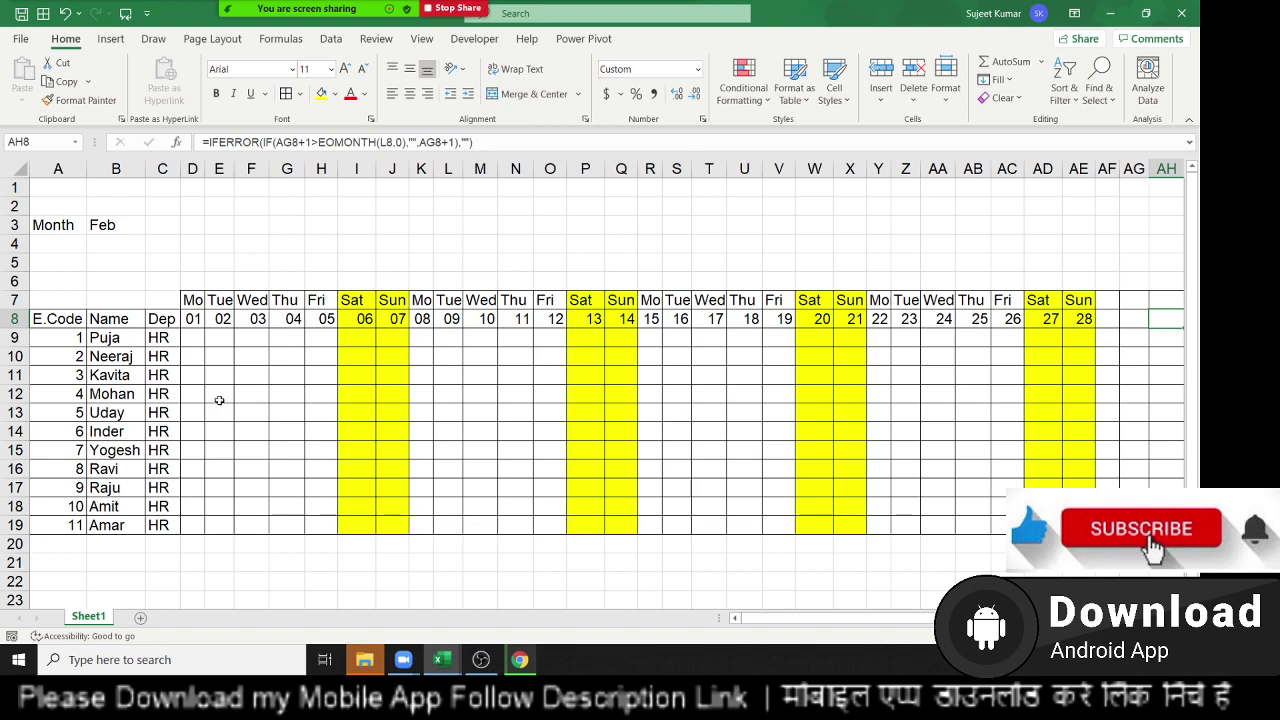
click(192, 341)
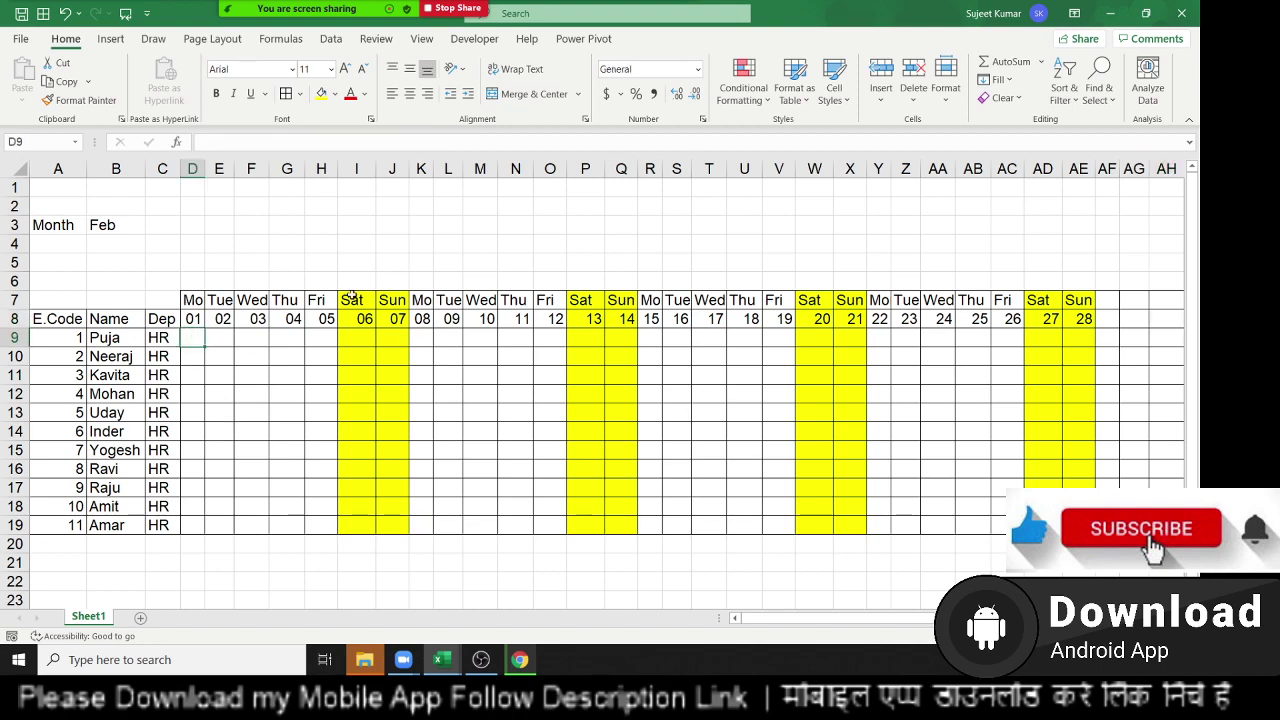
In Manage Rules, change the border rule's formula to =D$7<>"" and apply it.
click(743, 80)
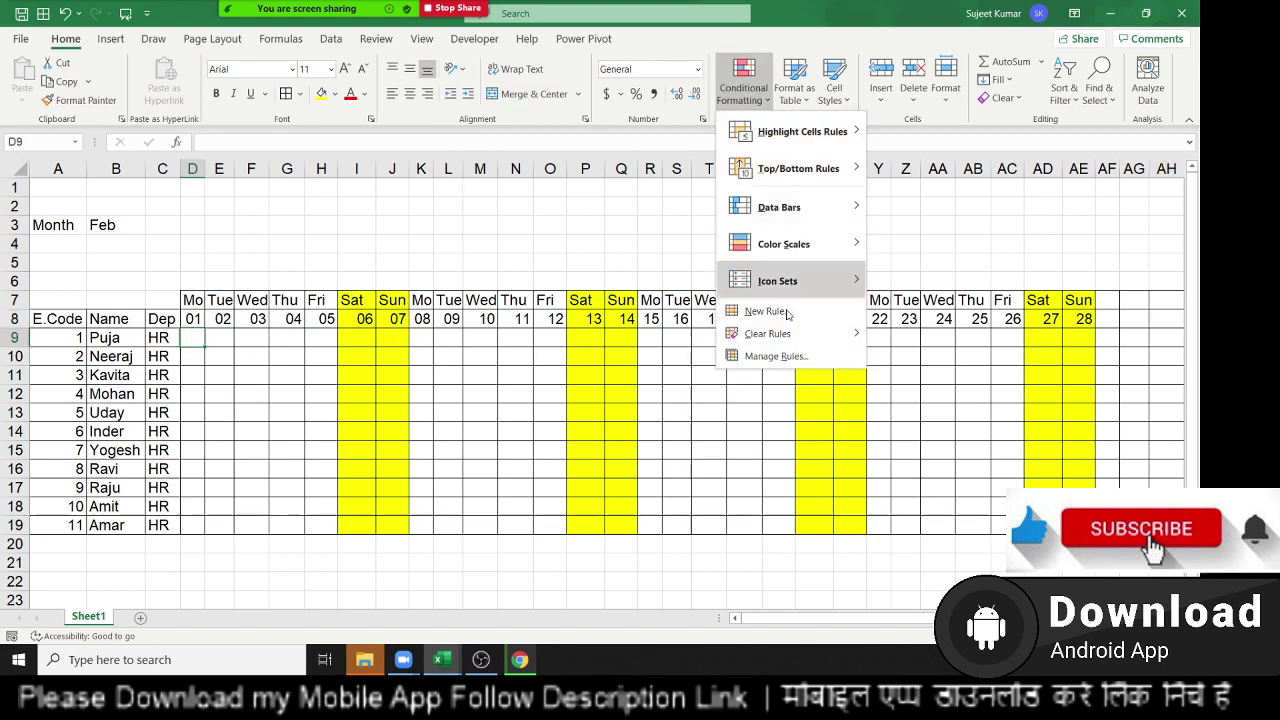
click(777, 368)
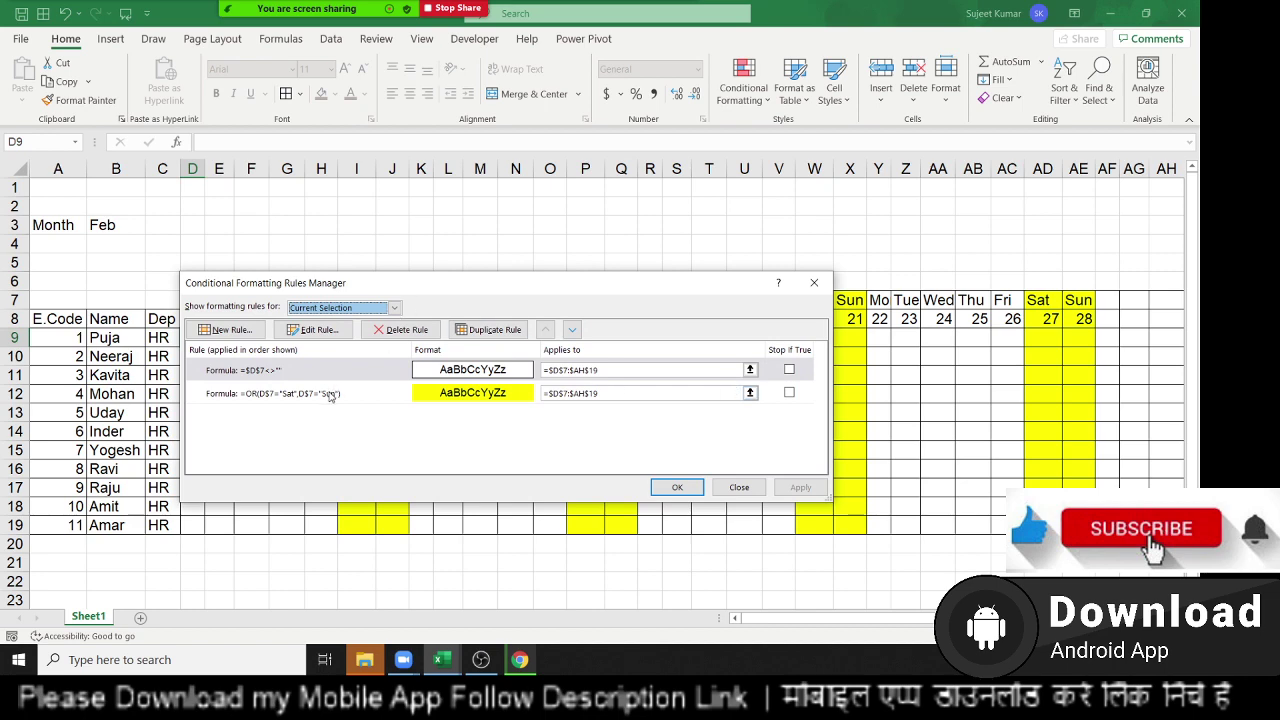
double_click(327, 379)
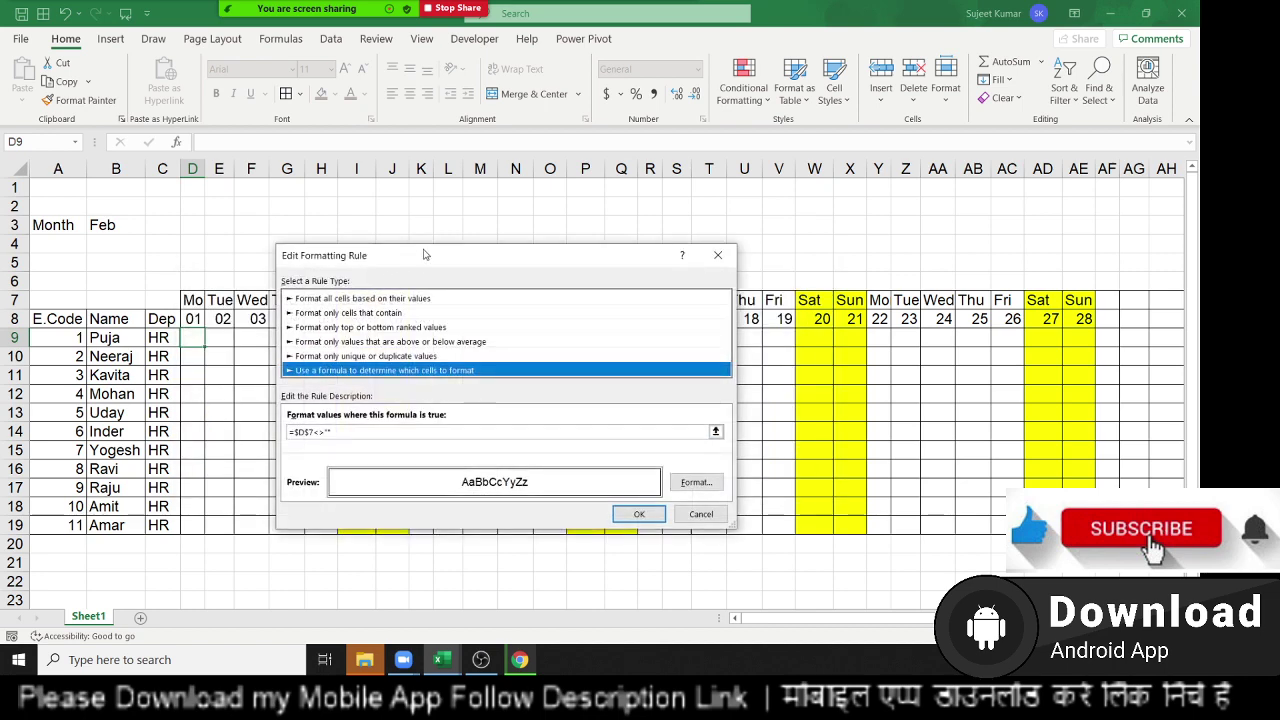
drag(555, 257, 580, 313)
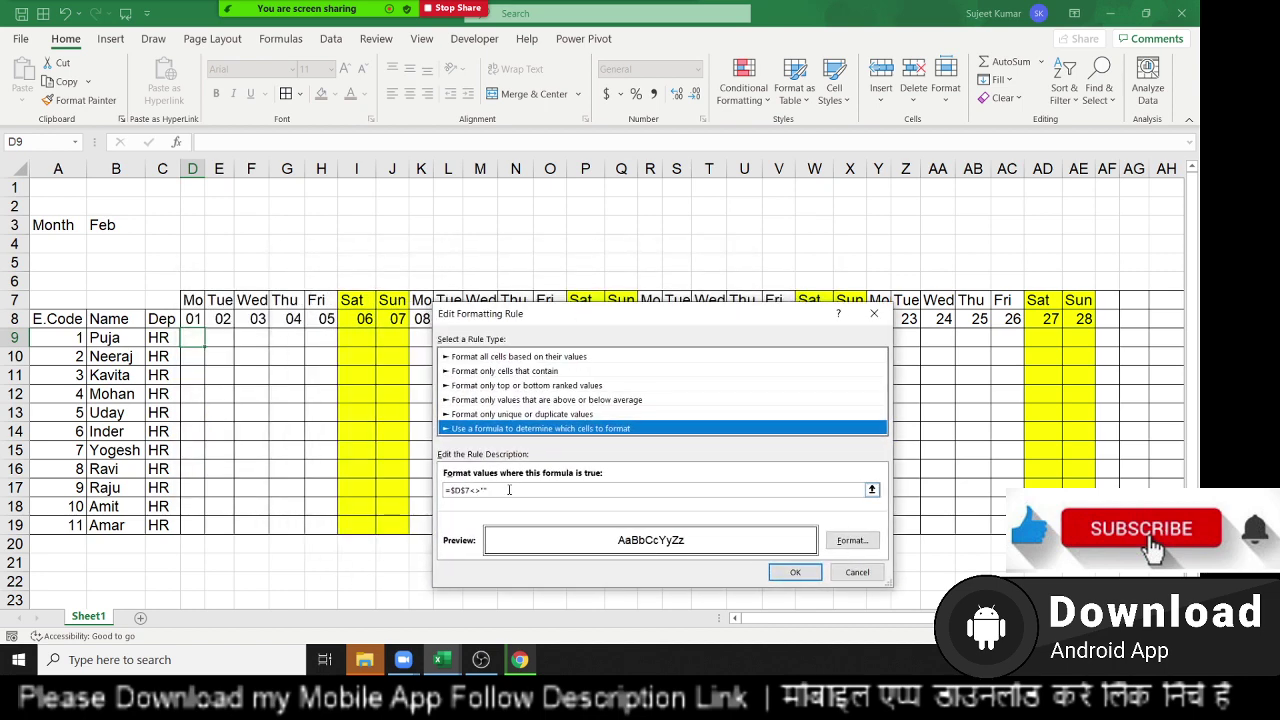
click(454, 490)
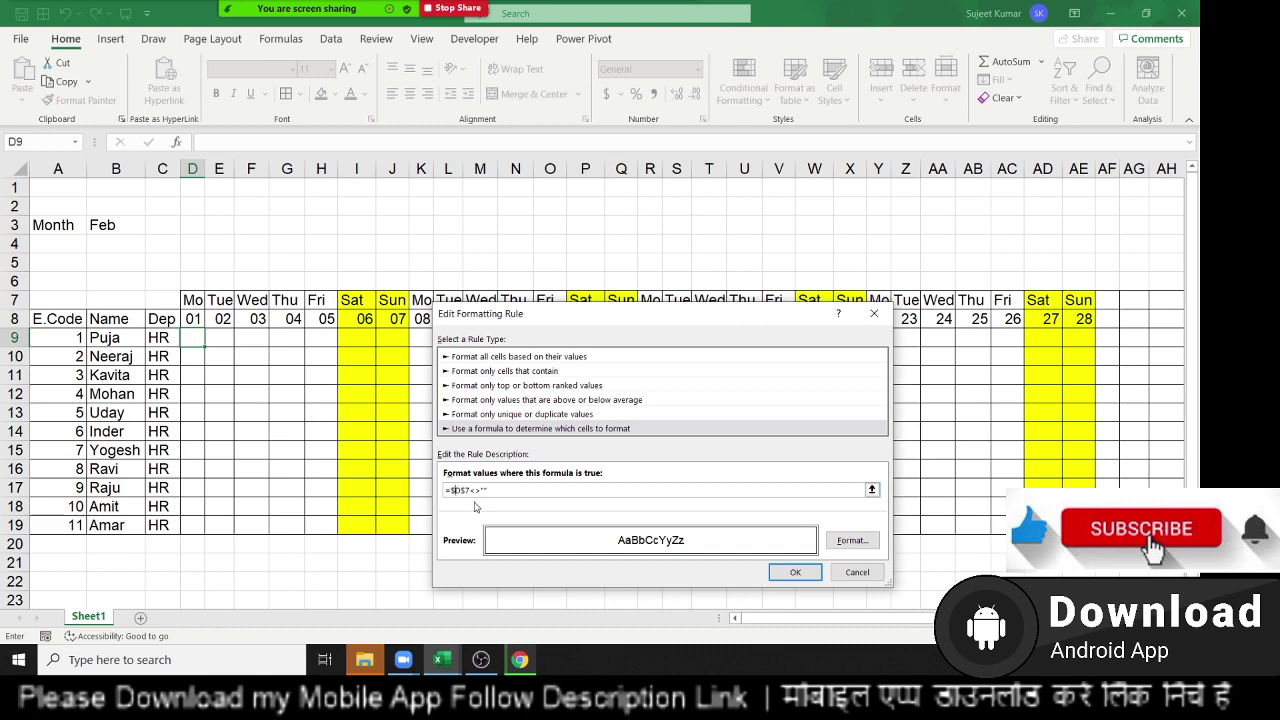
click(793, 572)
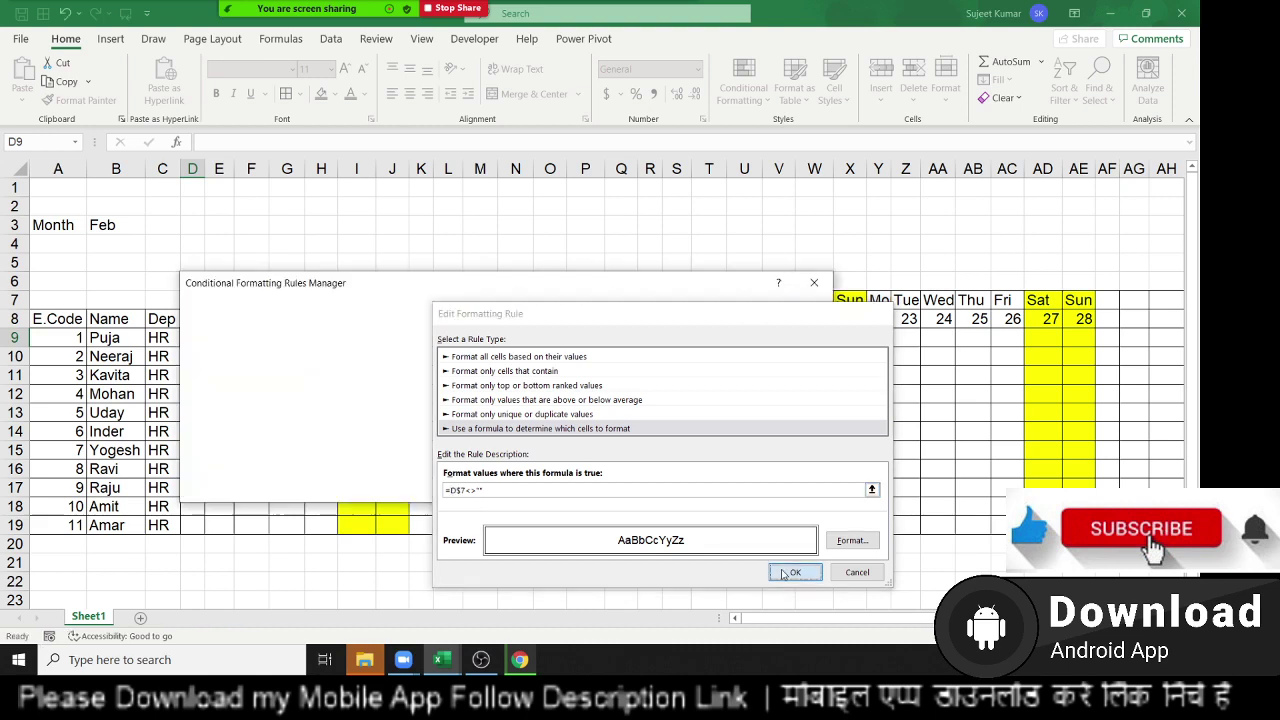
click(801, 488)
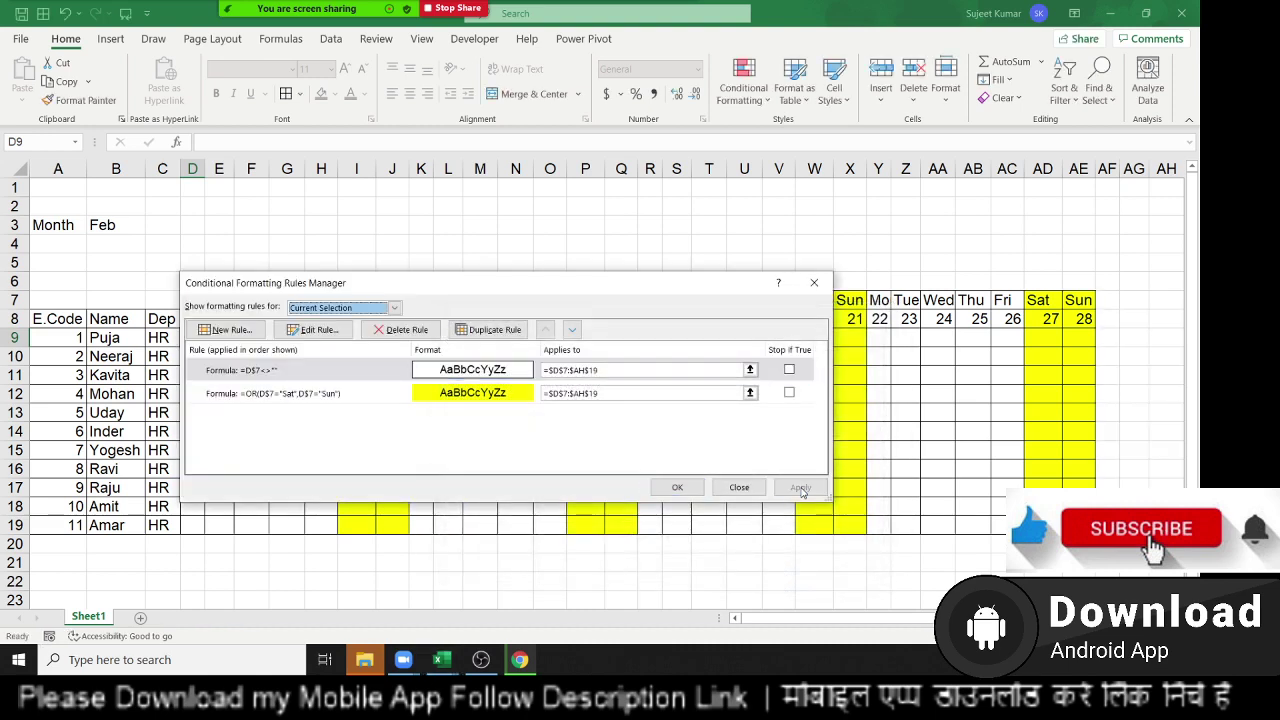
click(677, 487)
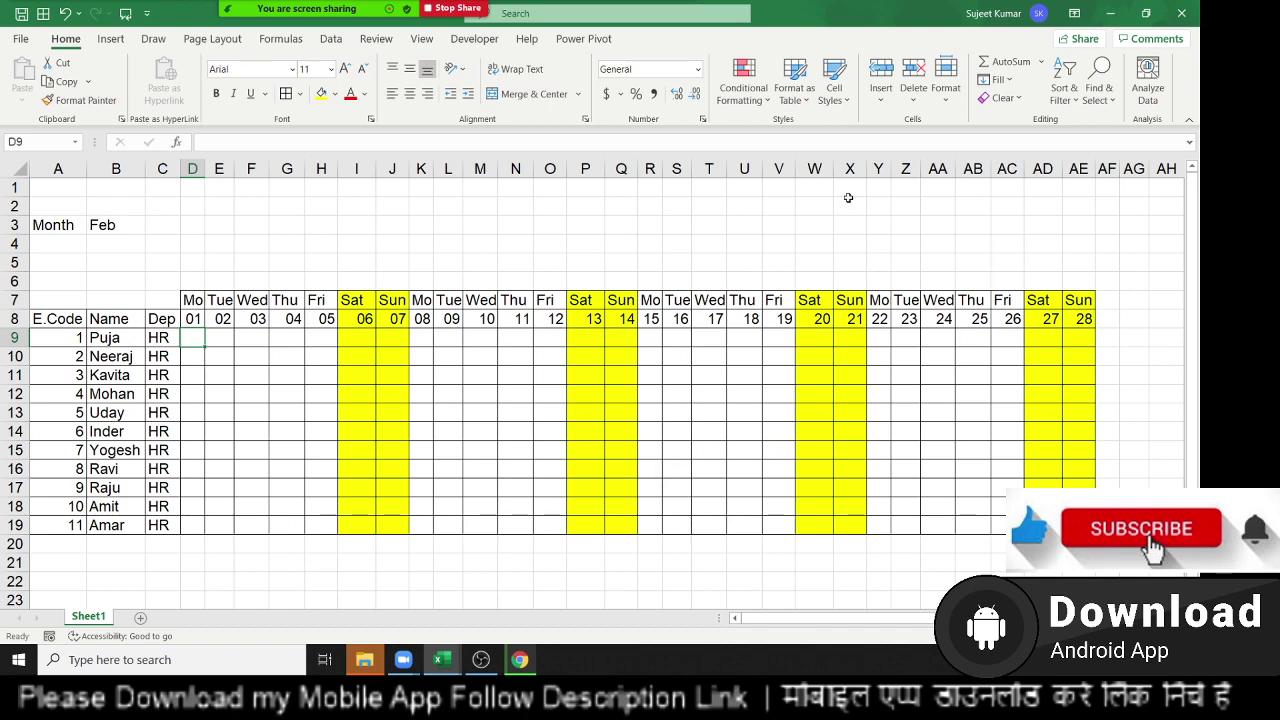
click(755, 95)
click(770, 356)
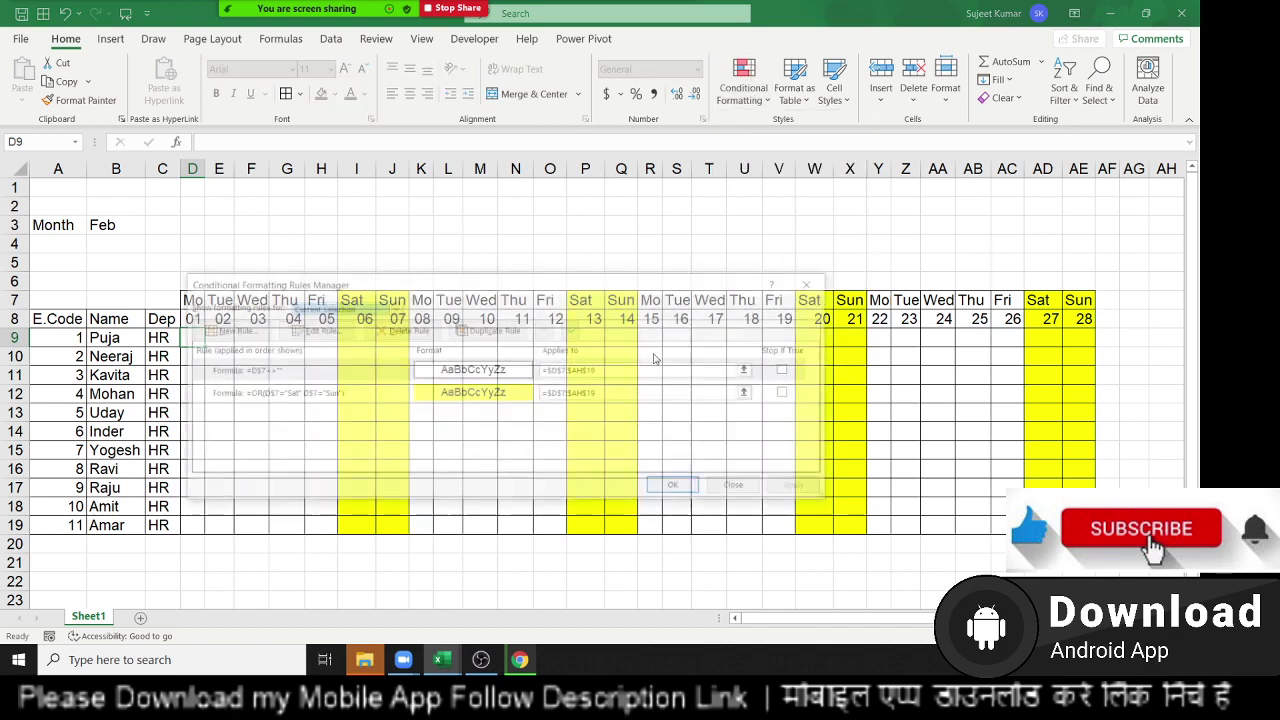
double_click(309, 378)
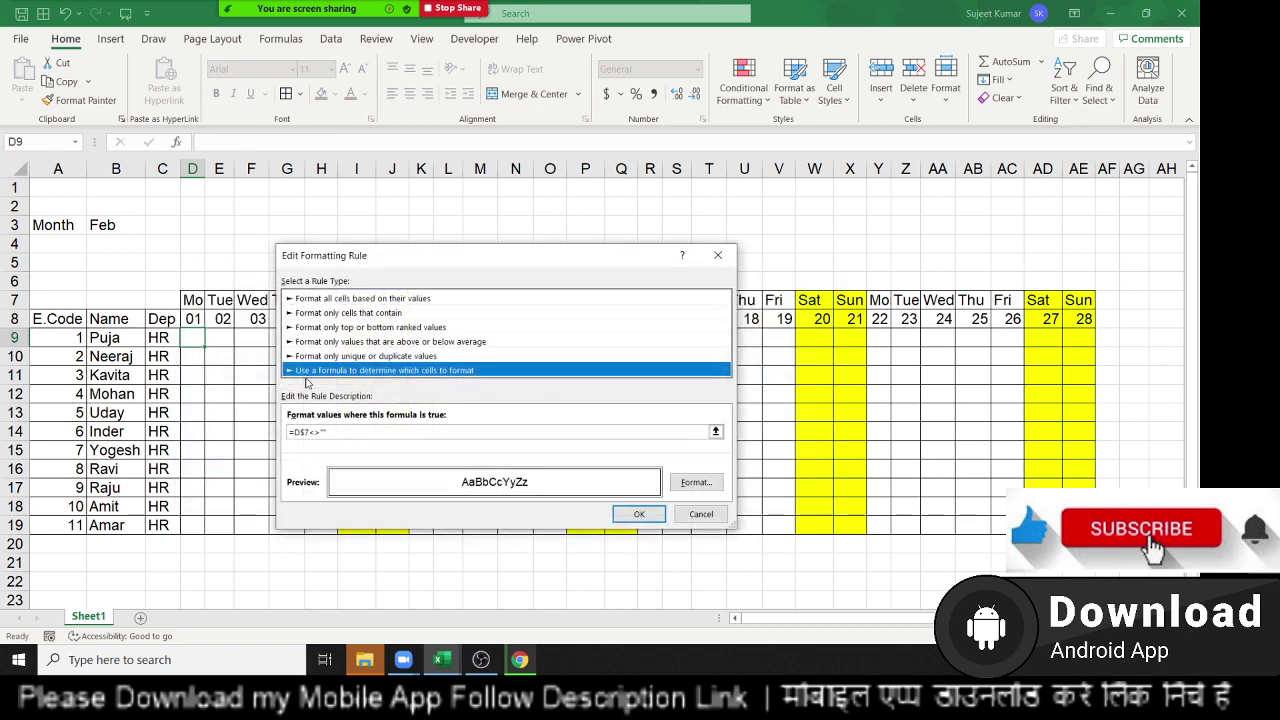
click(296, 432)
key(Return)
key(Return)
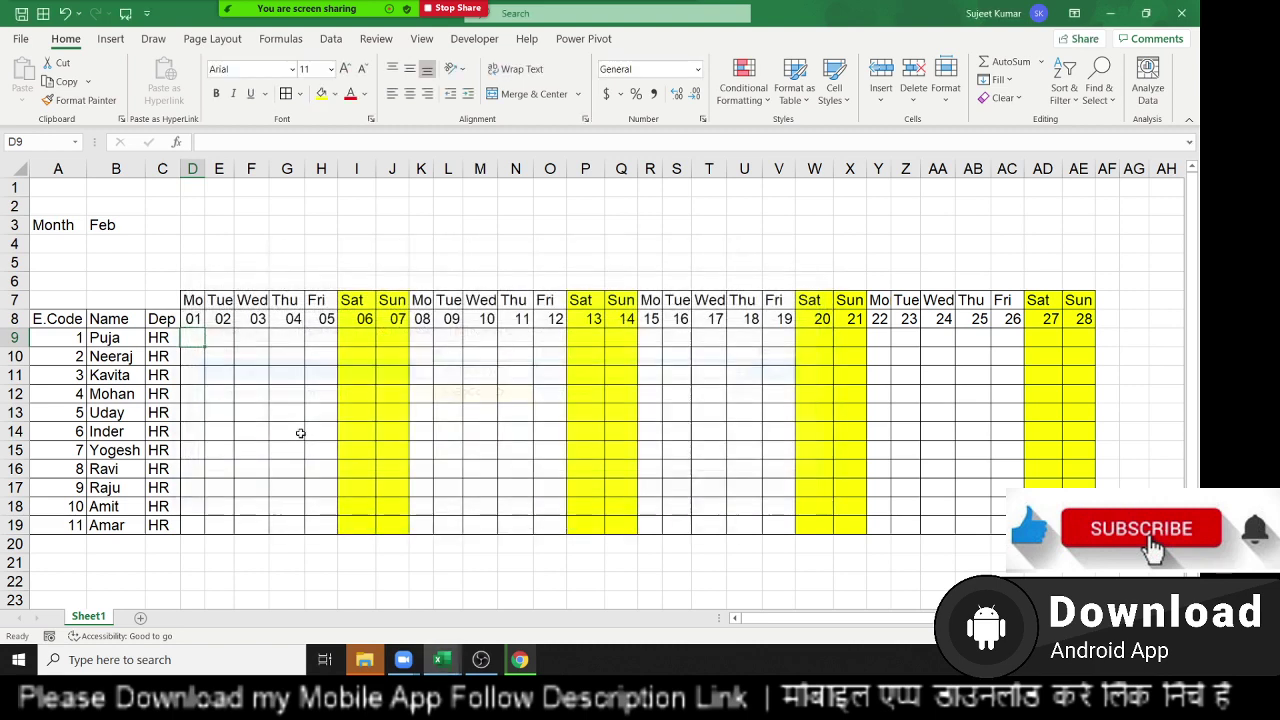